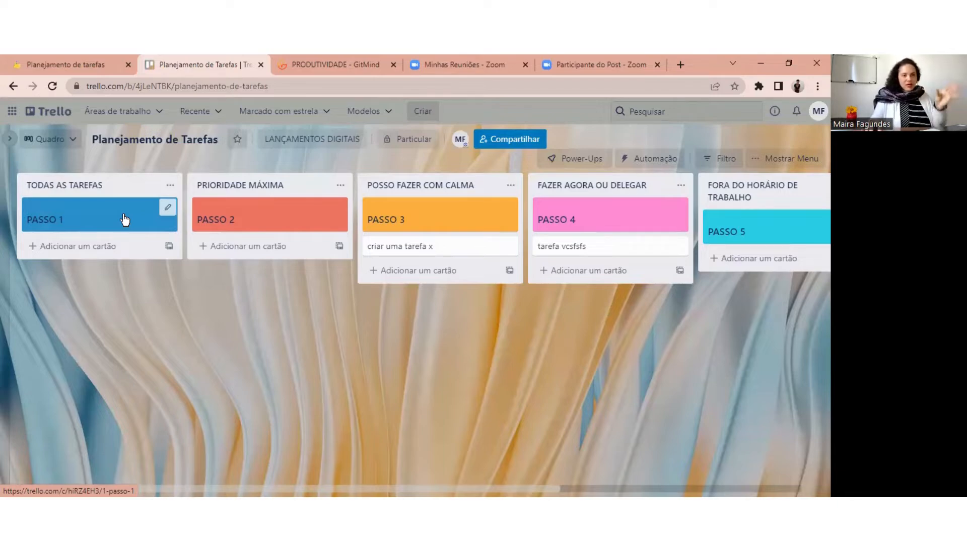
Step: Read the PASSO 1 card's instructions and add a card titled "post sobre tal coisa" to the TODAS AS TAREFAS list
{"action": "left_click", "coordinate": [125, 220]}
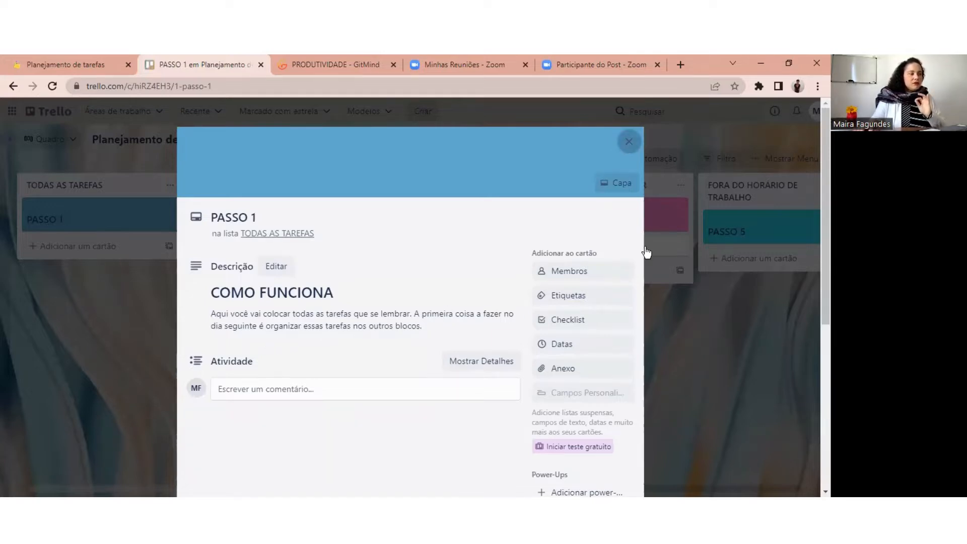
{"action": "left_click", "coordinate": [97, 261]}
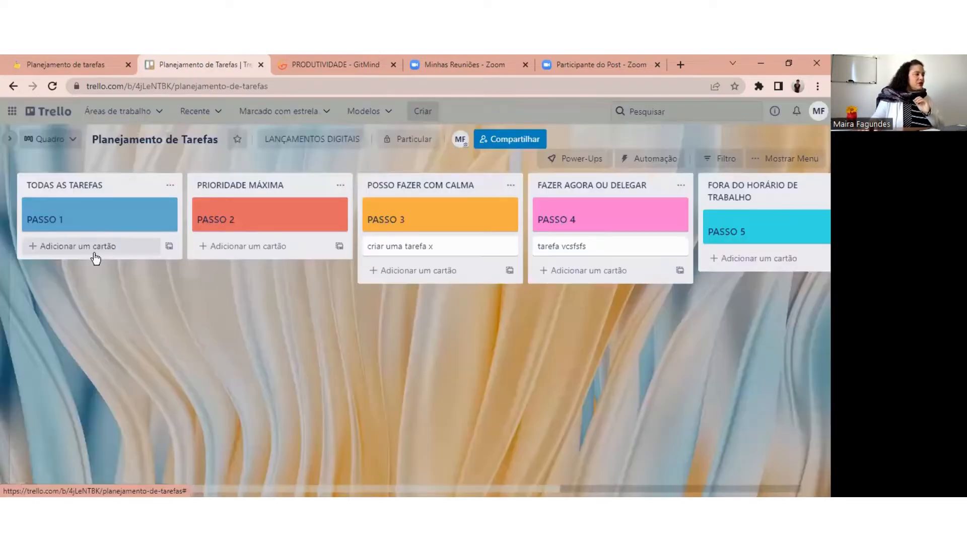
{"action": "left_click", "coordinate": [121, 247]}
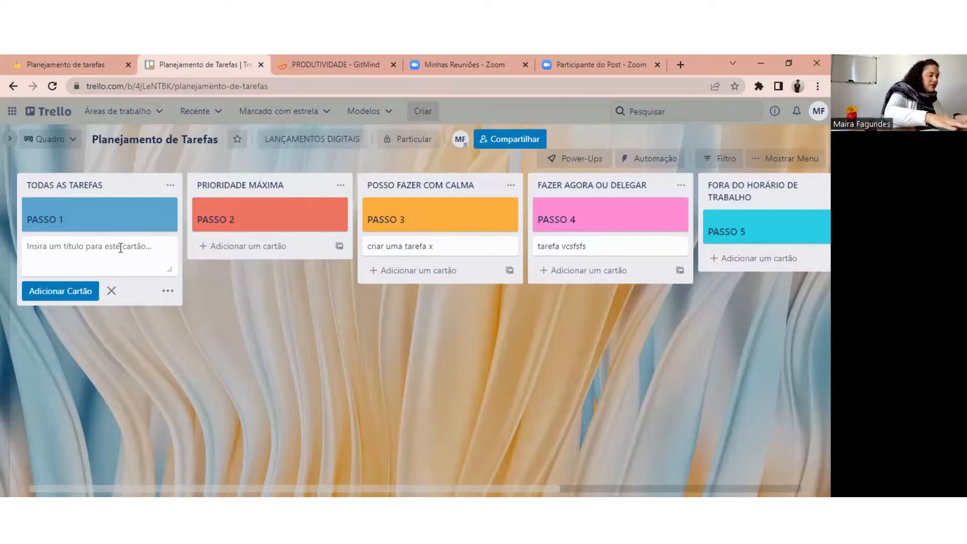
{"action": "type", "text": "post"}
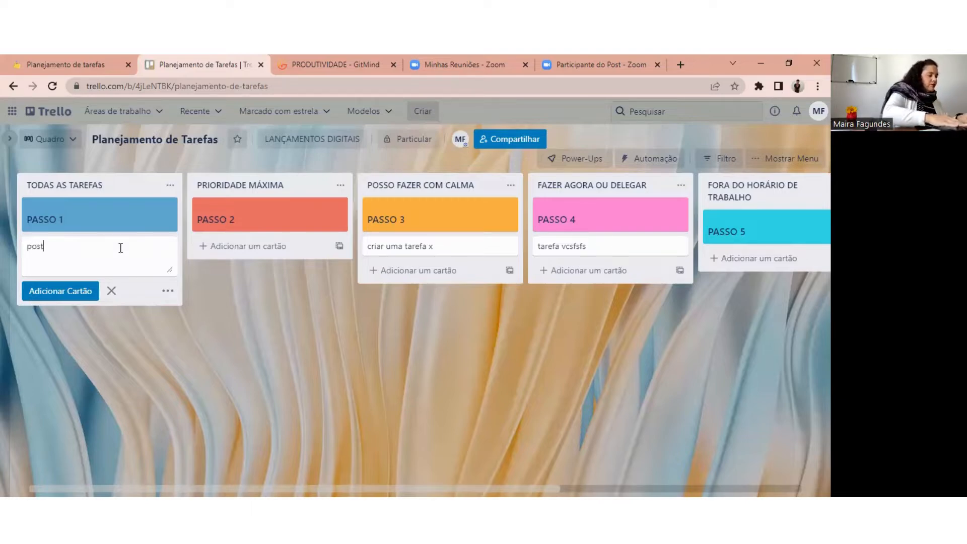
{"action": "type", "text": " sobre t"}
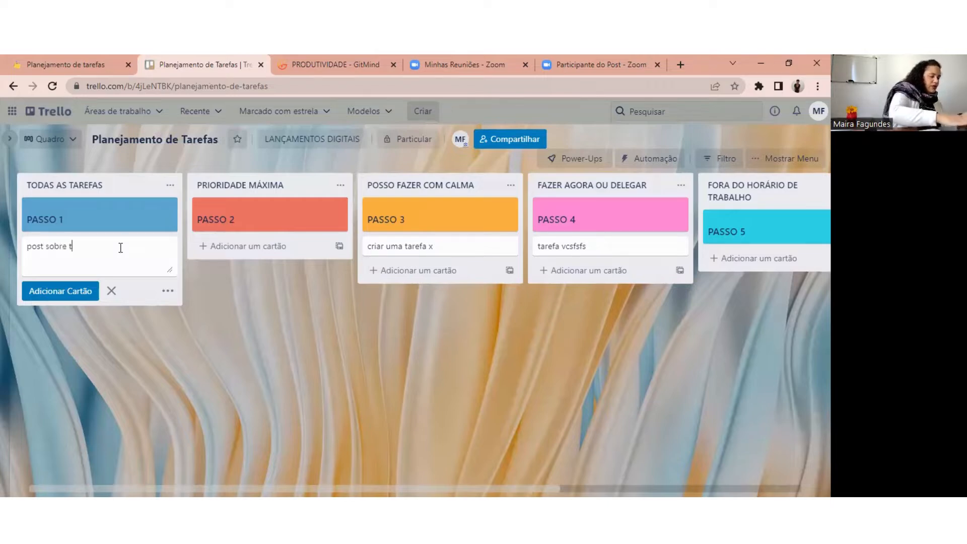
{"action": "type", "text": "al coisa"}
{"action": "key", "text": "Return"}
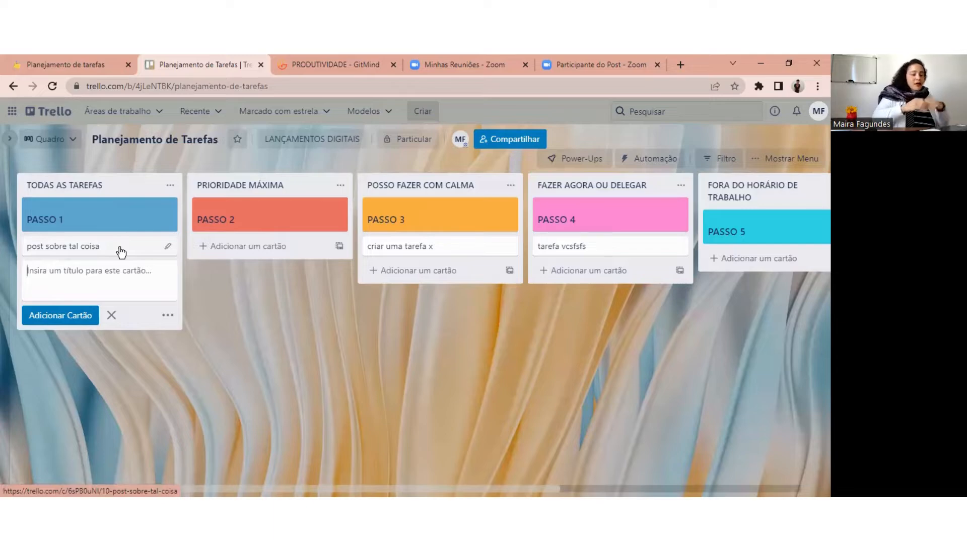
Step: Add a second card titled "organizar esteira de produtos" to the TODAS AS TAREFAS list
{"action": "type", "text": "organizar"}
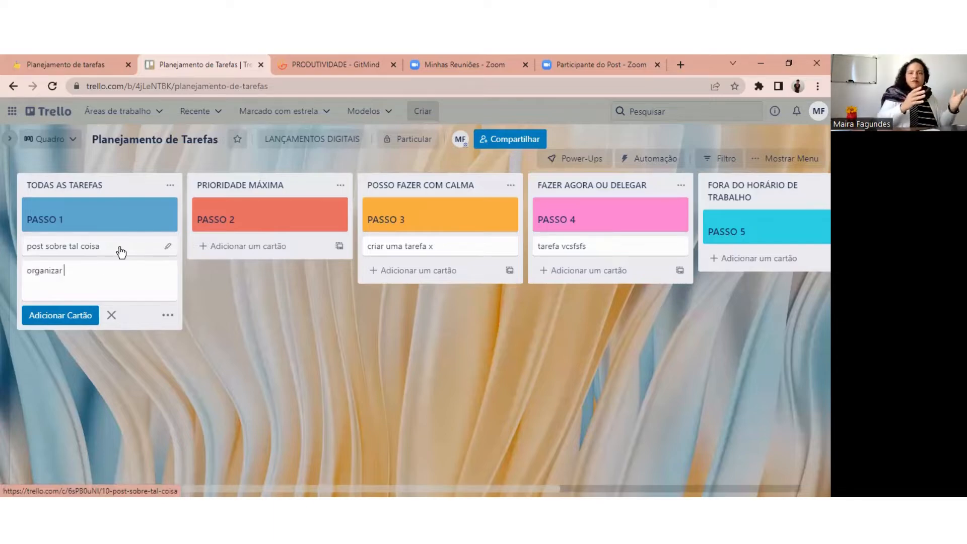
{"action": "type", "text": " esteira "}
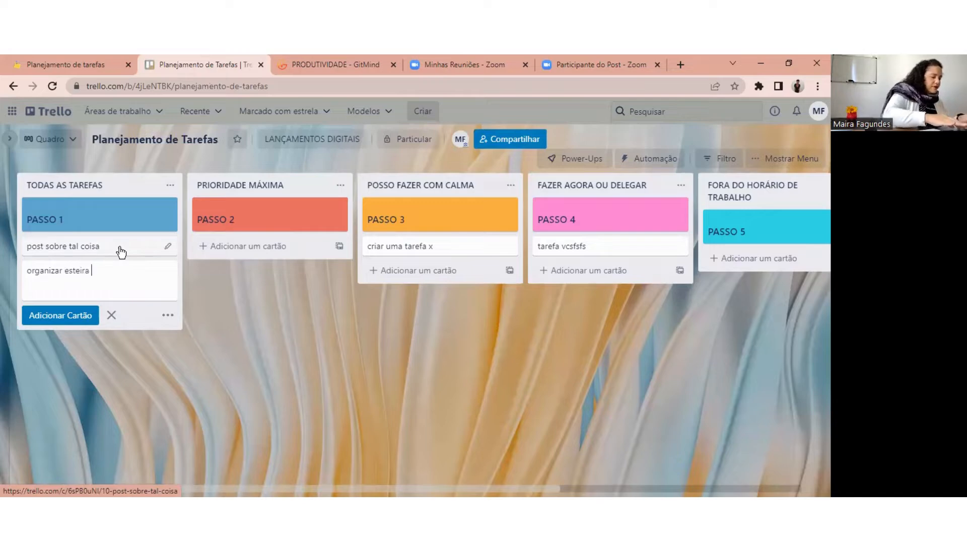
{"action": "type", "text": "de produtos"}
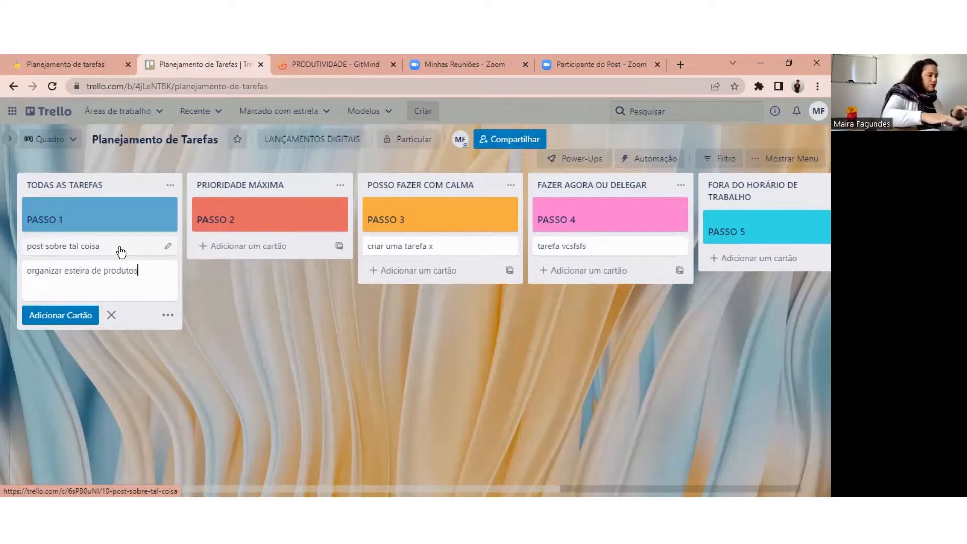
{"action": "key", "text": "Return"}
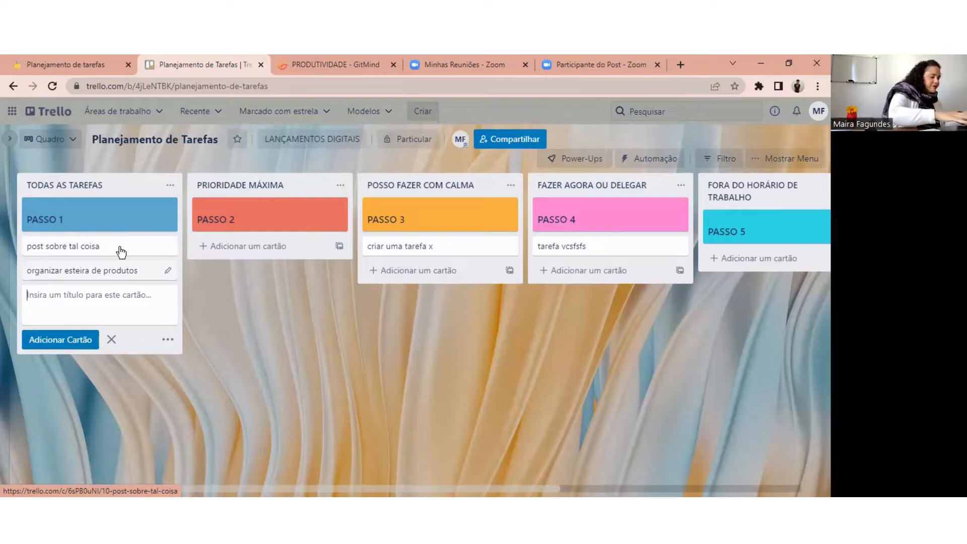
Step: Add a third card titled "fazer post carrossel pra quinta feira" to the TODAS AS TAREFAS list
{"action": "type", "text": "fazer"}
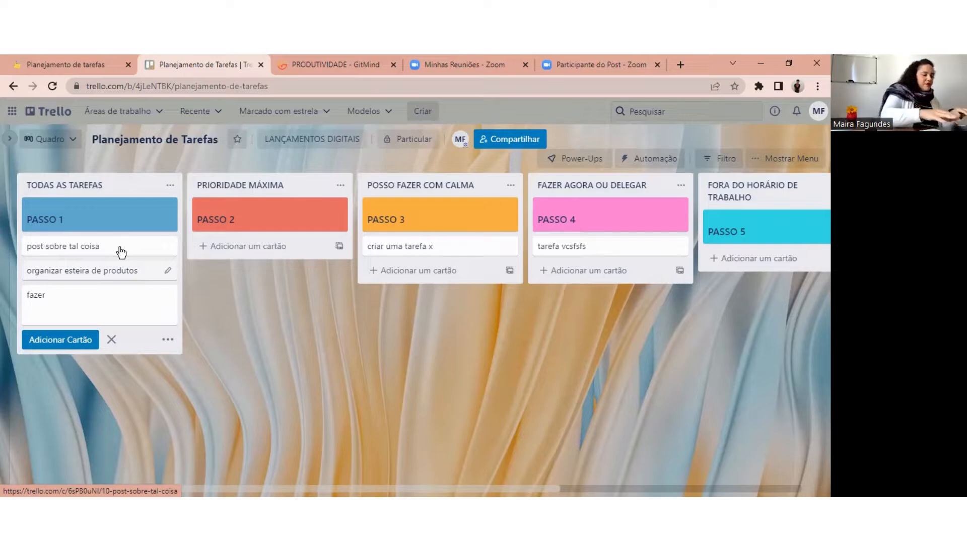
{"action": "type", "text": "p"}
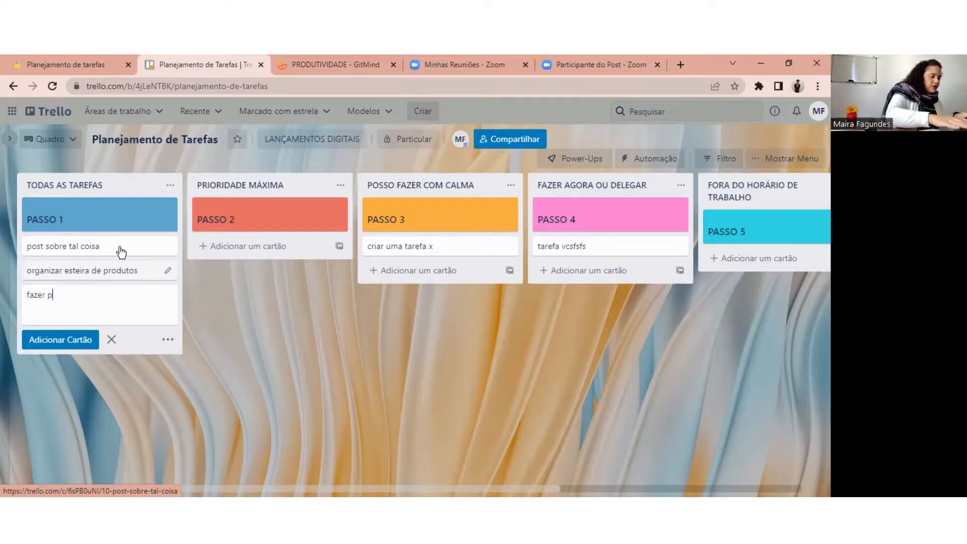
{"action": "type", "text": "ost carro"}
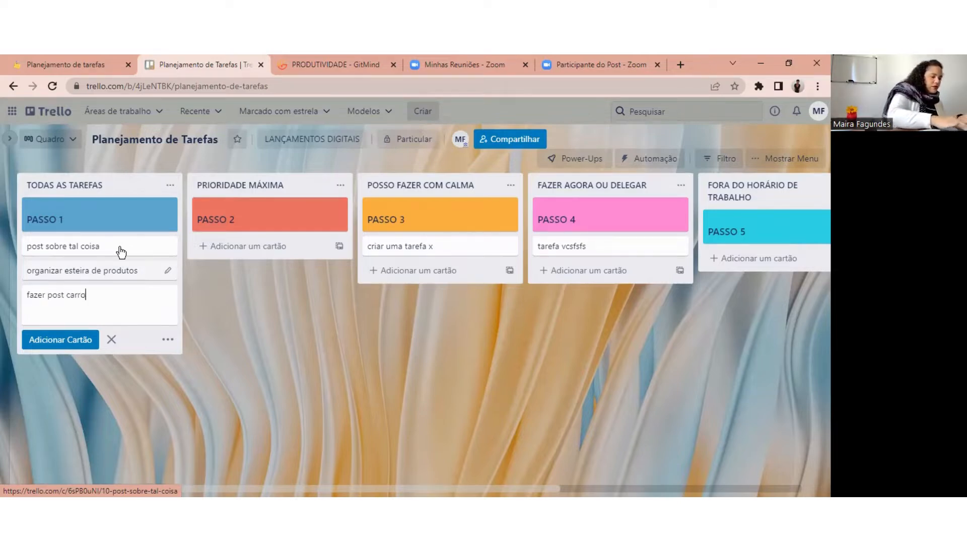
{"action": "type", "text": "ssel pra "}
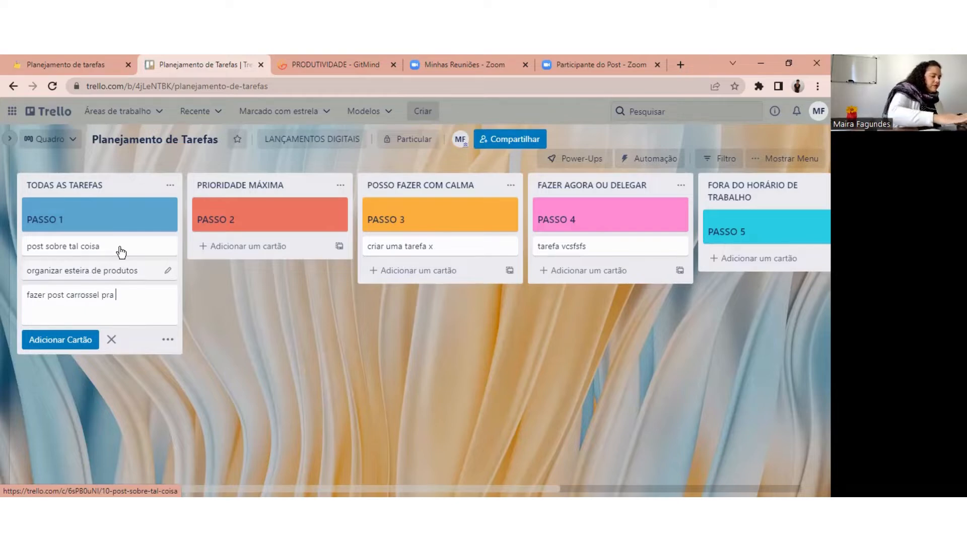
{"action": "type", "text": "quinta feira"}
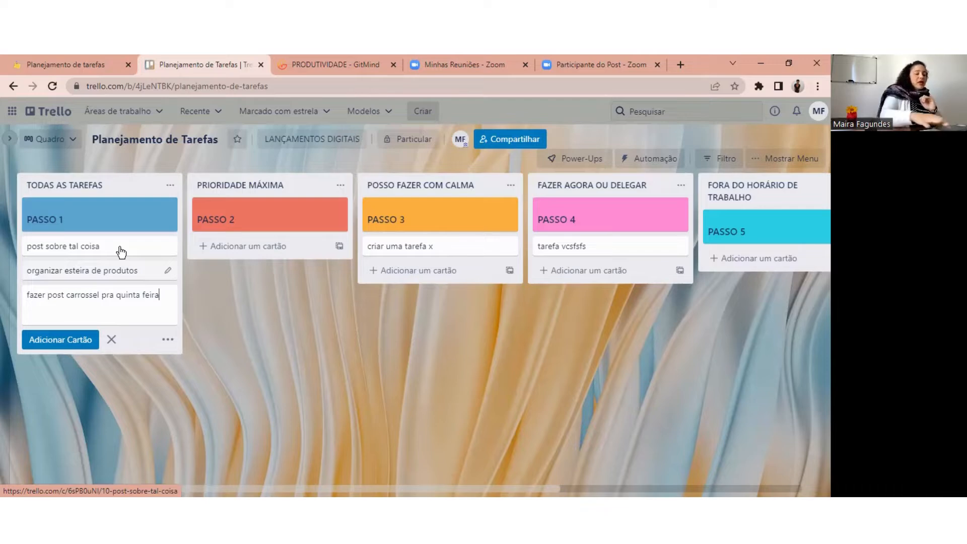
{"action": "key", "text": "Return"}
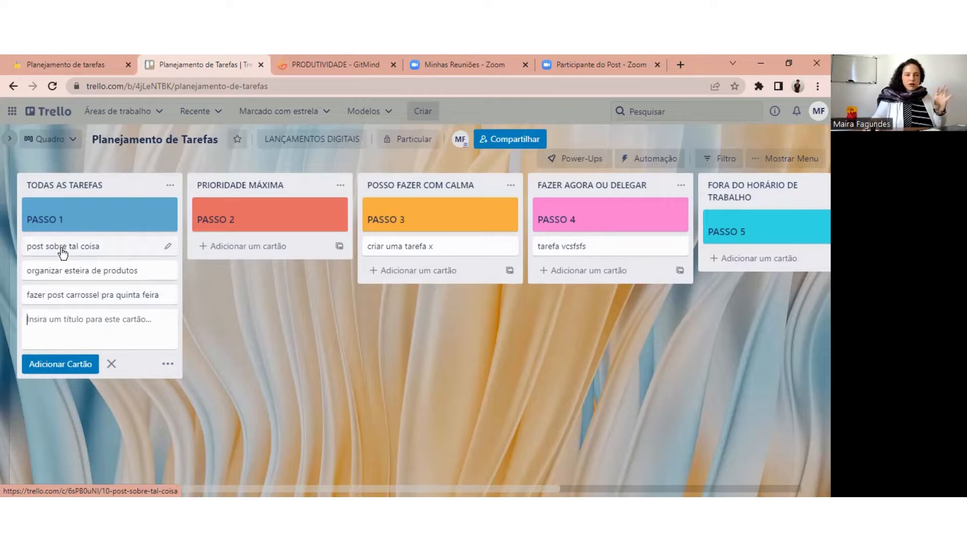
Step: Move "post sobre tal coisa" to PRIORIDADE MÁXIMA and enter "texto da arte", "legenda", "arte" and "agendar" as separate lines in its description
{"action": "left_click_drag", "start_coordinate": [86, 250], "coordinate": [237, 263]}
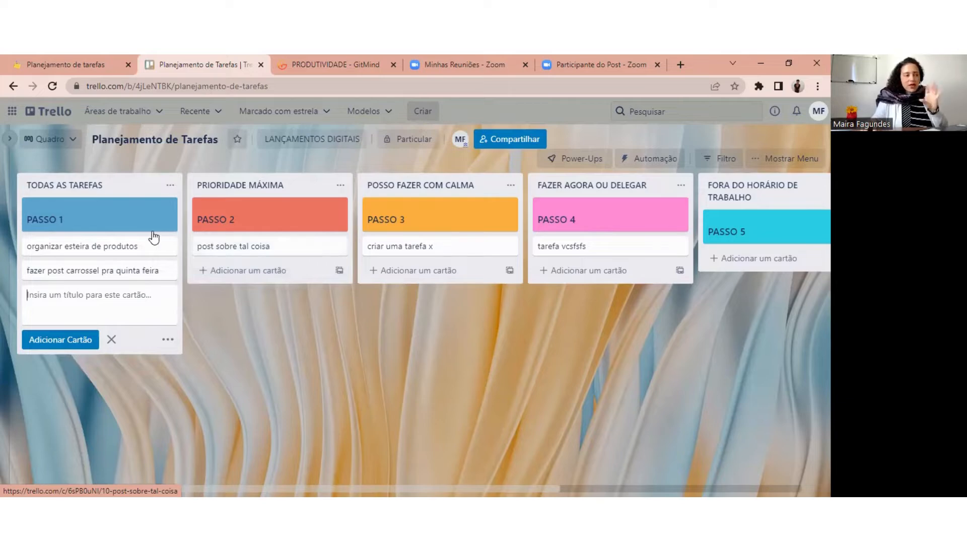
{"action": "left_click", "coordinate": [253, 250]}
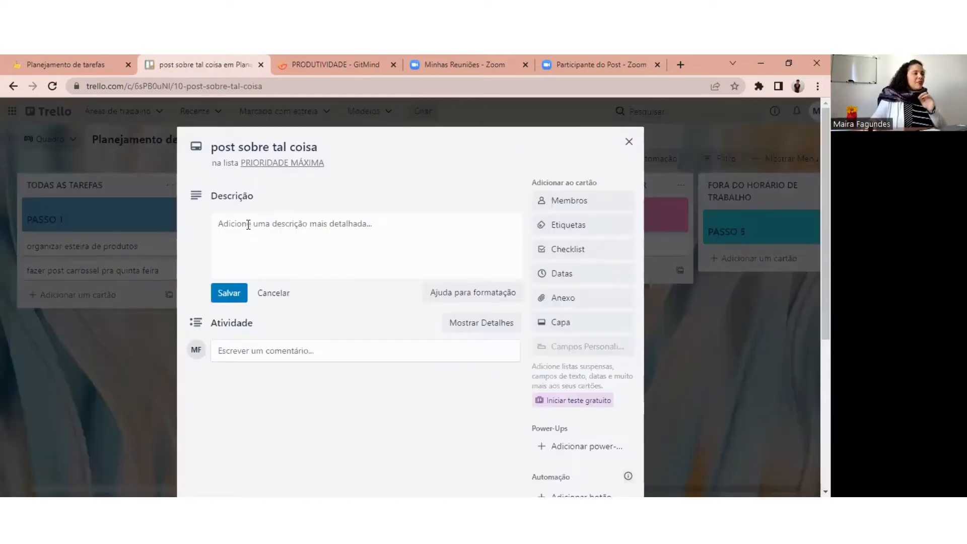
{"action": "left_click", "coordinate": [248, 223]}
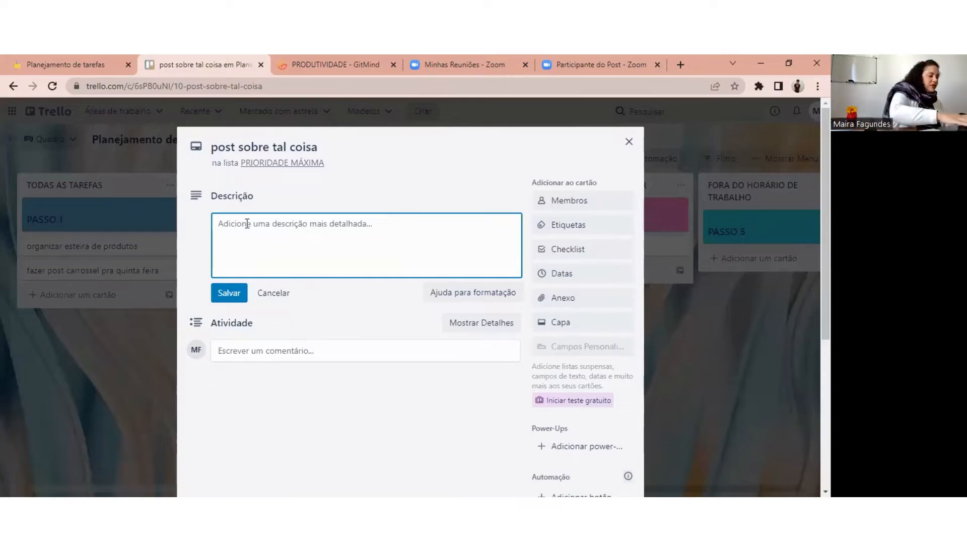
{"action": "type", "text": "texto da ar"}
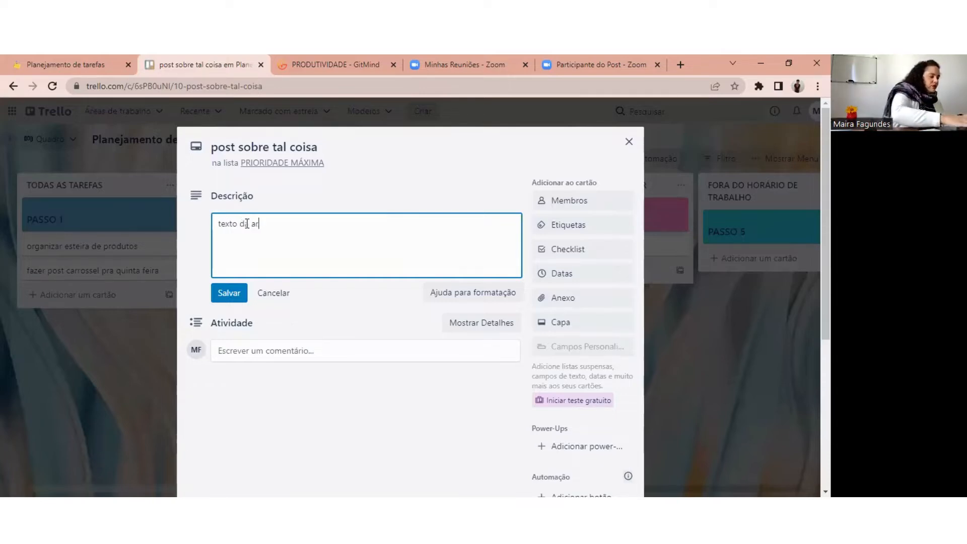
{"action": "type", "text": "te "}
{"action": "type", "text": "legenda"}
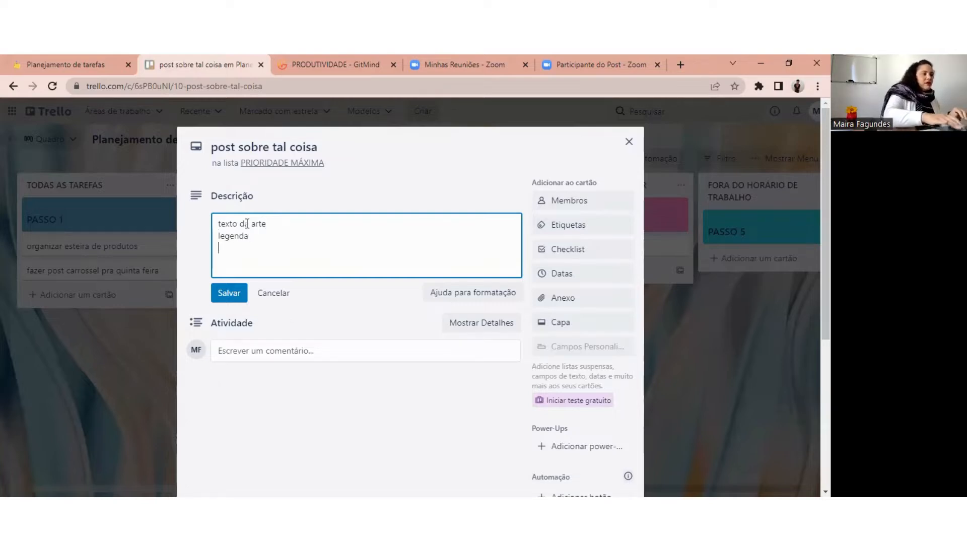
{"action": "key", "text": "Return"}
{"action": "type", "text": "arte"}
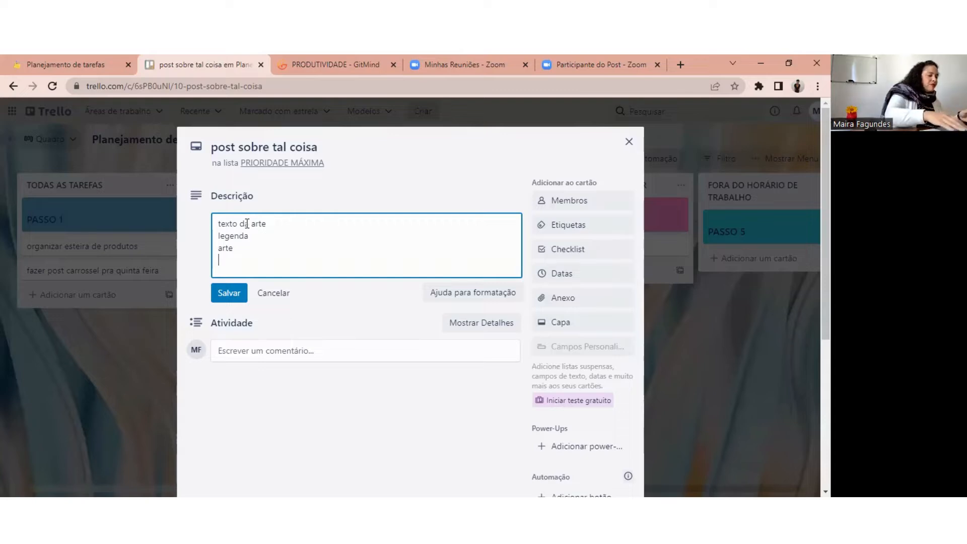
{"action": "type", "text": "agendar"}
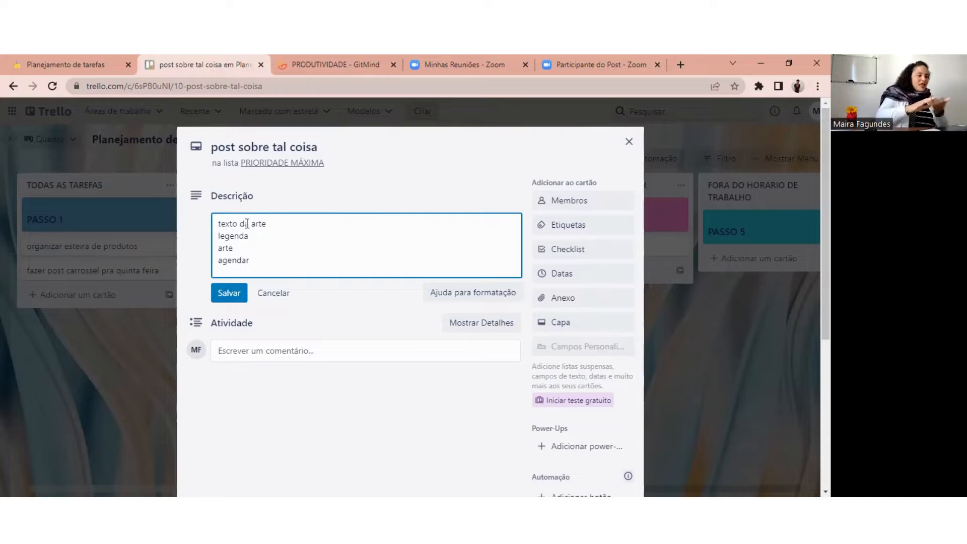
Step: Add "legenda: zjkcbkckdshcsdhcusdhvuidhviudf" below a blank line in the description, save it and close the card
{"action": "key", "text": "Return"}
{"action": "key", "text": "Return"}
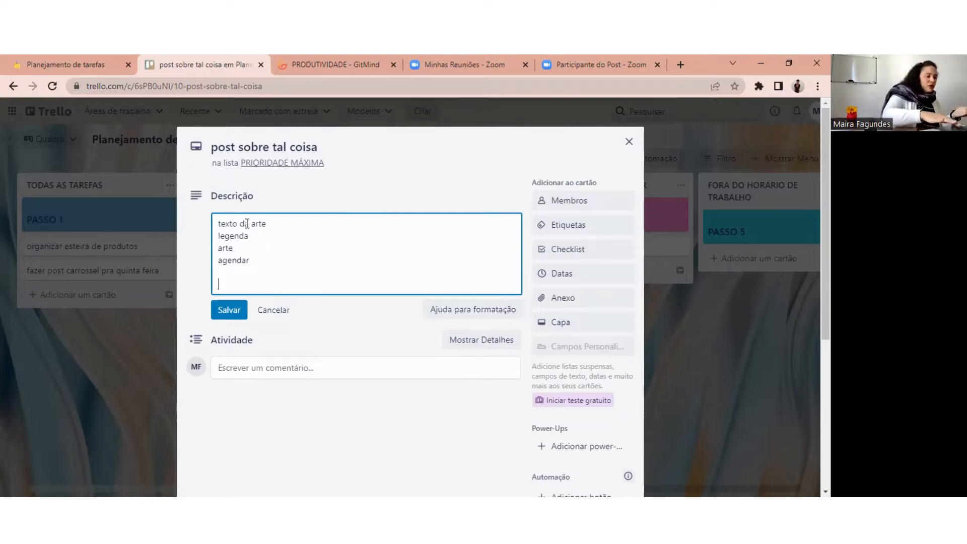
{"action": "type", "text": "legenda"}
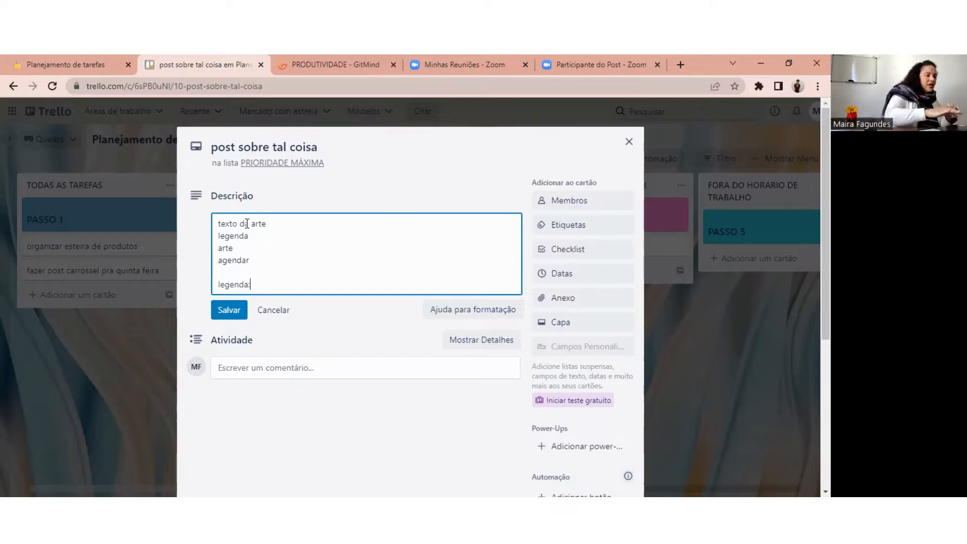
{"action": "type", "text": ": zjkcbkckdshcsdhc"}
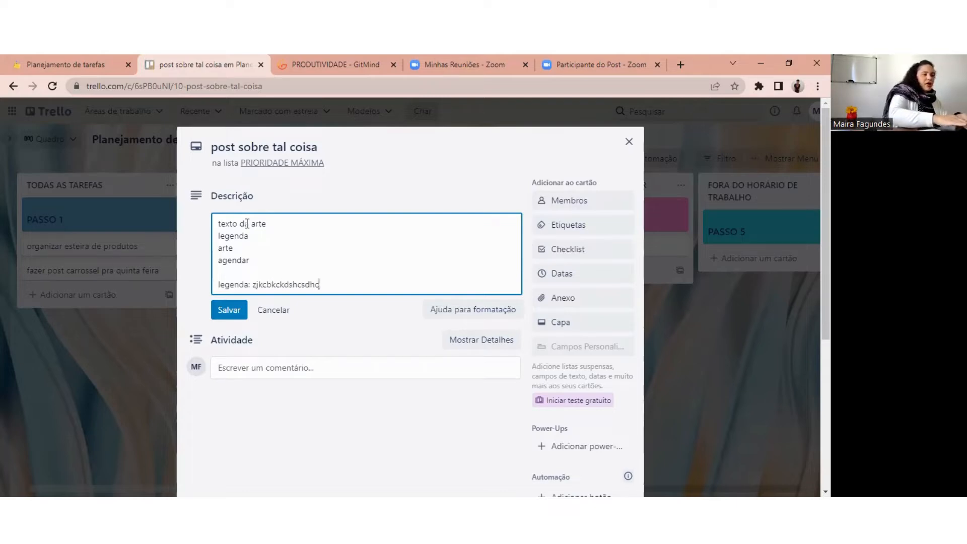
{"action": "type", "text": "usdhvuidhviudf"}
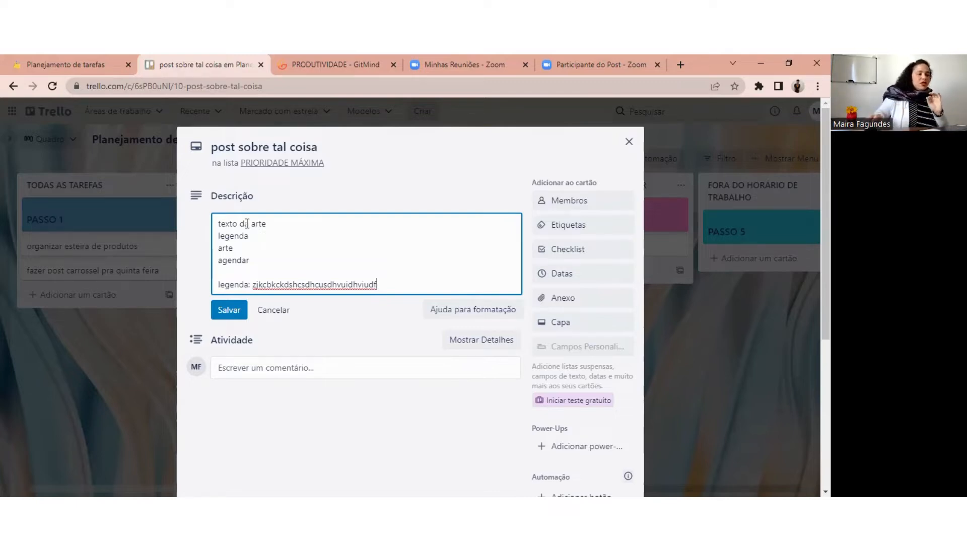
{"action": "left_click", "coordinate": [235, 312]}
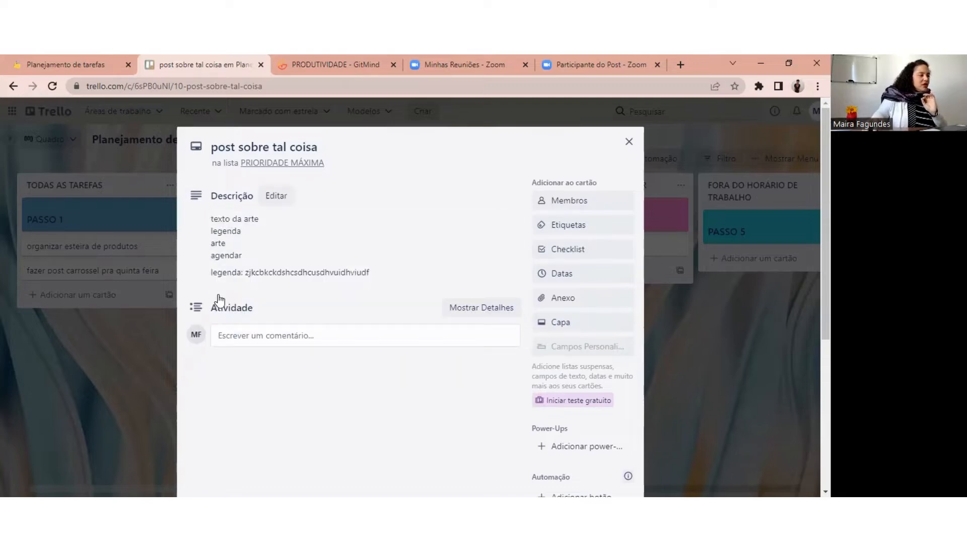
{"action": "key", "text": "Escape"}
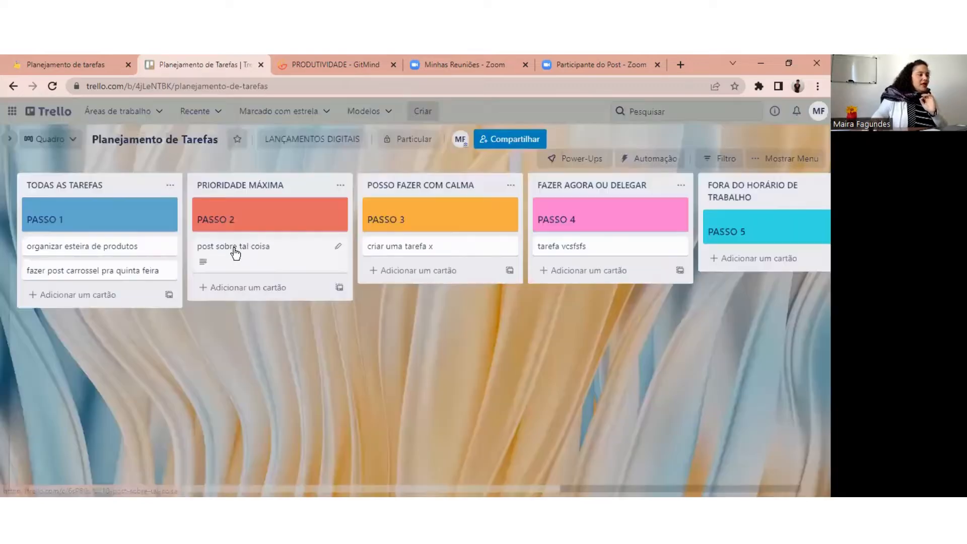
Step: Give the "post sobre tal coisa" card a due date of 13/6/2022 at 9:00 and close the card
{"action": "left_click", "coordinate": [235, 252]}
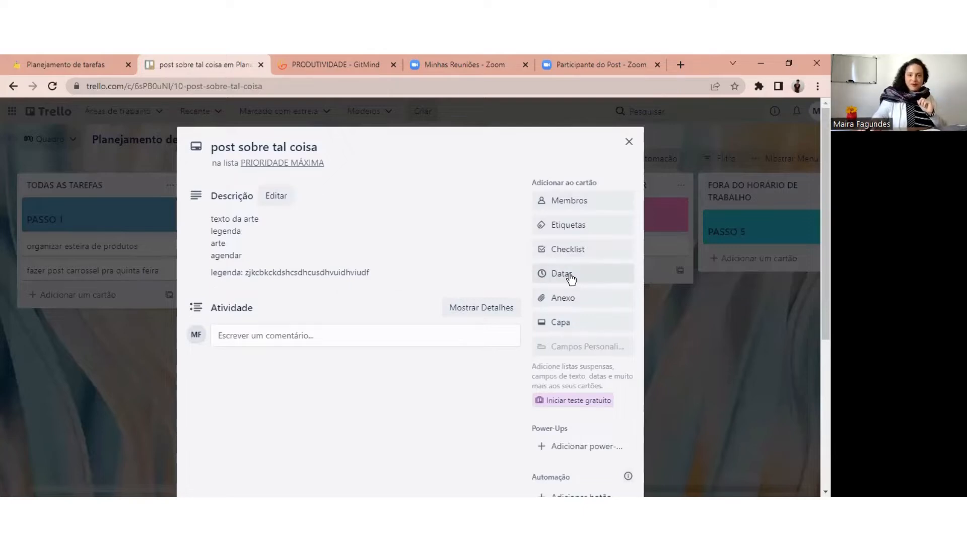
{"action": "left_click", "coordinate": [571, 277]}
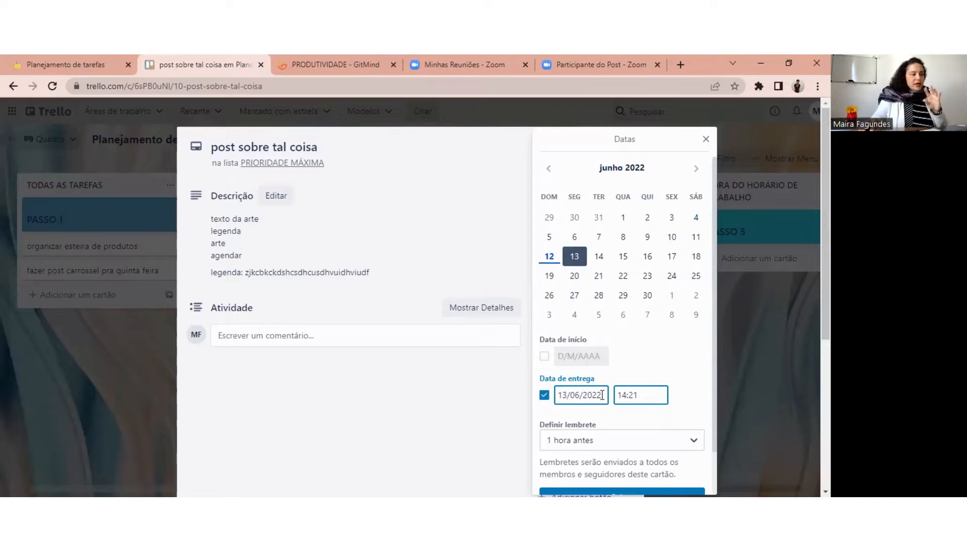
{"action": "left_click_drag", "start_coordinate": [640, 395], "coordinate": [618, 395]}
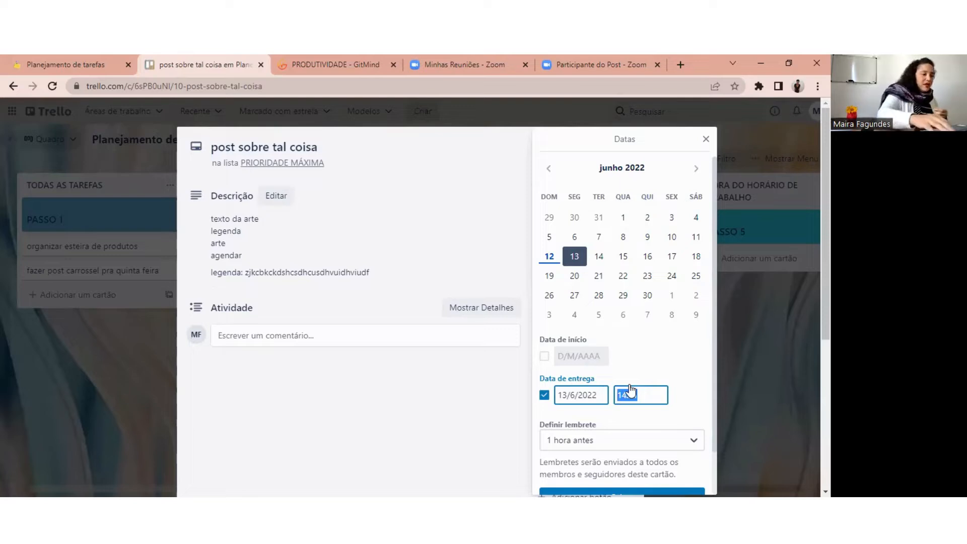
{"action": "type", "text": "9"}
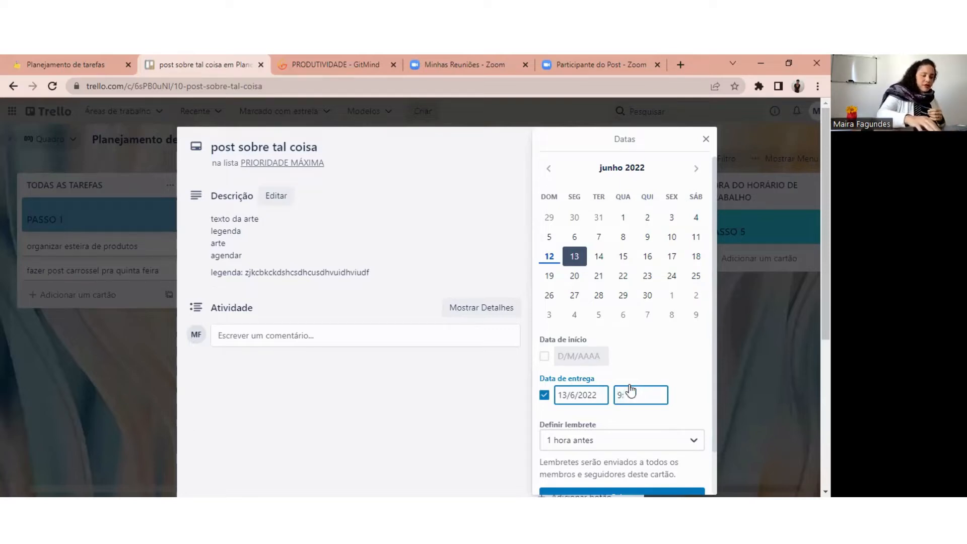
{"action": "type", "text": ":00"}
{"action": "key", "text": "Return"}
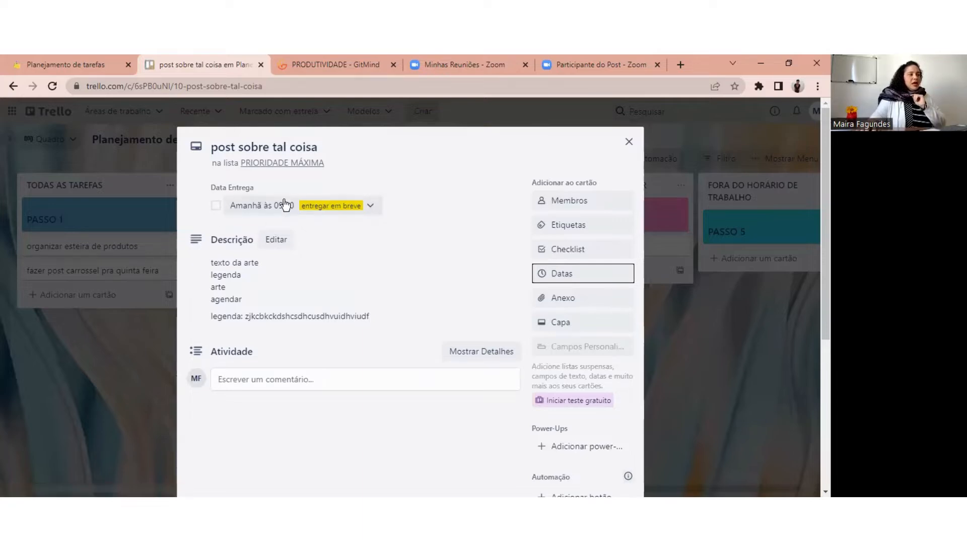
{"action": "left_click", "coordinate": [629, 142]}
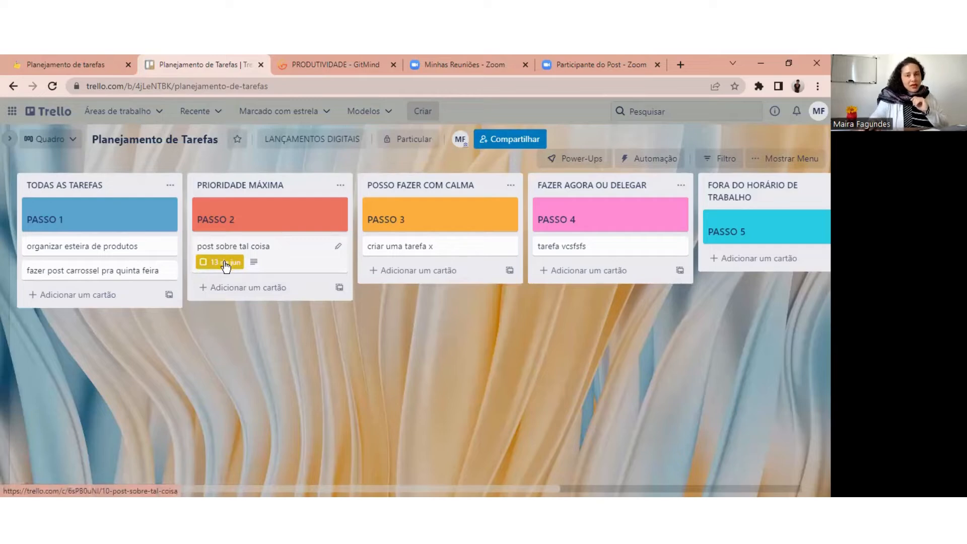
Step: Move "organizar esteira de produtos" to PRIORIDADE MÁXIMA and enter "tarefa xxxx" in its description
{"action": "mouse_move", "coordinate": [225, 266]}
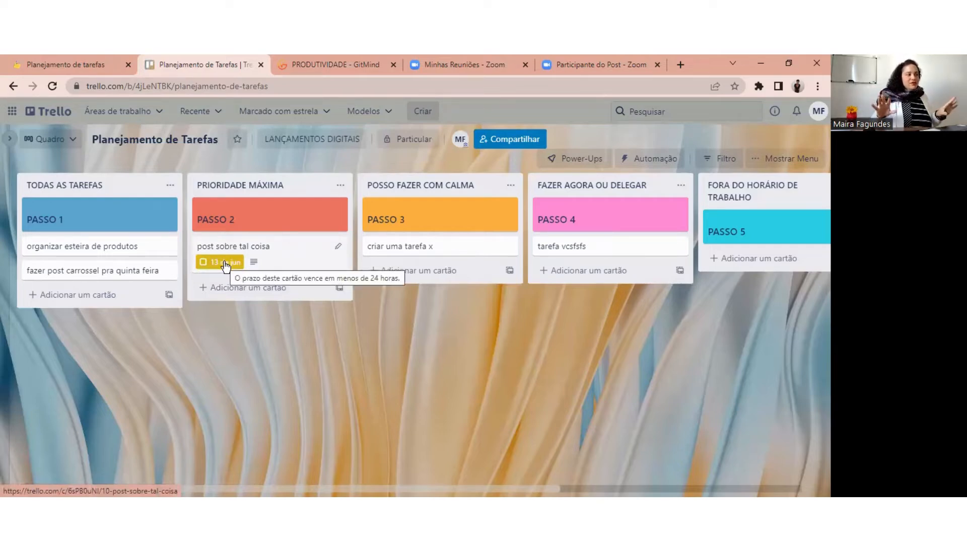
{"action": "left_click", "coordinate": [232, 289]}
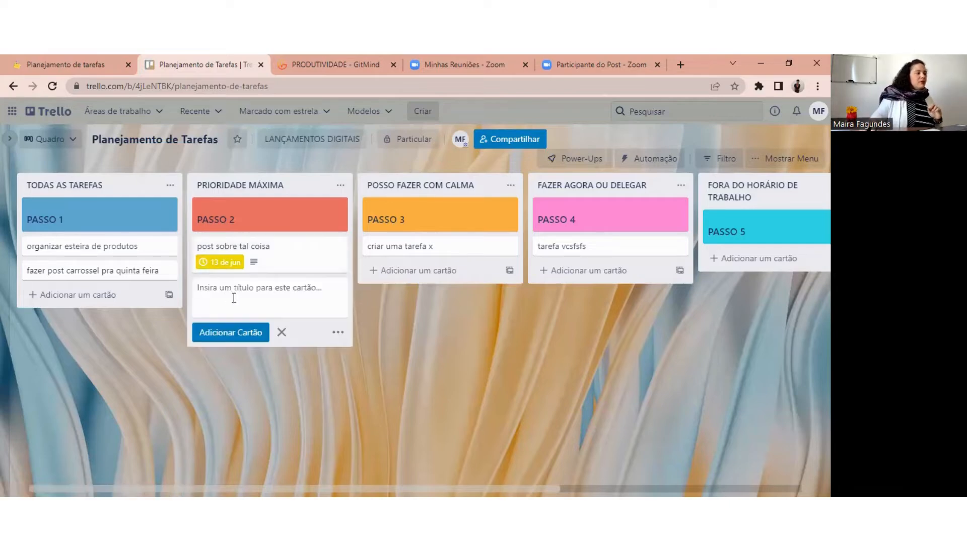
{"action": "left_click", "coordinate": [136, 321]}
{"action": "left_click_drag", "start_coordinate": [69, 253], "coordinate": [273, 287]}
{"action": "left_click", "coordinate": [274, 292]}
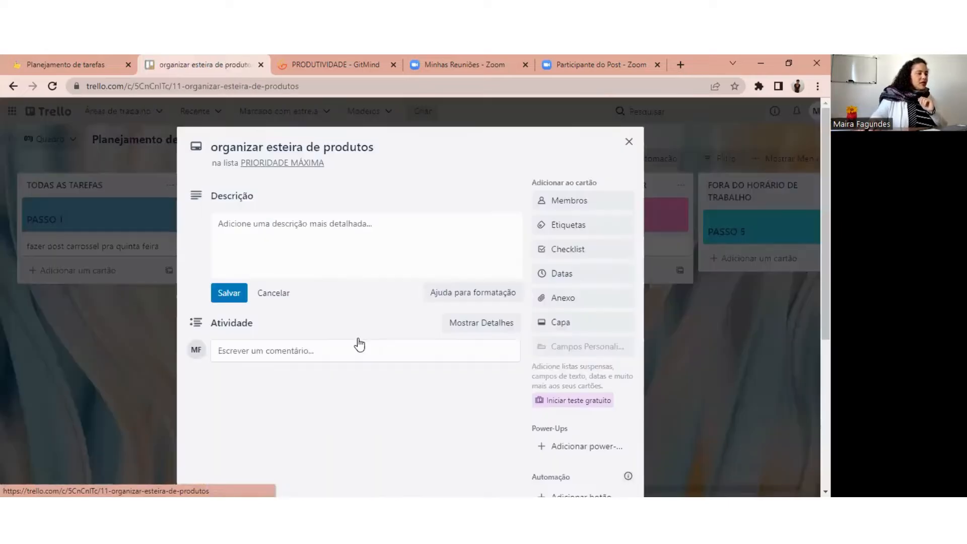
{"action": "left_click", "coordinate": [290, 223]}
{"action": "type", "text": "tarefa xxxx"}
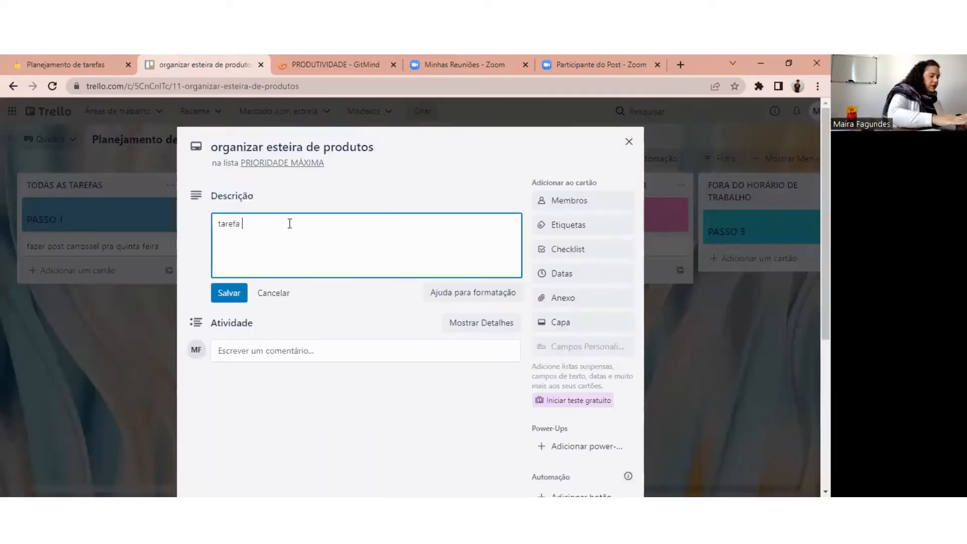
Step: Give the "organizar esteira de produtos" card a due date of 12/06/2022 at 18:00 and close the card
{"action": "left_click", "coordinate": [561, 273]}
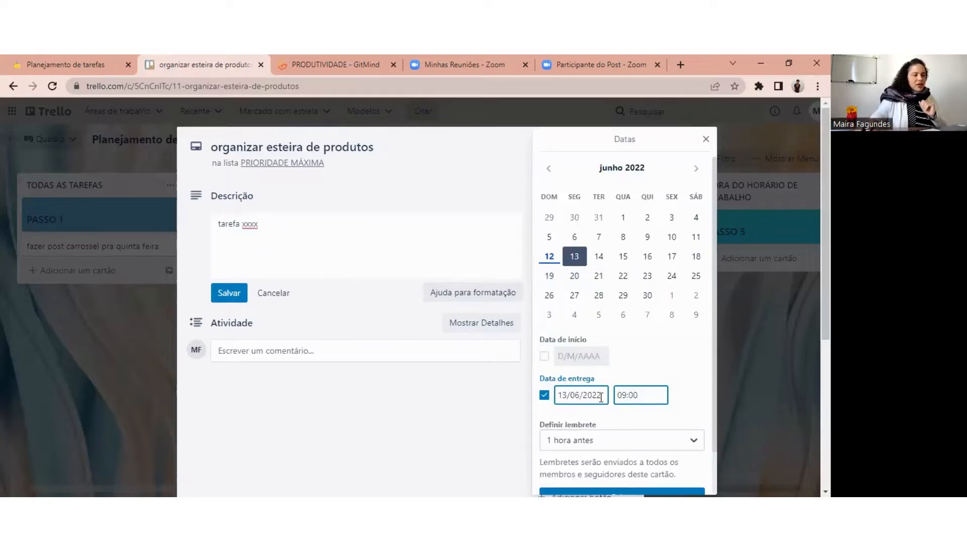
{"action": "left_click", "coordinate": [549, 256]}
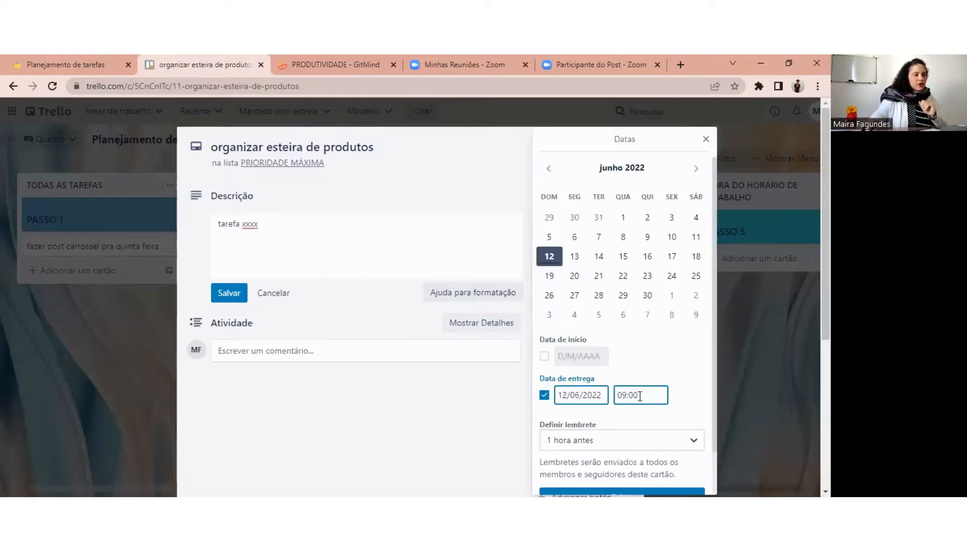
{"action": "left_click_drag", "start_coordinate": [640, 396], "coordinate": [617, 395]}
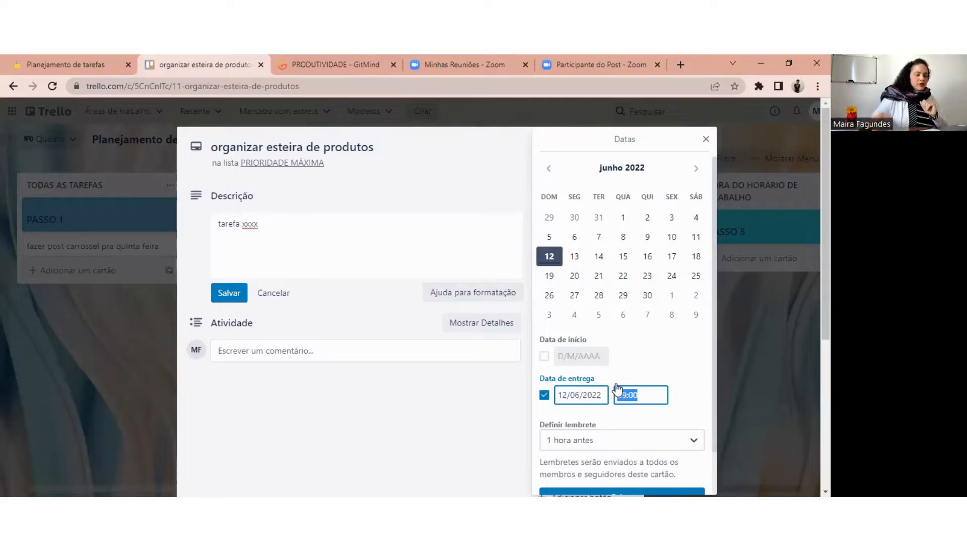
{"action": "key", "text": "BackSpace"}
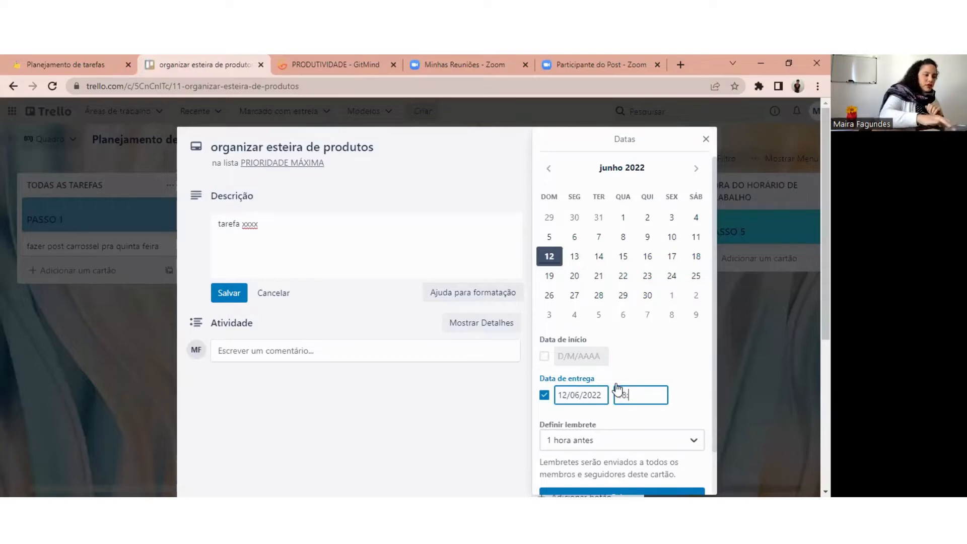
{"action": "type", "text": "18:00"}
{"action": "key", "text": "Return"}
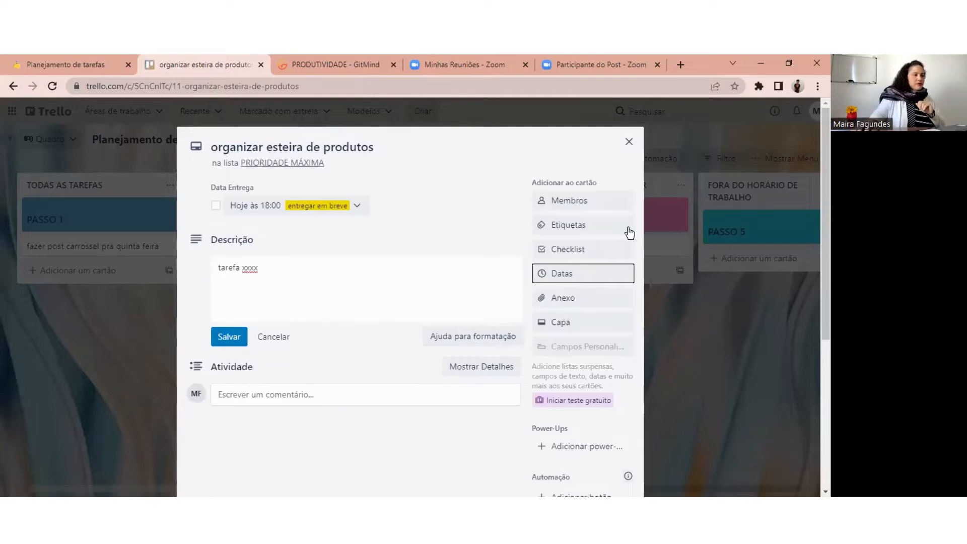
{"action": "left_click", "coordinate": [628, 145]}
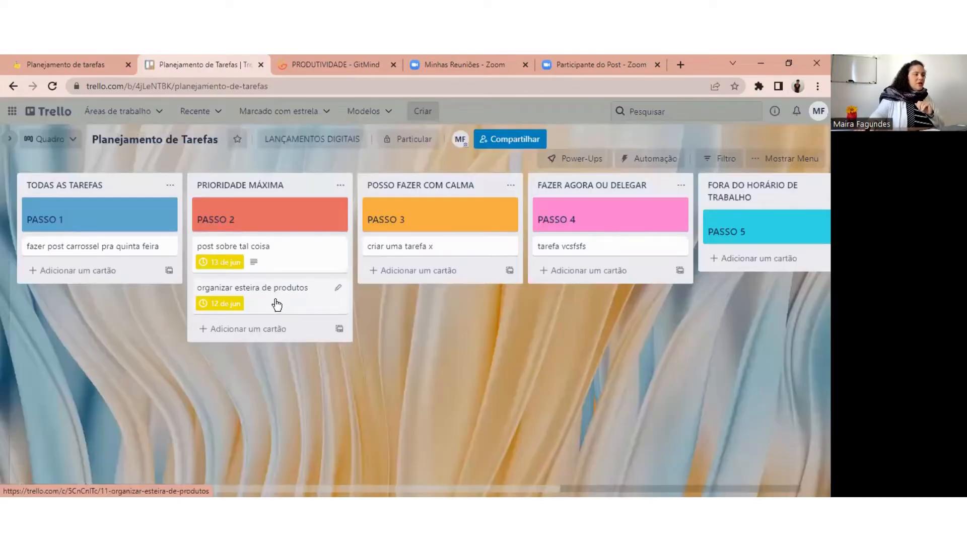
Step: Place "organizar esteira de produtos" above "post sobre tal coisa", mark its due date as complete and close the card
{"action": "left_click_drag", "start_coordinate": [277, 303], "coordinate": [280, 260]}
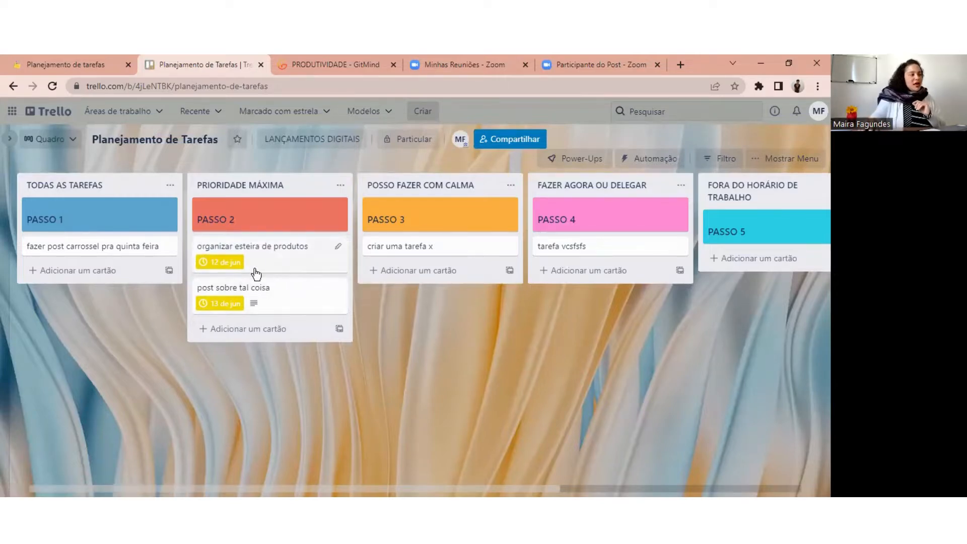
{"action": "left_click_drag", "start_coordinate": [270, 304], "coordinate": [276, 253]}
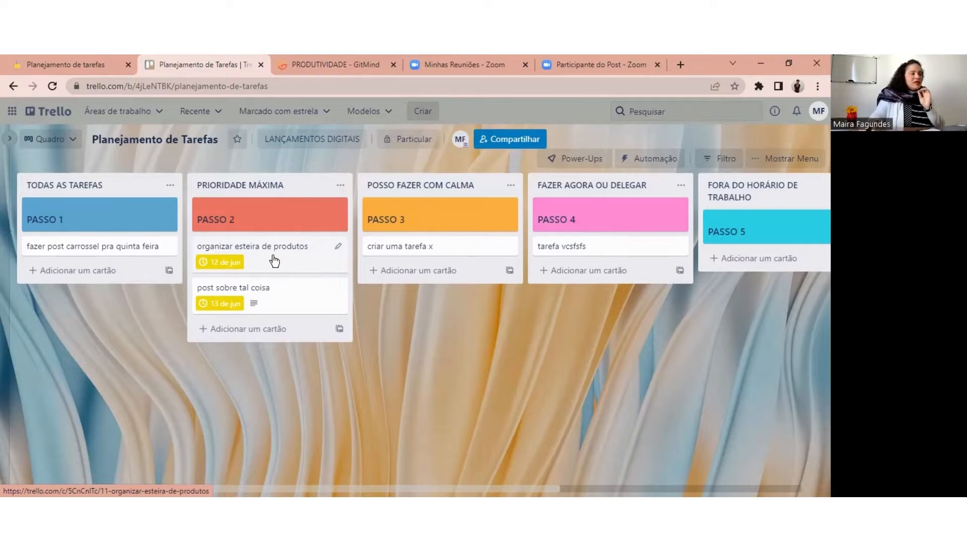
{"action": "left_click", "coordinate": [192, 230]}
{"action": "left_click", "coordinate": [215, 205]}
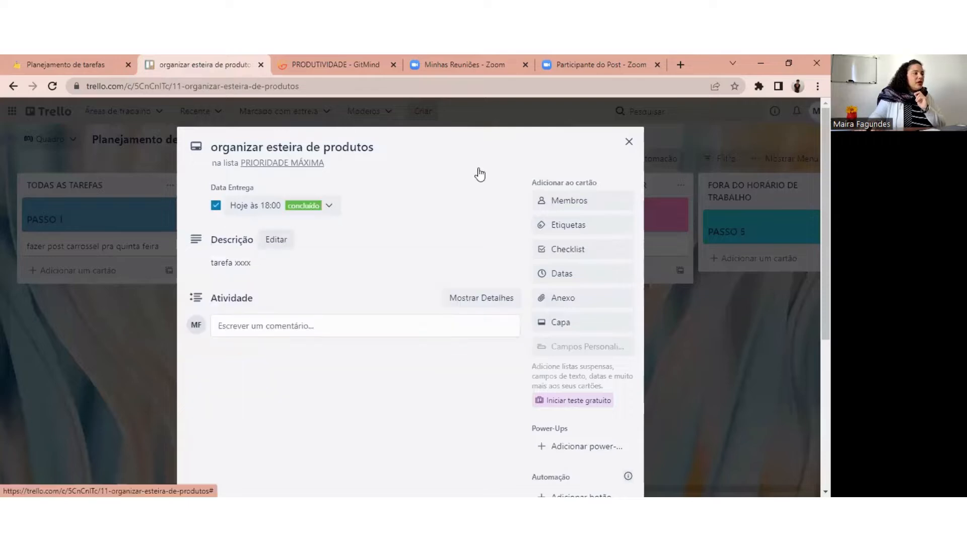
{"action": "left_click", "coordinate": [629, 143]}
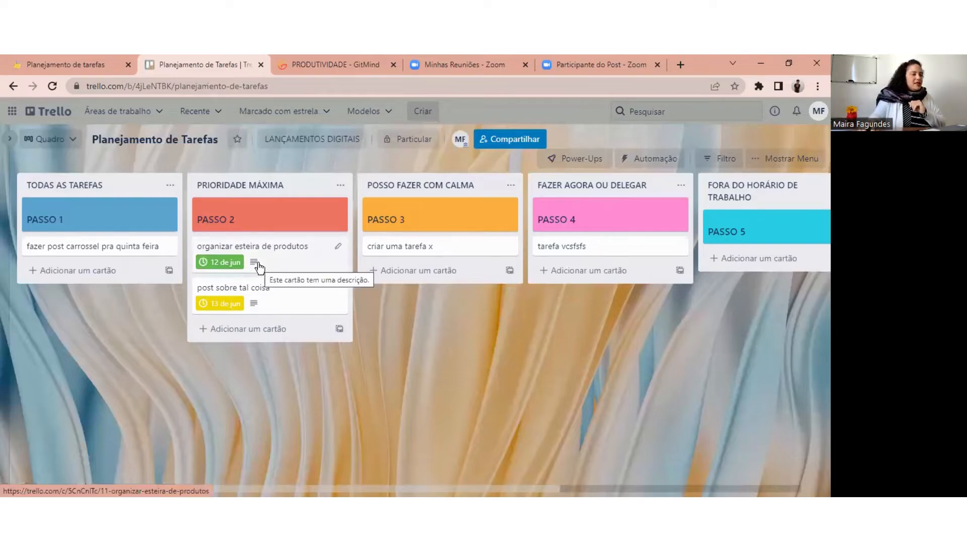
Step: Move "organizar esteira de produtos" to TAREFAS FEITAS and return it to PRIORIDADE MÁXIMA above "post sobre tal coisa"
{"action": "scroll", "coordinate": [259, 266], "scroll_direction": "right", "scroll_amount": 3}
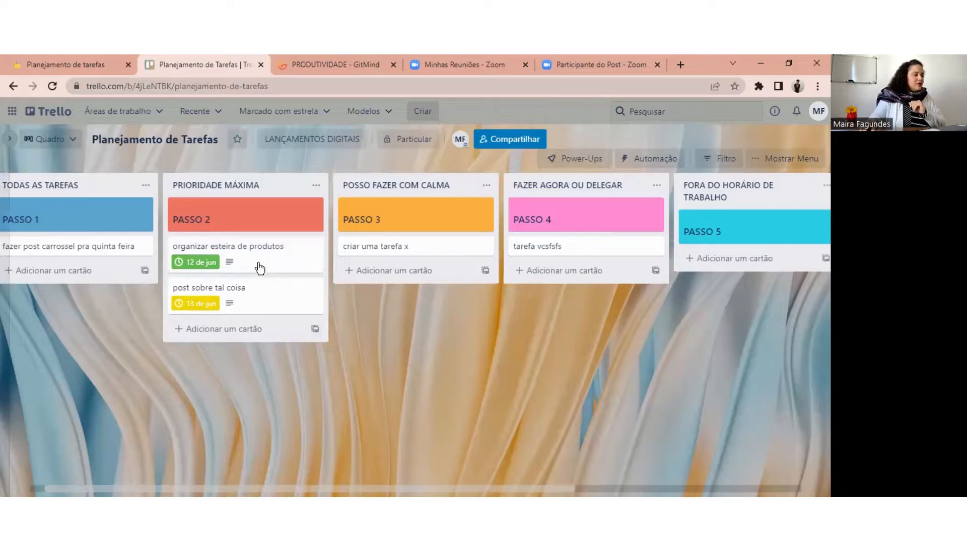
{"action": "left_click_drag", "start_coordinate": [332, 250], "coordinate": [566, 210]}
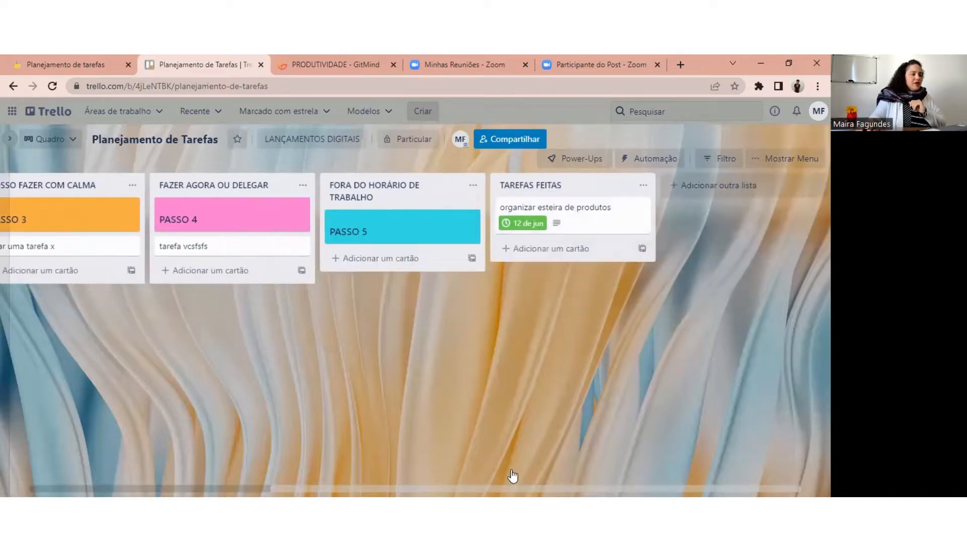
{"action": "scroll", "coordinate": [513, 477], "scroll_direction": "left", "scroll_amount": 5}
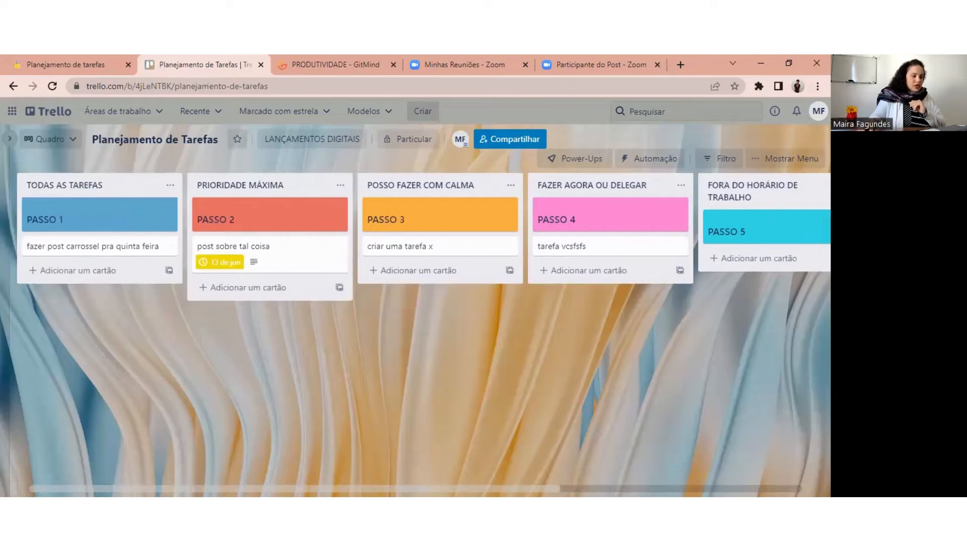
{"action": "scroll", "coordinate": [387, 476], "scroll_direction": "right", "scroll_amount": 2}
{"action": "scroll", "coordinate": [387, 476], "scroll_direction": "right", "scroll_amount": 3}
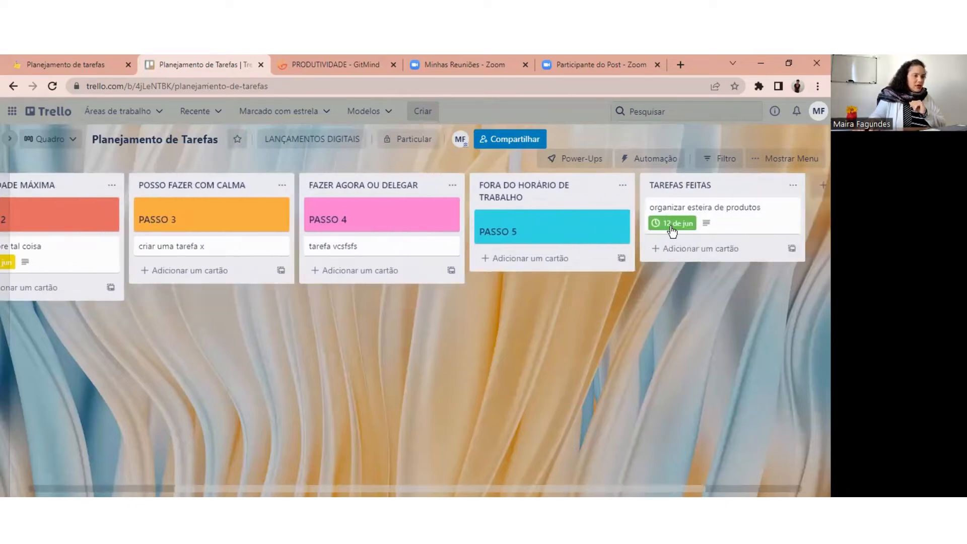
{"action": "left_click_drag", "start_coordinate": [672, 231], "coordinate": [137, 252]}
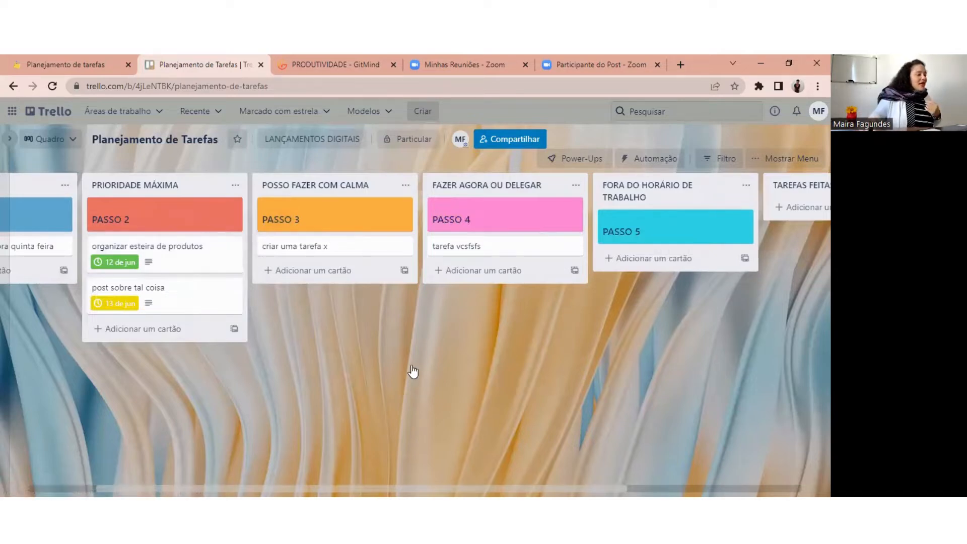
Step: Move "fazer post carrossel pra quinta feira" to FAZER AGORA OU DELEGAR, below "tarefa vcsfsfs"
{"action": "scroll", "coordinate": [311, 470], "scroll_direction": "left", "scroll_amount": 2}
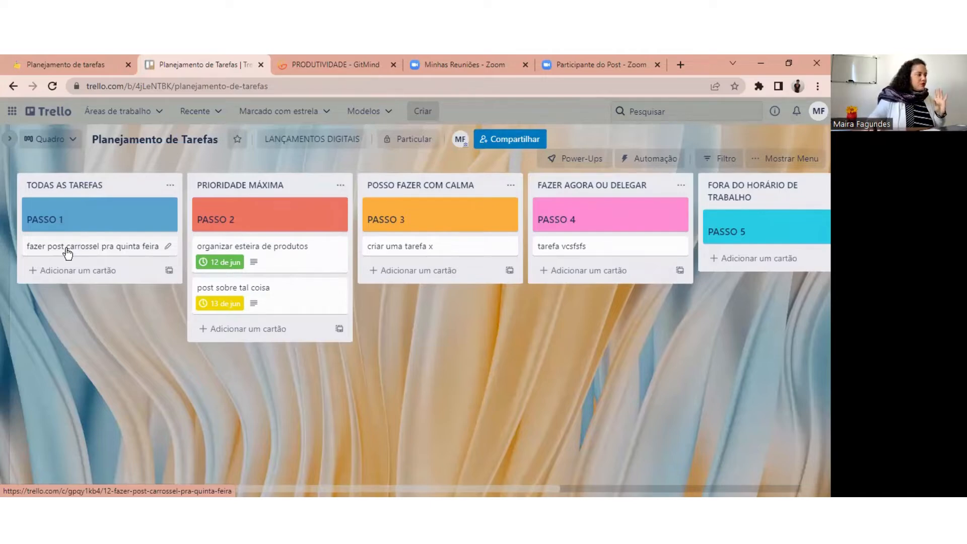
{"action": "left_click_drag", "start_coordinate": [68, 252], "coordinate": [567, 252]}
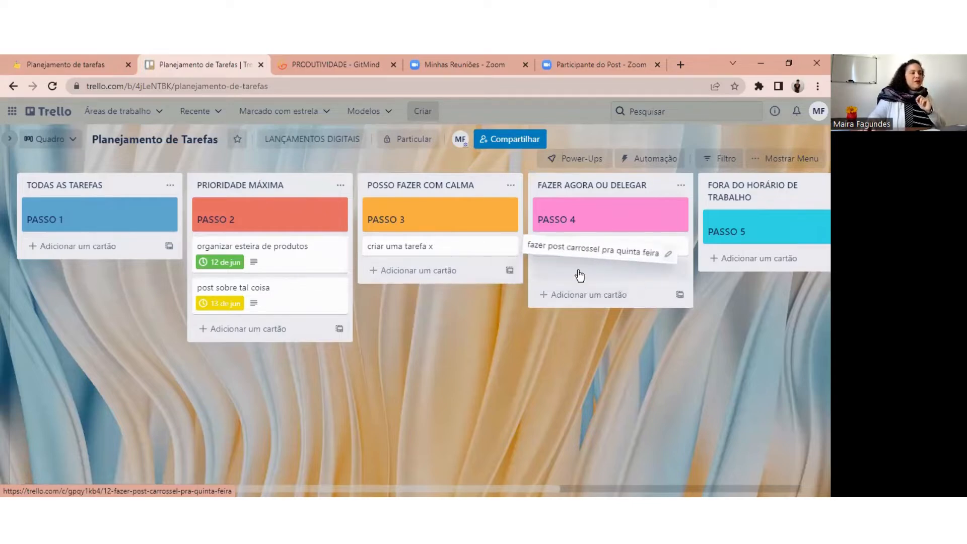
{"action": "left_click_drag", "start_coordinate": [579, 275], "coordinate": [602, 222]}
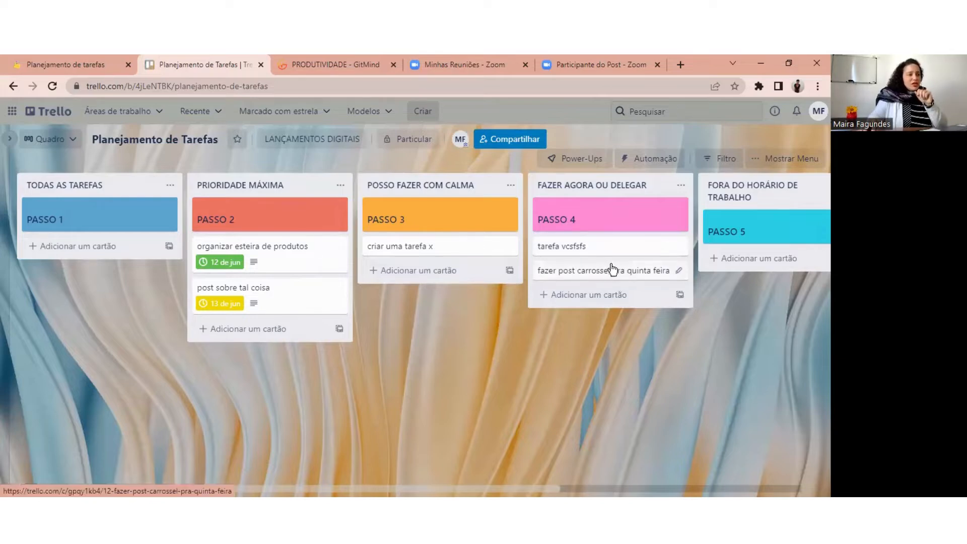
Step: Give the "criar uma tarefa x" card a due date of 30/6/2022 at 18:00 and close the card
{"action": "left_click", "coordinate": [425, 248]}
{"action": "left_click", "coordinate": [574, 274]}
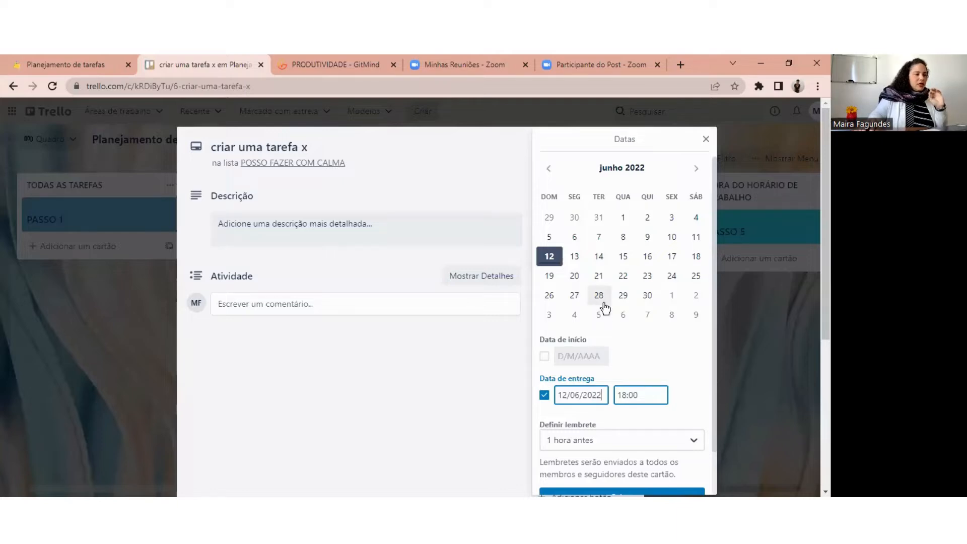
{"action": "left_click", "coordinate": [646, 298]}
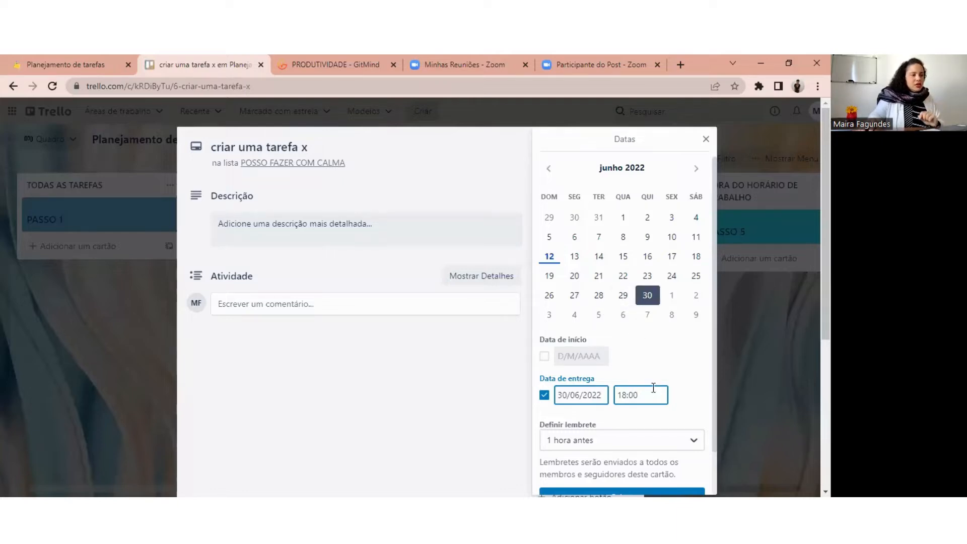
{"action": "left_click", "coordinate": [728, 375]}
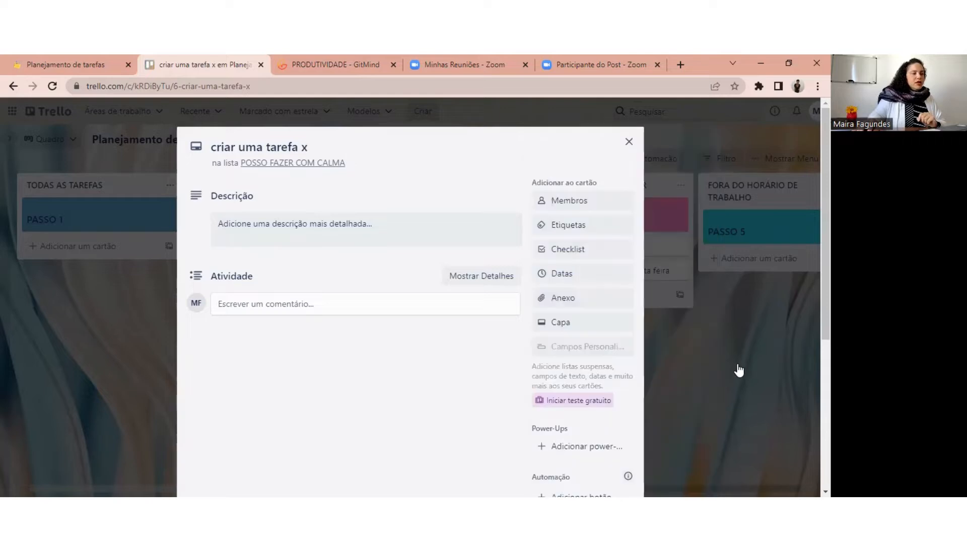
{"action": "left_click", "coordinate": [577, 283]}
{"action": "left_click", "coordinate": [659, 399]}
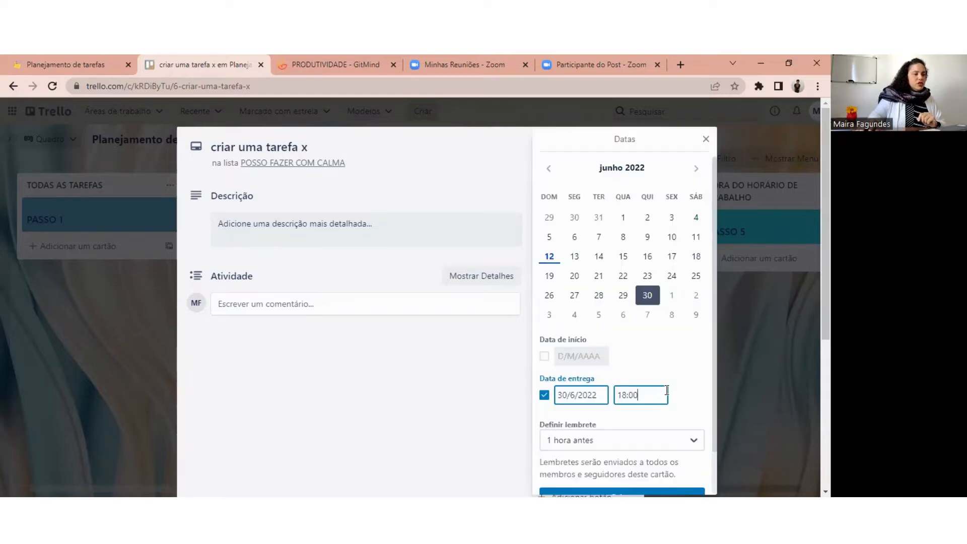
{"action": "key", "text": "Return"}
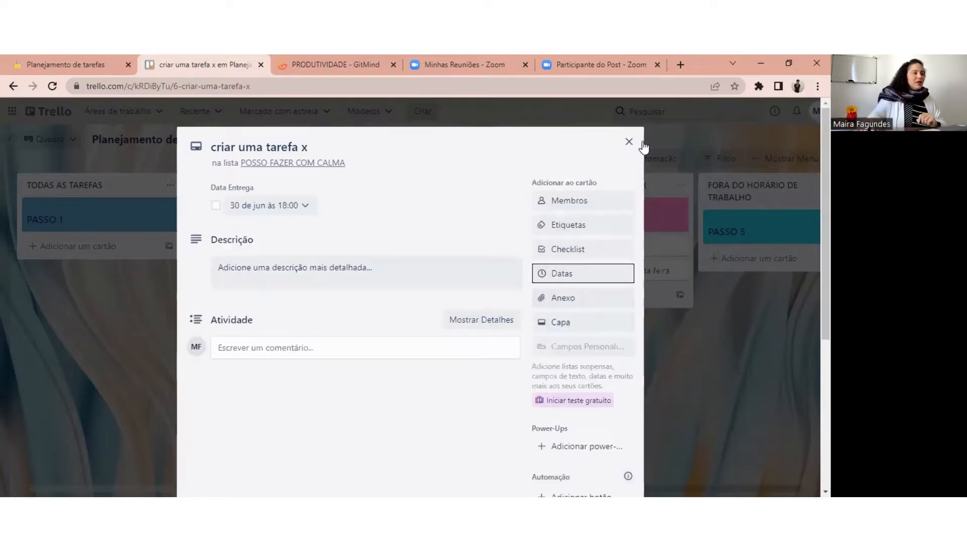
{"action": "left_click", "coordinate": [629, 142]}
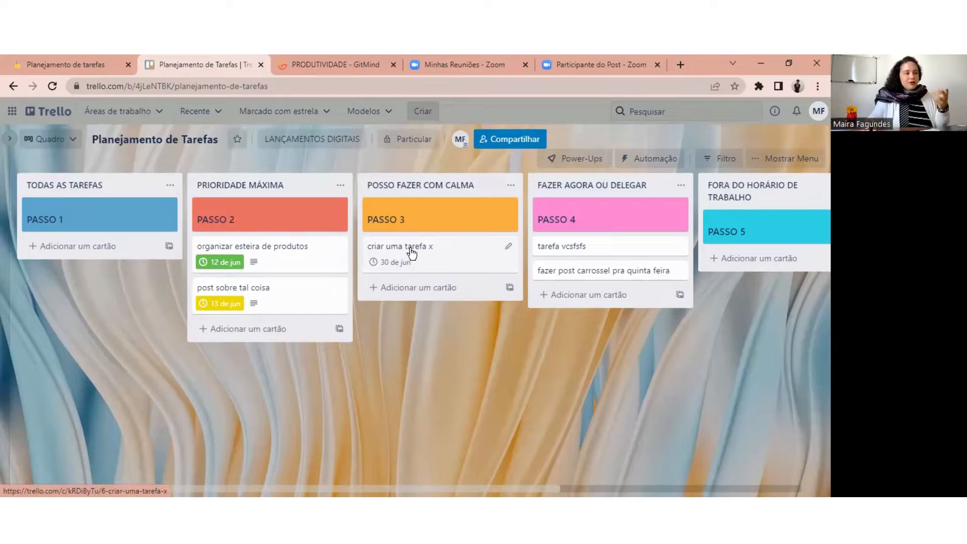
Step: Move "criar uma tarefa x" to the end of PRIORIDADE MÁXIMA and return it to POSSO FAZER COM CALMA
{"action": "left_click_drag", "start_coordinate": [445, 259], "coordinate": [282, 345]}
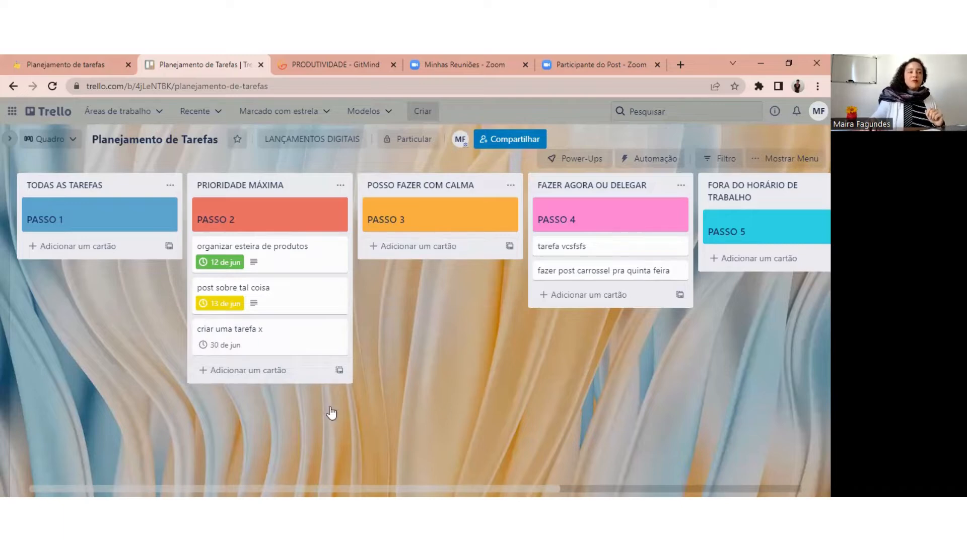
{"action": "left_click_drag", "start_coordinate": [242, 346], "coordinate": [397, 260]}
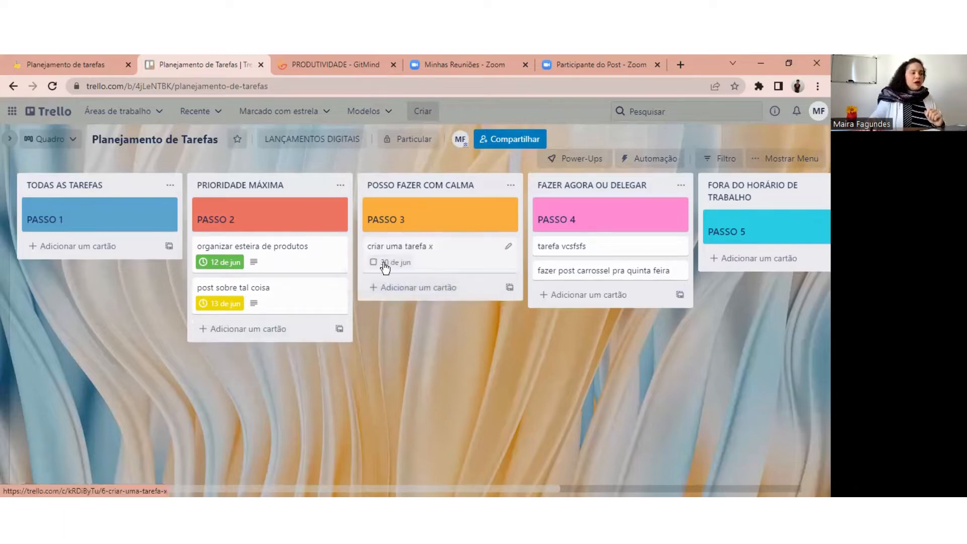
Step: Mark the due date of "criar uma tarefa x" as complete and close the card
{"action": "left_click", "coordinate": [422, 267]}
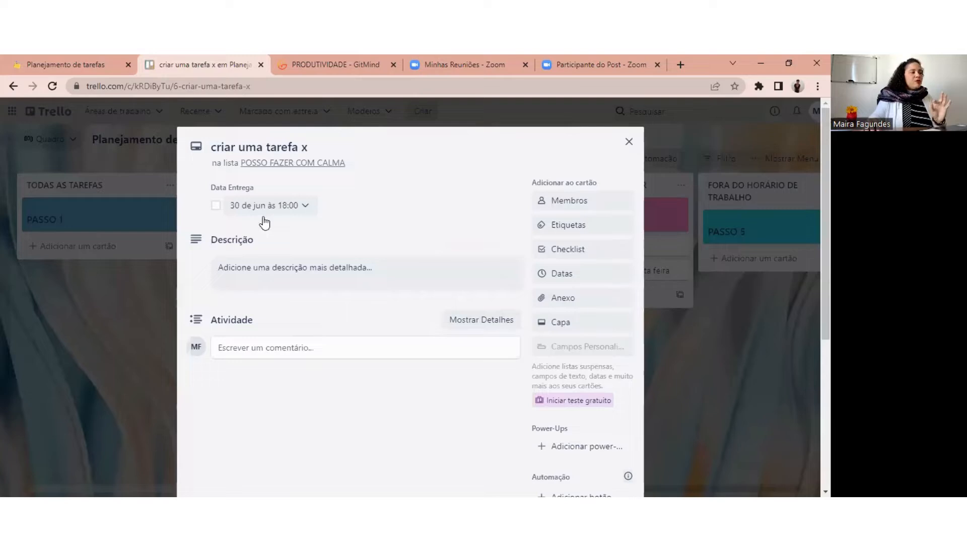
{"action": "left_click", "coordinate": [215, 205]}
{"action": "left_click", "coordinate": [629, 141]}
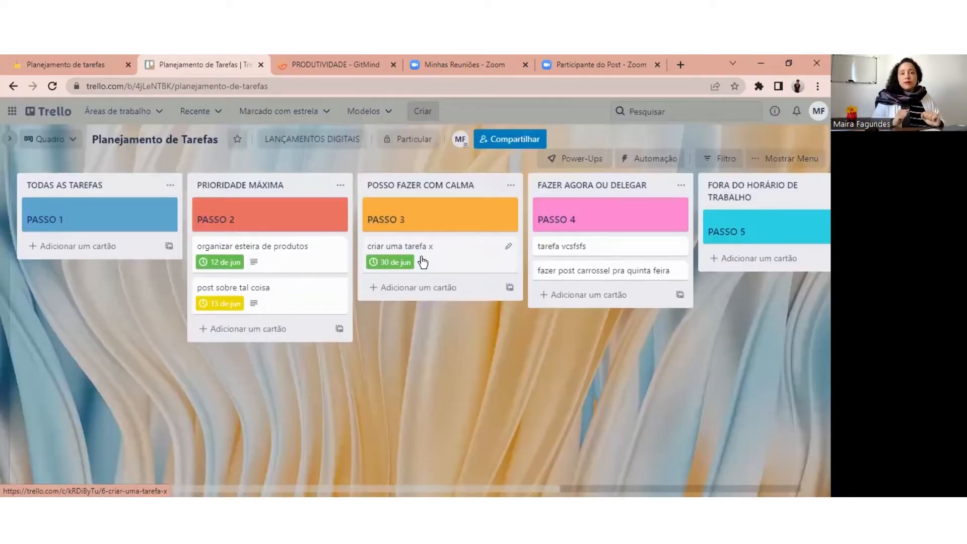
{"action": "left_click_drag", "start_coordinate": [423, 262], "coordinate": [416, 243]}
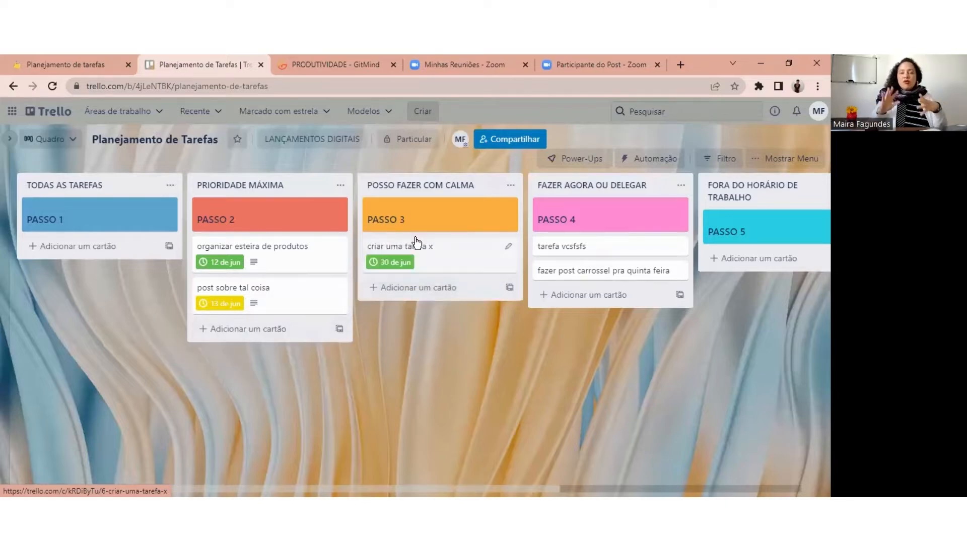
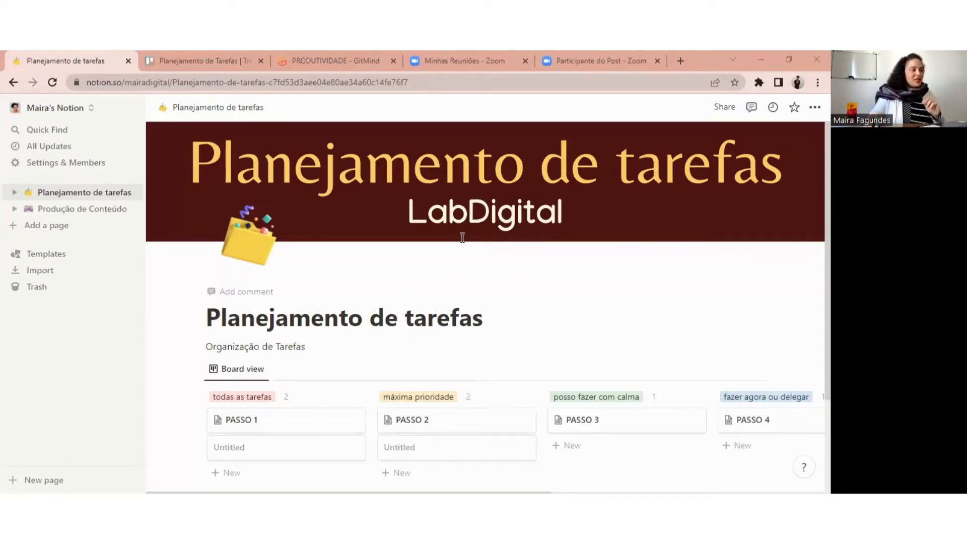
Step: Examine the task board on the Notion page "Planejamento de tarefas"
{"action": "scroll", "coordinate": [472, 316], "scroll_direction": "down", "scroll_amount": 3}
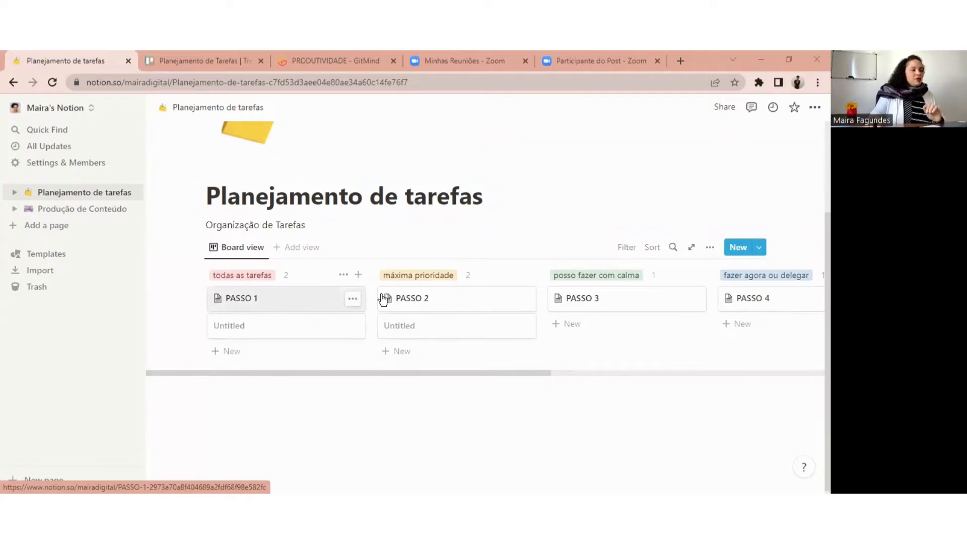
Step: Examine the COMO FUNCIONA instructions in the "PASSO 1" card and close the card
{"action": "left_click", "coordinate": [302, 305]}
{"action": "scroll", "coordinate": [325, 309], "scroll_direction": "down", "scroll_amount": 1}
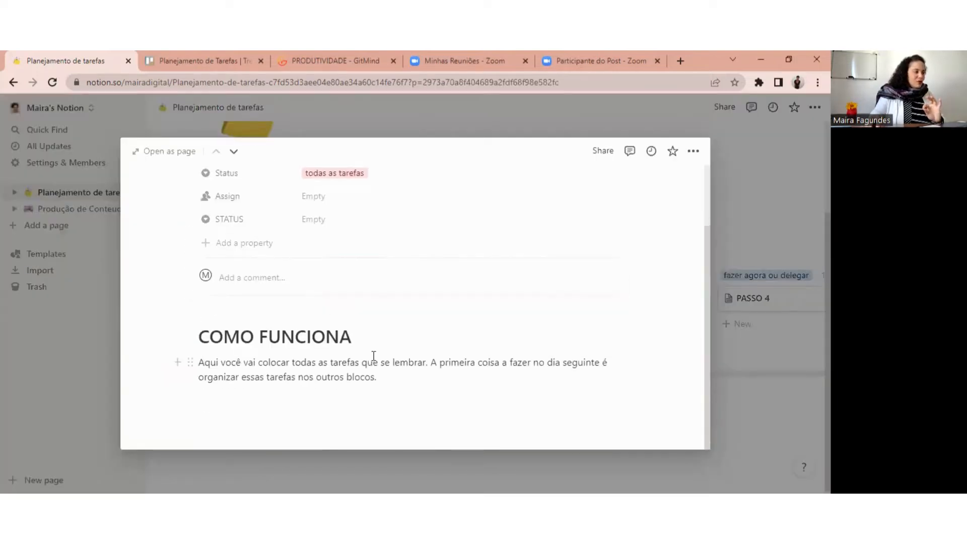
{"action": "left_click", "coordinate": [458, 127]}
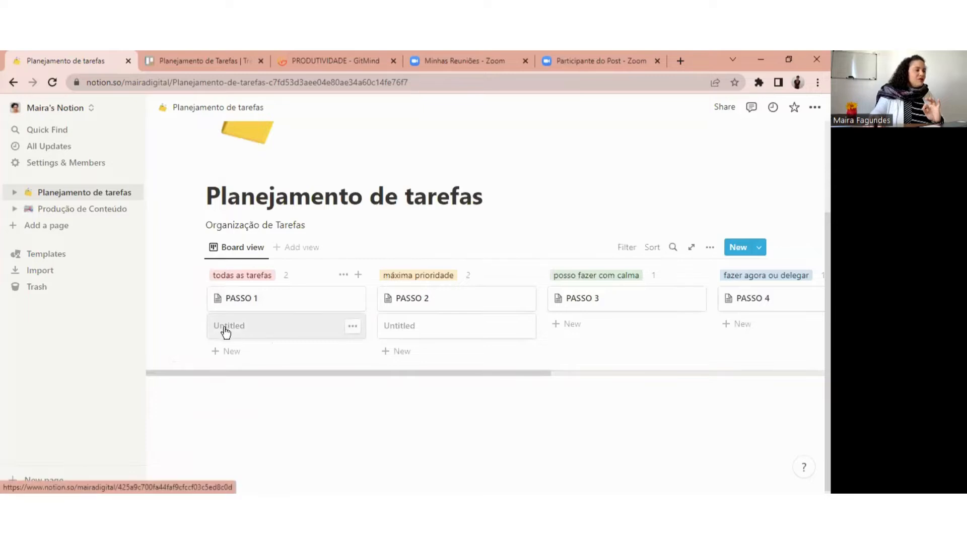
Step: Name the untitled card under "todas as tarefas" "tarefa x" and set its STATUS to AINDA NÃO COMECEI
{"action": "left_click", "coordinate": [263, 330]}
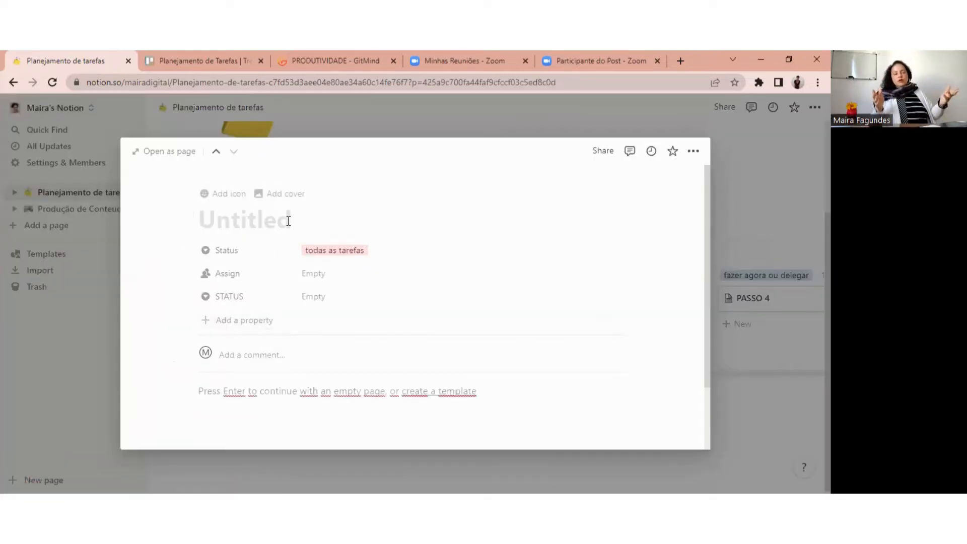
{"action": "type", "text": "tarefa x"}
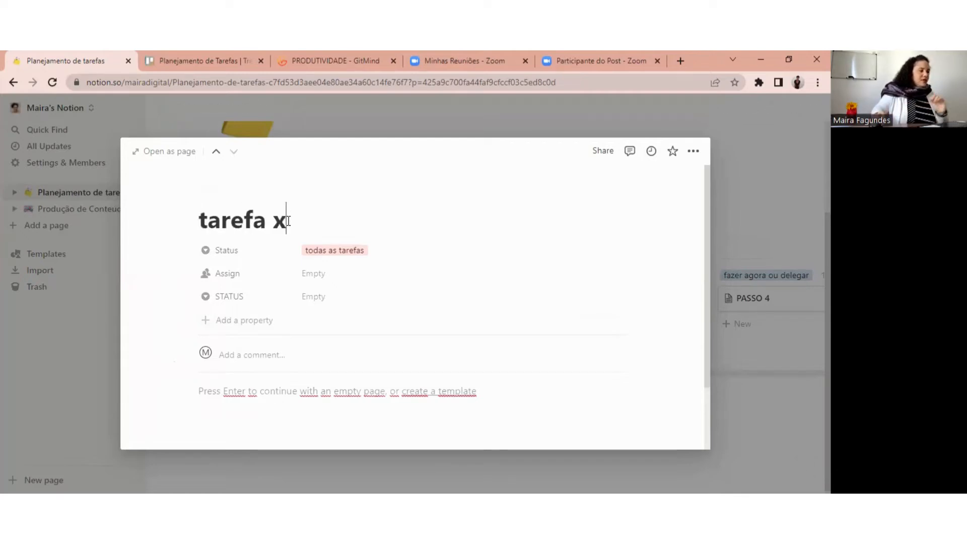
{"action": "scroll", "coordinate": [231, 237], "scroll_direction": "down", "scroll_amount": 2}
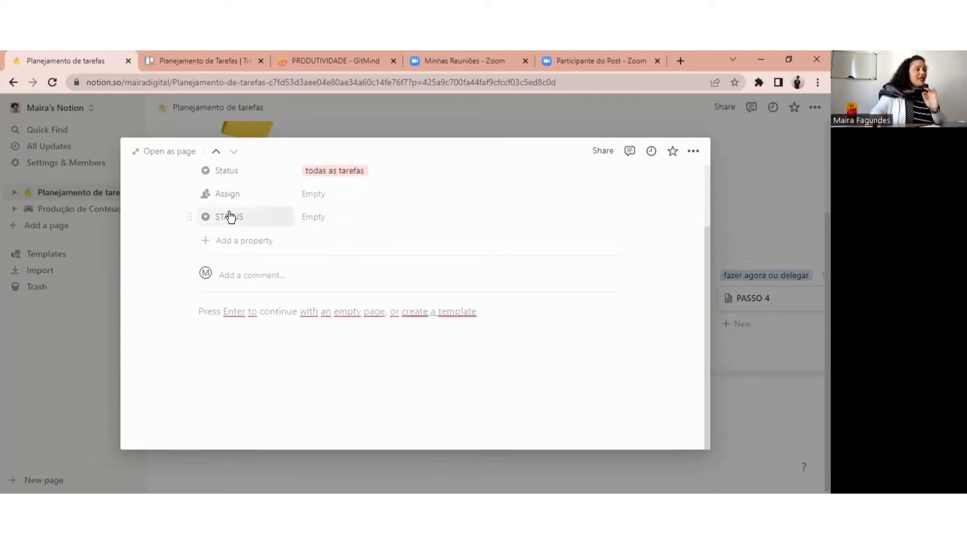
{"action": "left_click", "coordinate": [321, 218]}
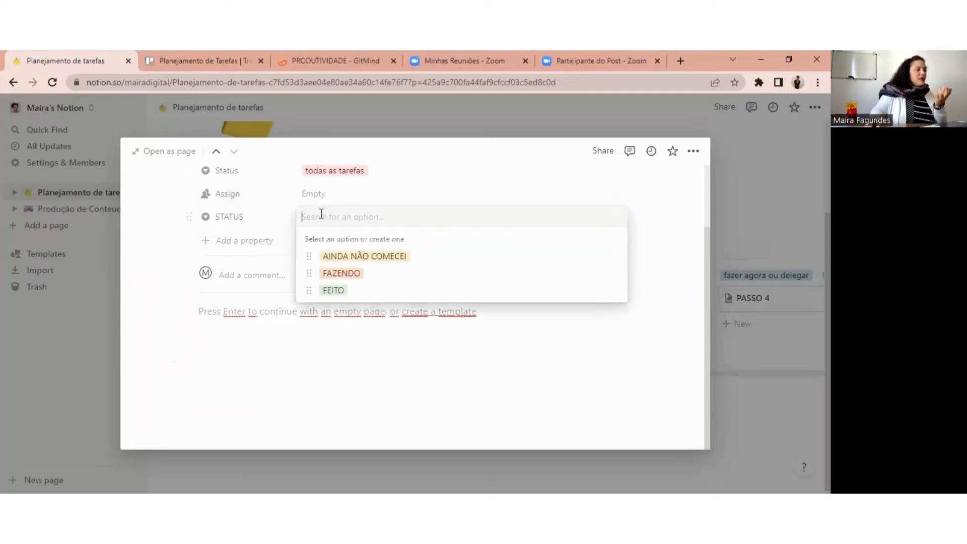
{"action": "left_click", "coordinate": [350, 257]}
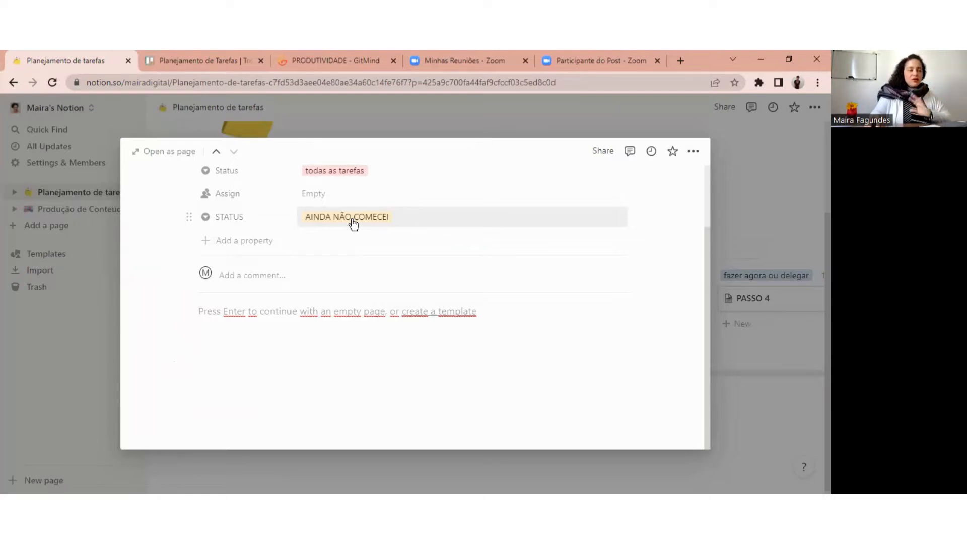
Step: Change the STATUS of "tarefa x" to FAZENDO and close the card
{"action": "left_click", "coordinate": [370, 224]}
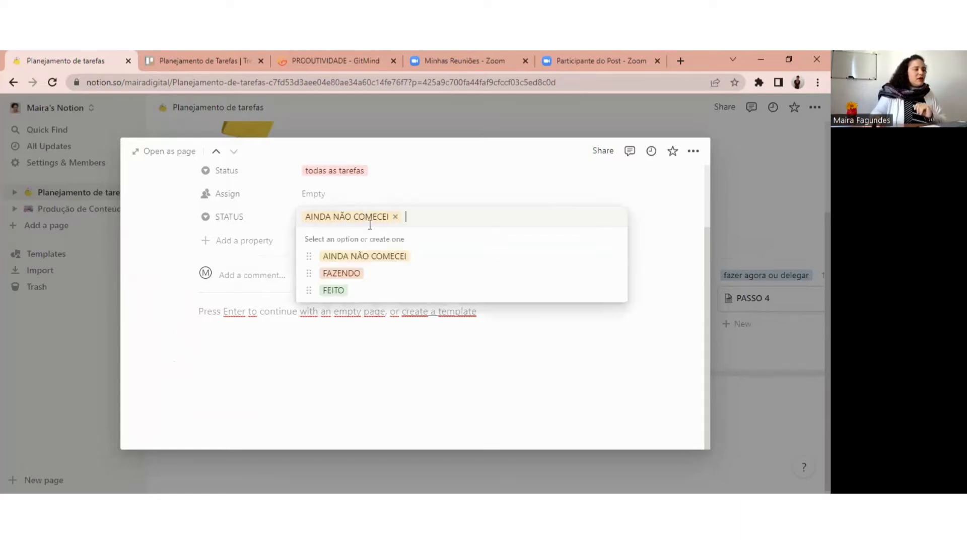
{"action": "left_click", "coordinate": [343, 275]}
{"action": "key", "text": "Escape"}
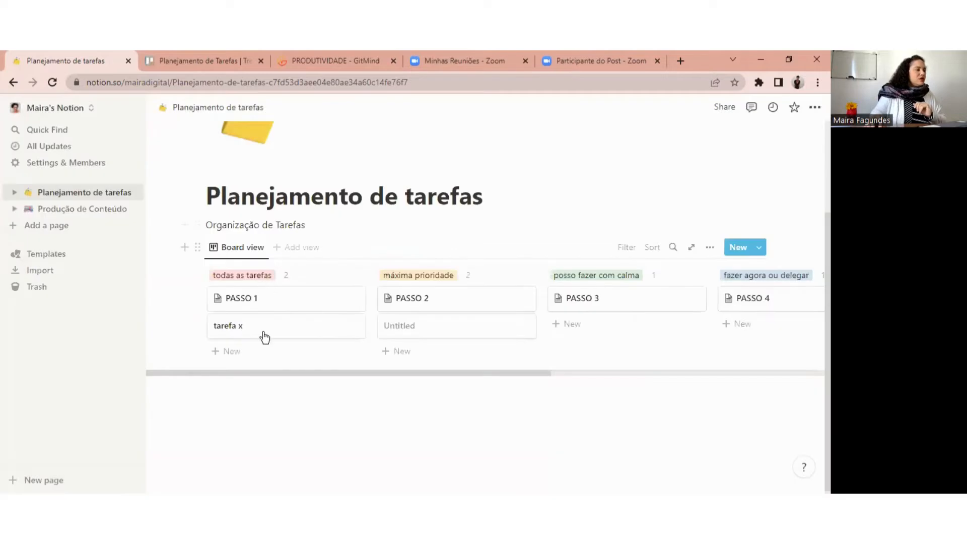
Step: Add the Heading 1 "titulo qualquer" to the body of "tarefa x", with the text "ecsrever sobre essa tarefa" below it
{"action": "left_click", "coordinate": [266, 331]}
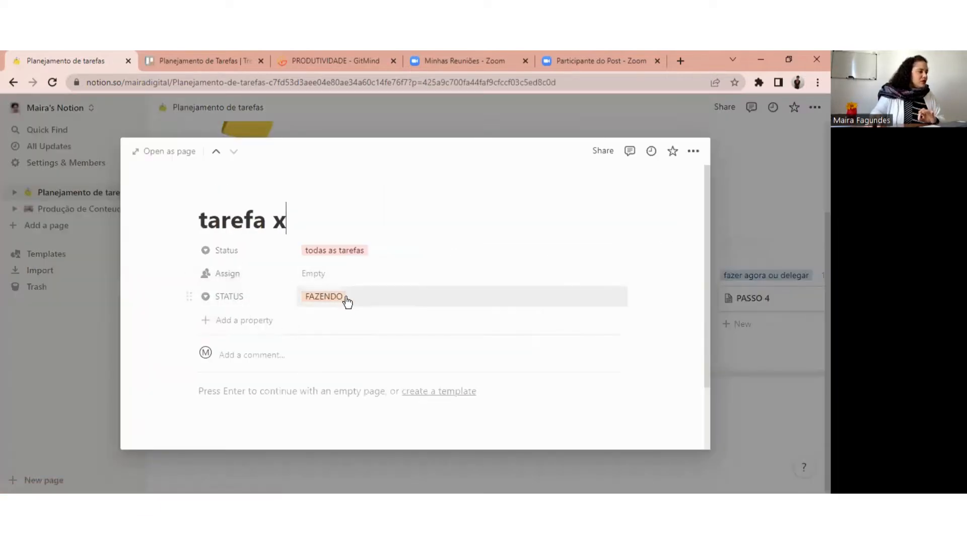
{"action": "scroll", "coordinate": [348, 301], "scroll_direction": "down", "scroll_amount": 2}
{"action": "left_click", "coordinate": [248, 313]}
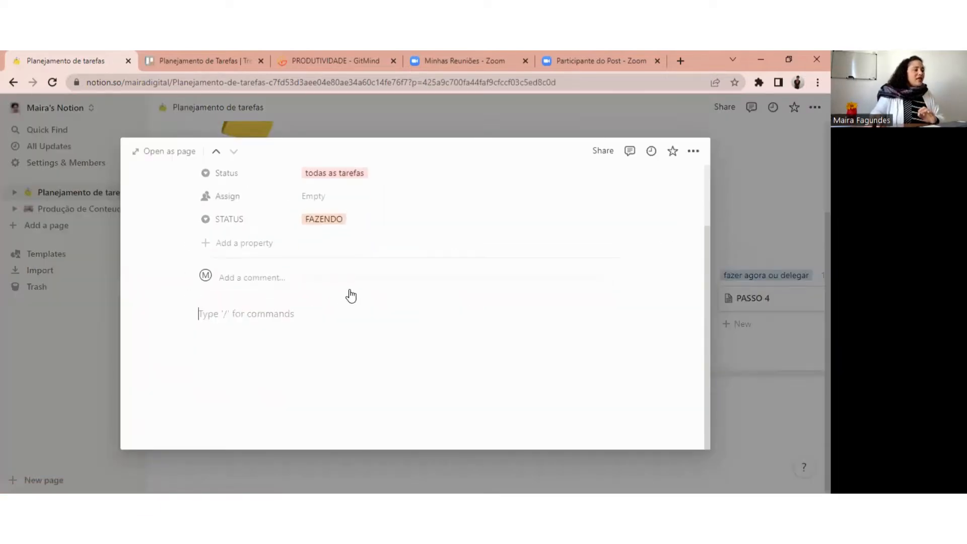
{"action": "type", "text": "/"}
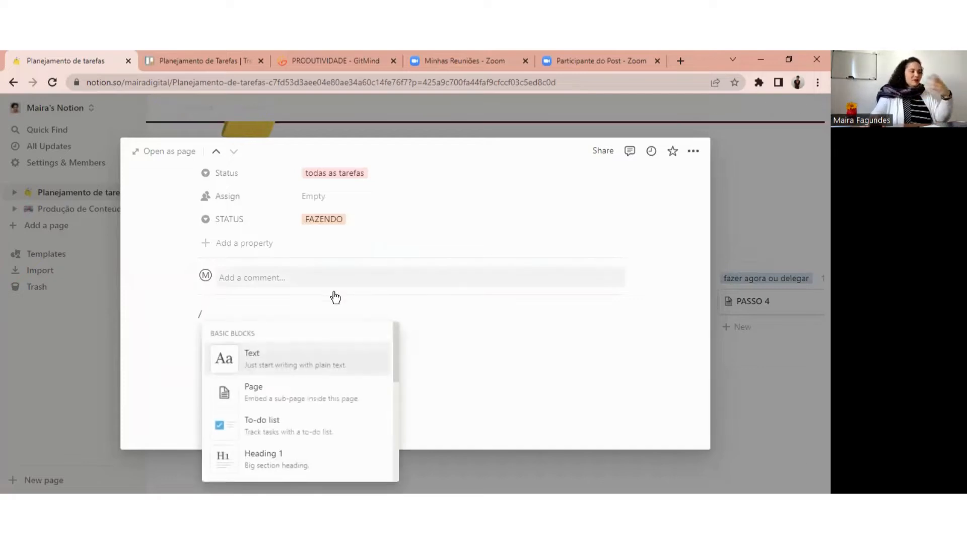
{"action": "left_click", "coordinate": [278, 463]}
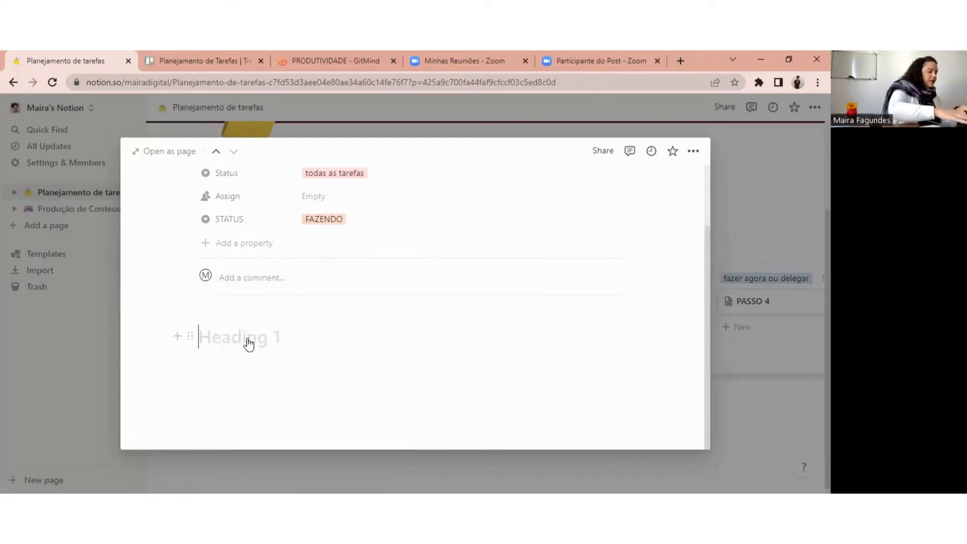
{"action": "type", "text": "t"}
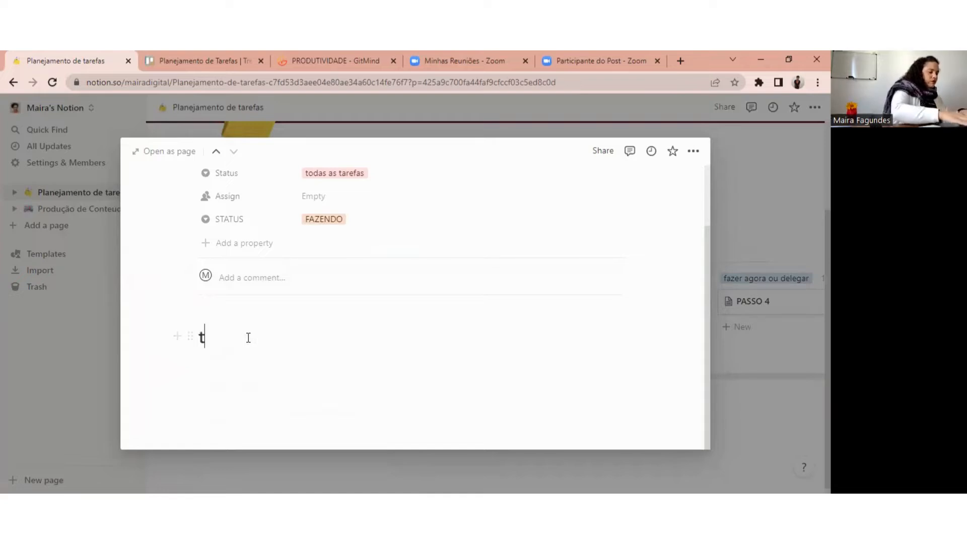
{"action": "type", "text": "itulo qualquer"}
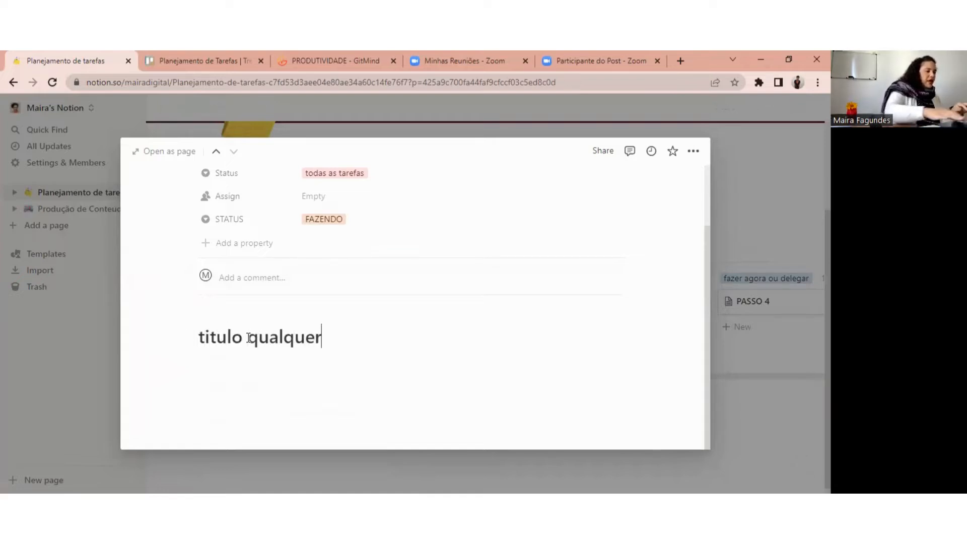
{"action": "key", "text": "Return"}
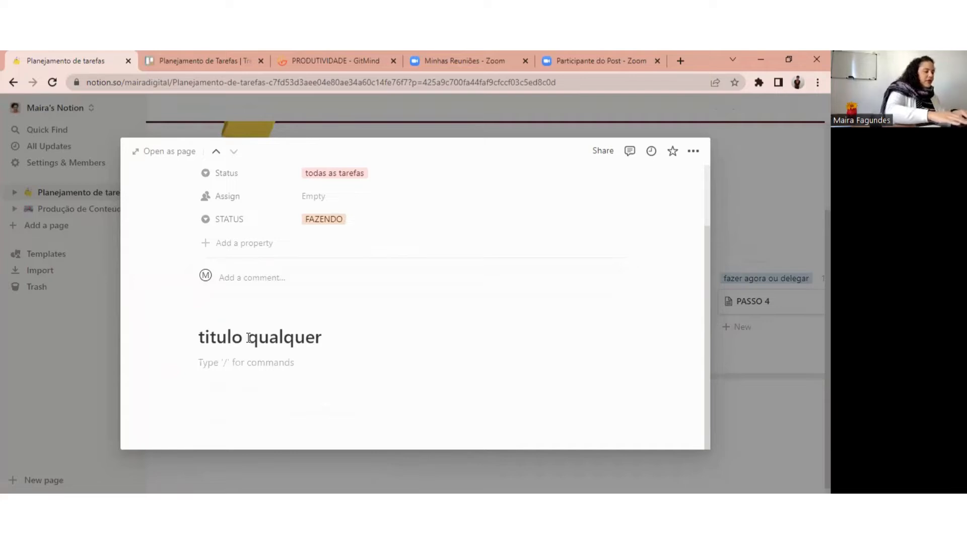
{"action": "type", "text": "ecsrever sobre essa tarefa"}
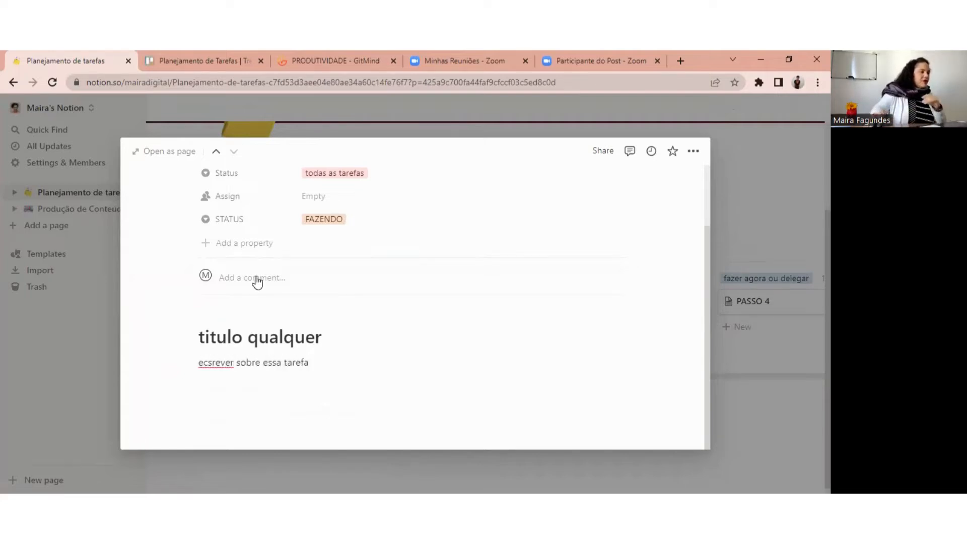
Step: Add a new property of type Date to the "tarefa x" card, keeping its default name
{"action": "scroll", "coordinate": [277, 262], "scroll_direction": "up", "scroll_amount": 2}
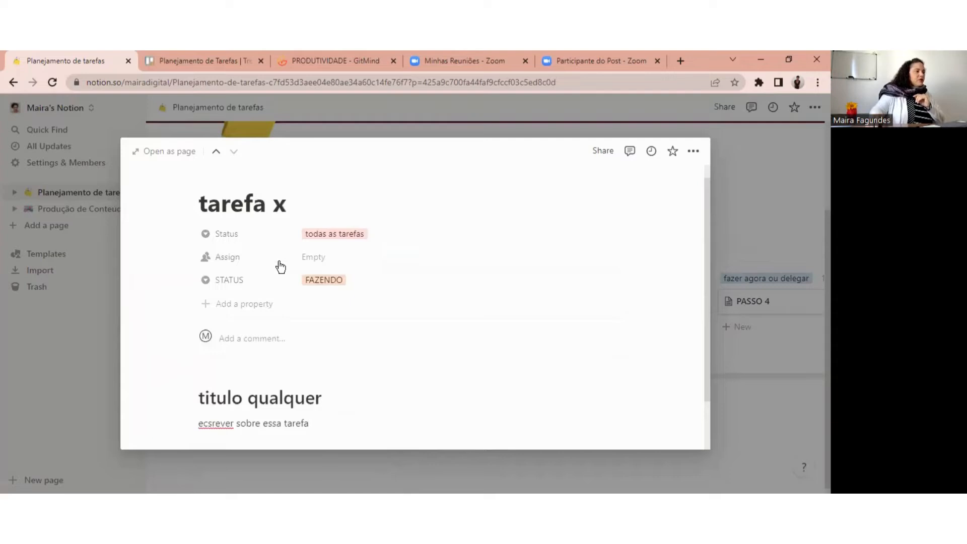
{"action": "left_click", "coordinate": [211, 306]}
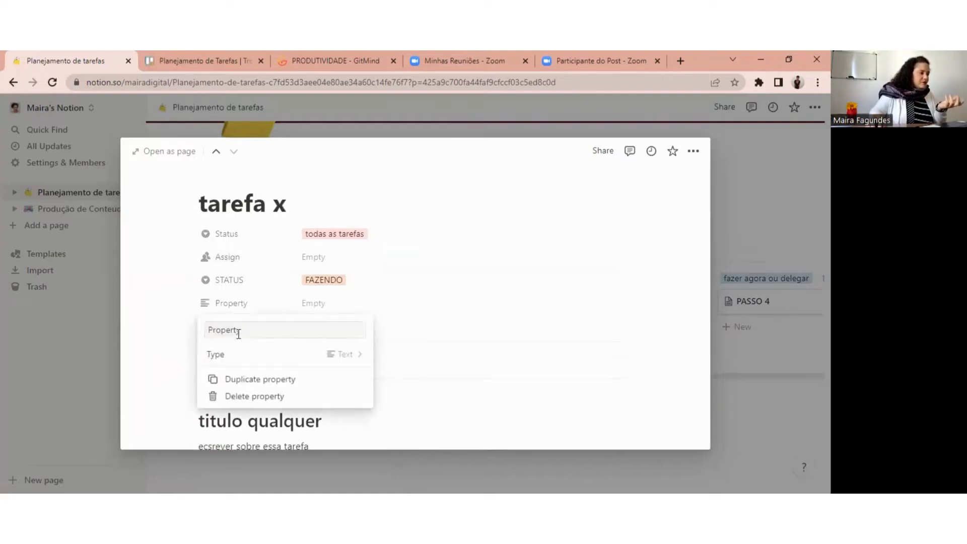
{"action": "left_click", "coordinate": [261, 353]}
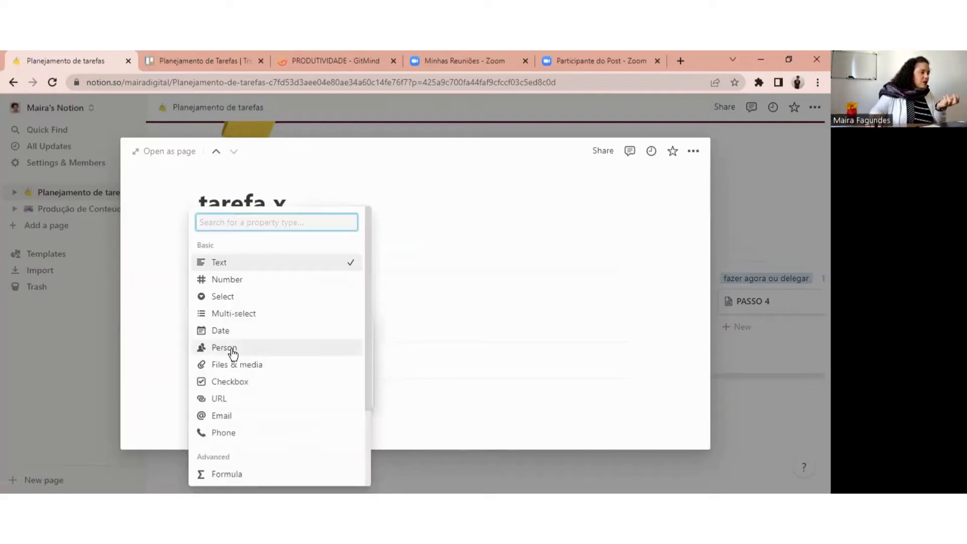
{"action": "left_click", "coordinate": [224, 333]}
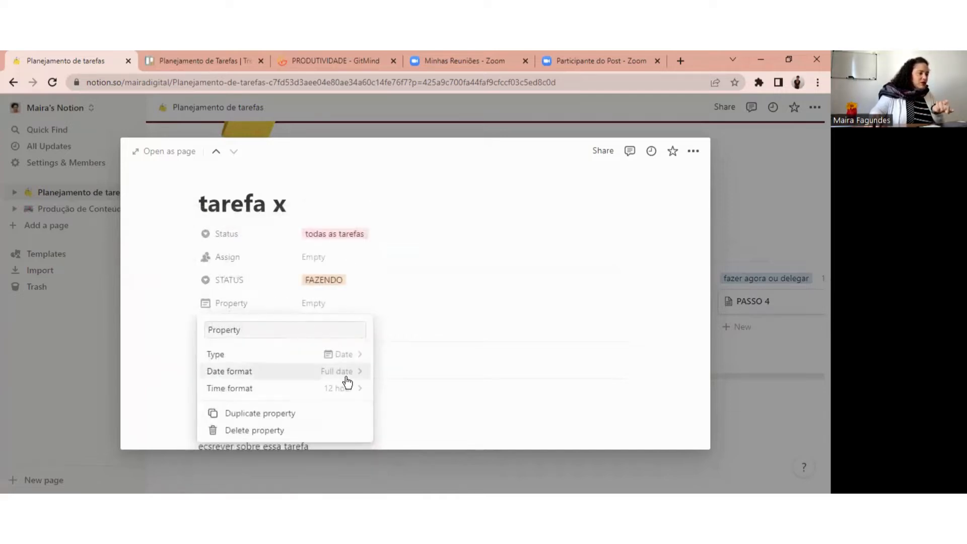
{"action": "left_click", "coordinate": [353, 355]}
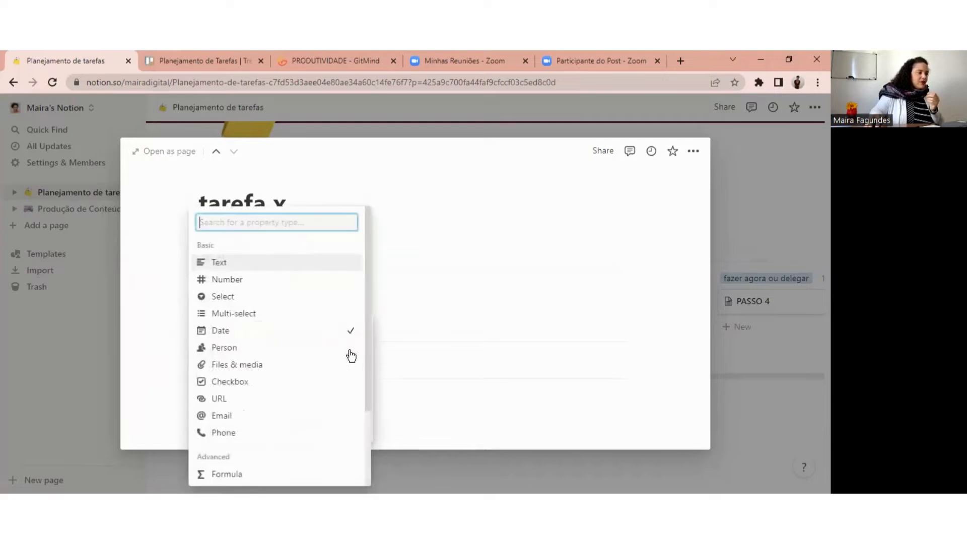
{"action": "left_click", "coordinate": [241, 334]}
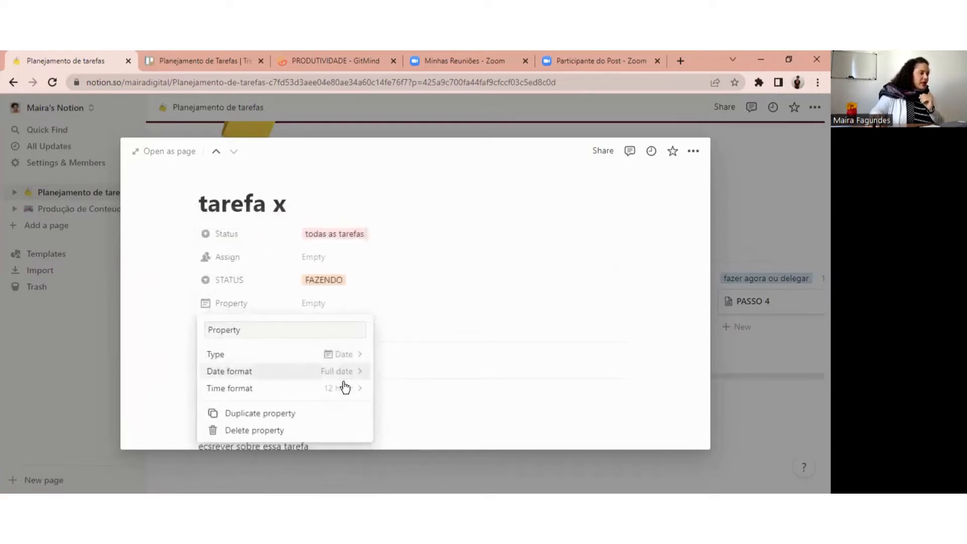
{"action": "left_click", "coordinate": [236, 311]}
{"action": "left_click", "coordinate": [237, 311]}
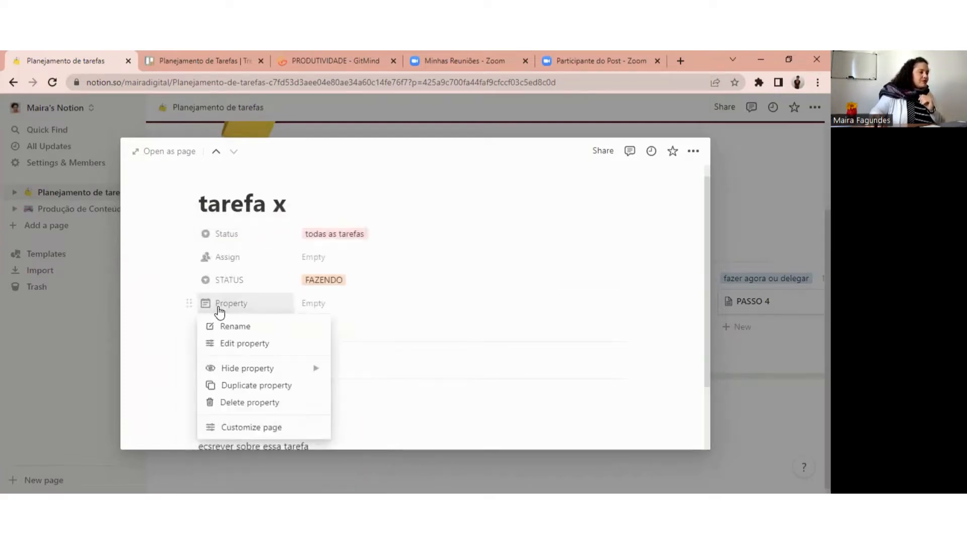
{"action": "left_click", "coordinate": [367, 307]}
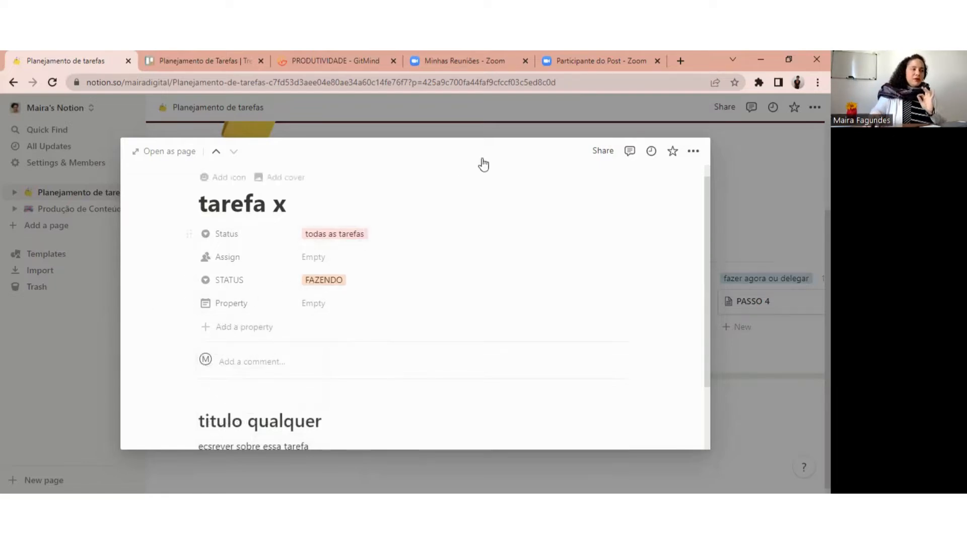
Step: Close "tarefa x" and move it to "máxima prioridade", directly below "PASSO 2"
{"action": "left_click", "coordinate": [530, 115]}
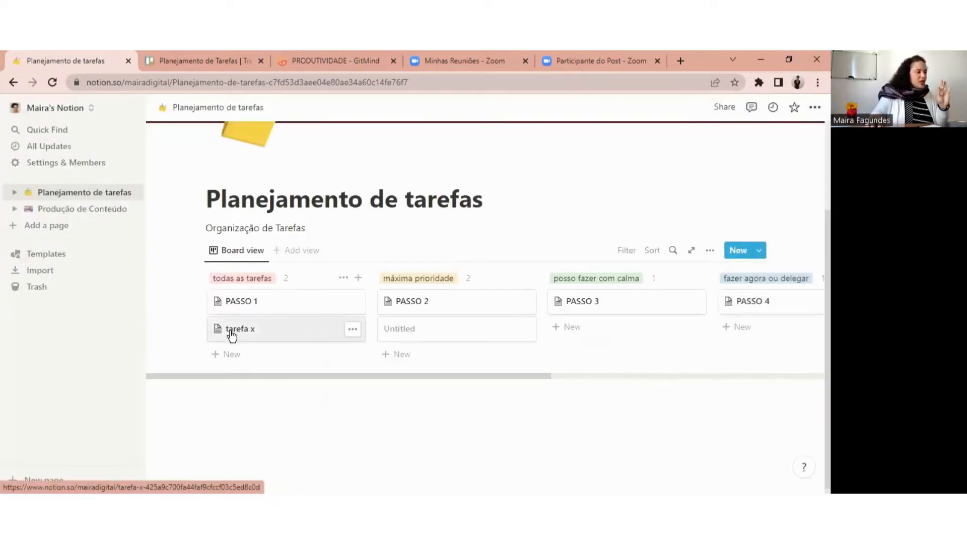
{"action": "left_click_drag", "start_coordinate": [250, 339], "coordinate": [416, 347]}
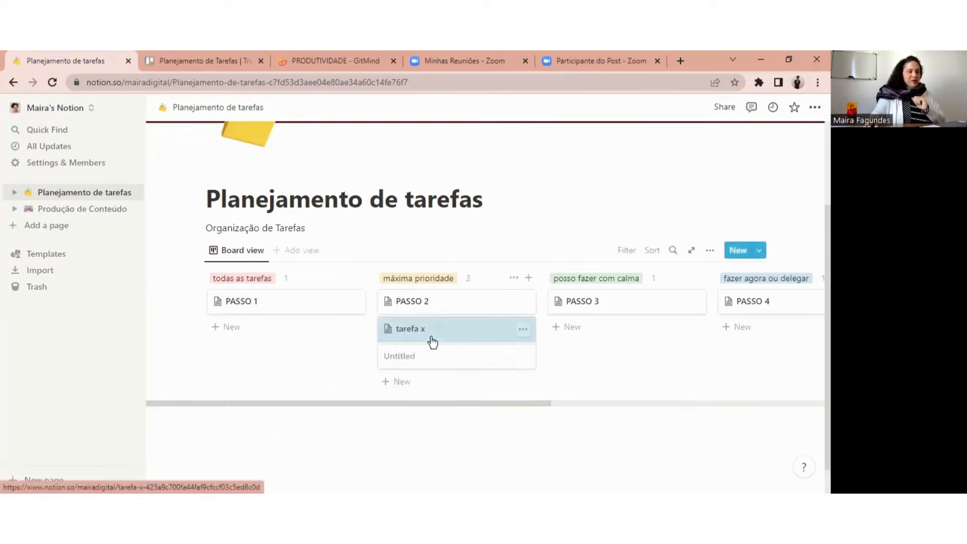
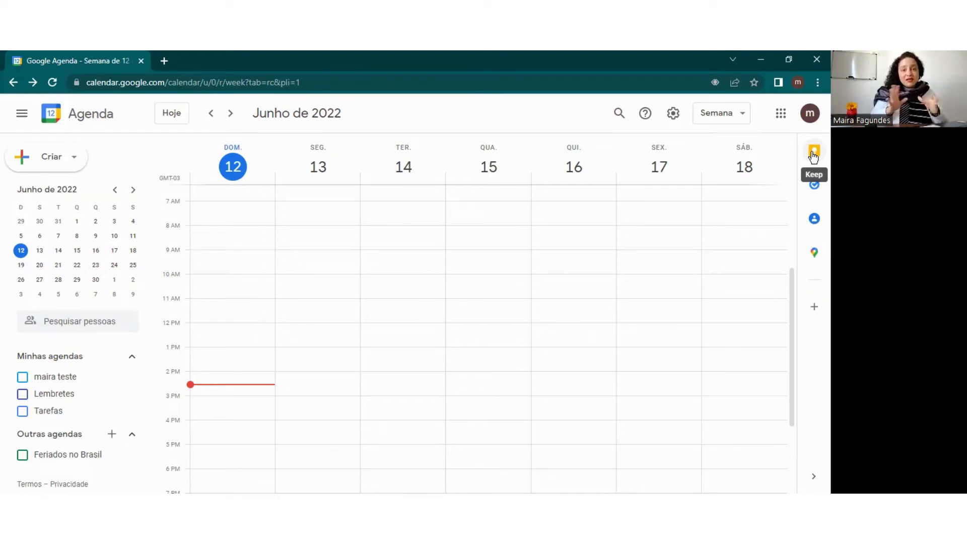
Step: In Google Agenda, start a new Keep note beside the calendar, and open Keep in a separate browser tab before returning
{"action": "left_click", "coordinate": [814, 152]}
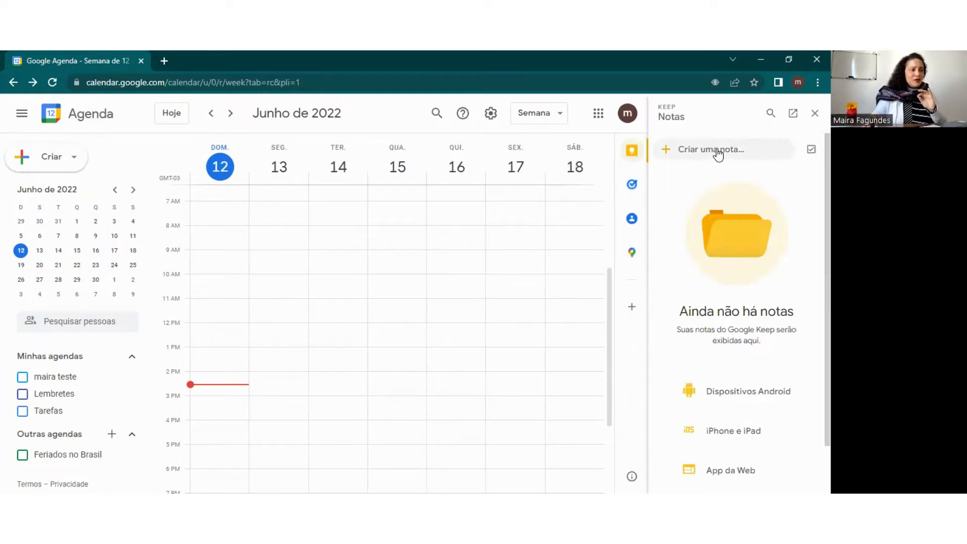
{"action": "left_click", "coordinate": [715, 151]}
{"action": "left_click", "coordinate": [796, 149]}
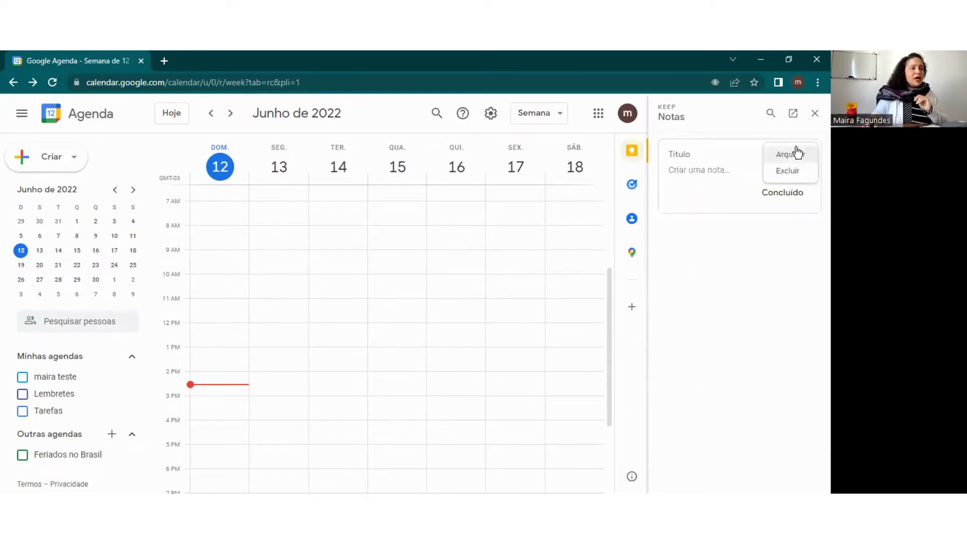
{"action": "left_click", "coordinate": [793, 113]}
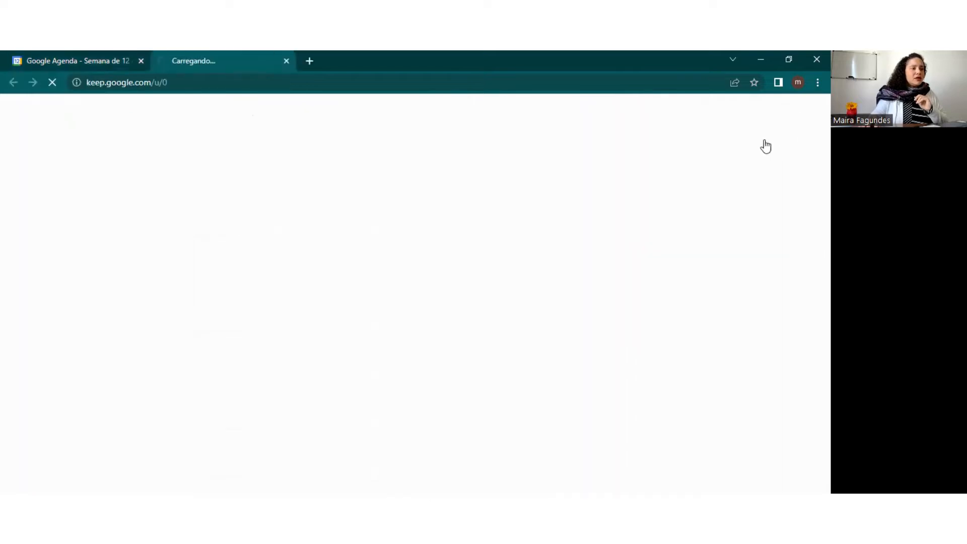
{"action": "left_click", "coordinate": [134, 64]}
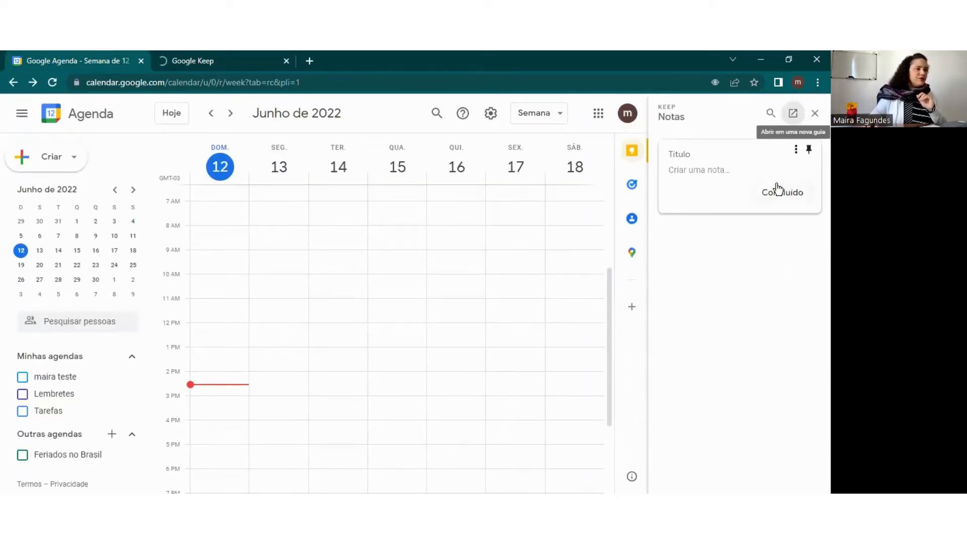
Step: Title the new Keep note "todas as tarefas"
{"action": "left_click", "coordinate": [796, 151]}
{"action": "left_click", "coordinate": [726, 152]}
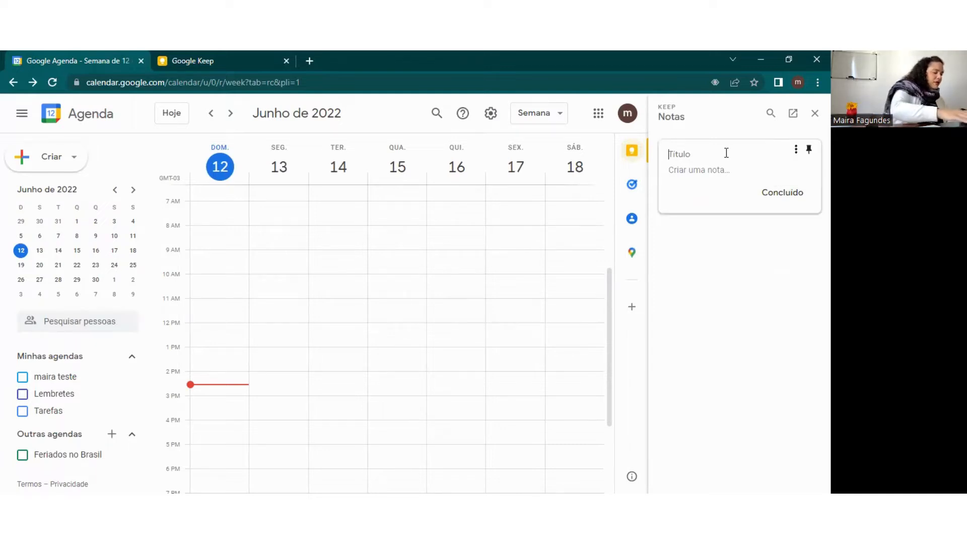
{"action": "type", "text": "todas as atref"}
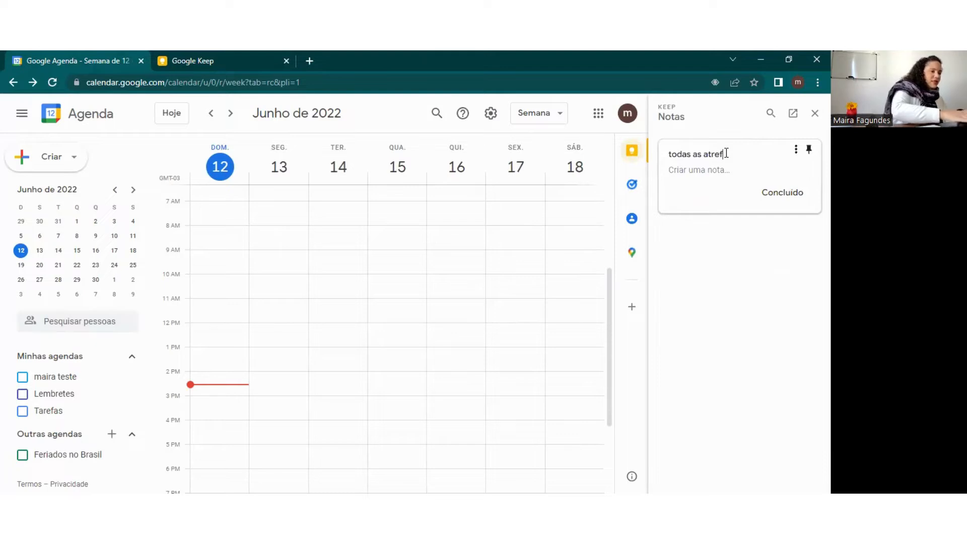
{"action": "key", "text": "BackSpace"}
{"action": "key", "text": "BackSpace"}
{"action": "key", "text": "BackSpace"}
{"action": "key", "text": "BackSpace"}
{"action": "key", "text": "BackSpace"}
{"action": "type", "text": "t"}
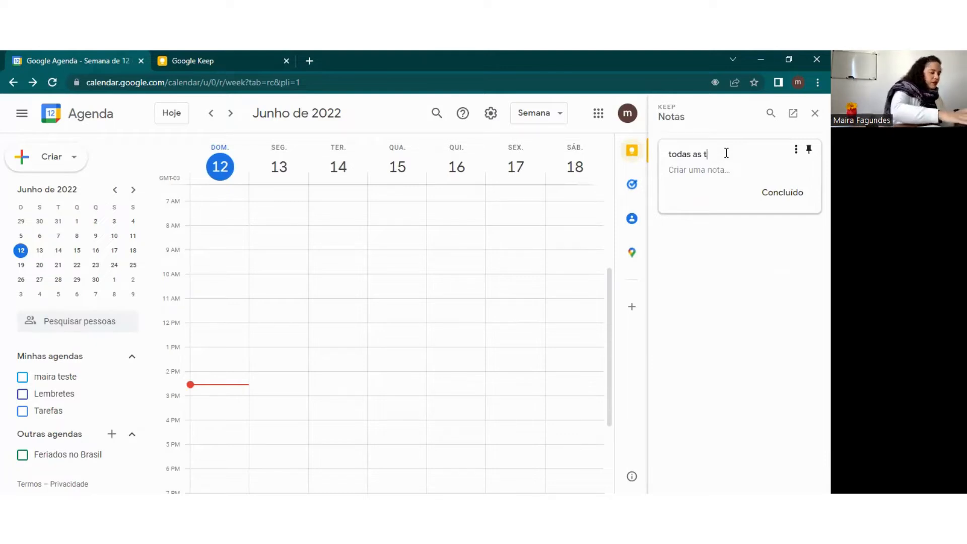
{"action": "type", "text": "arefas"}
{"action": "key", "text": "Return"}
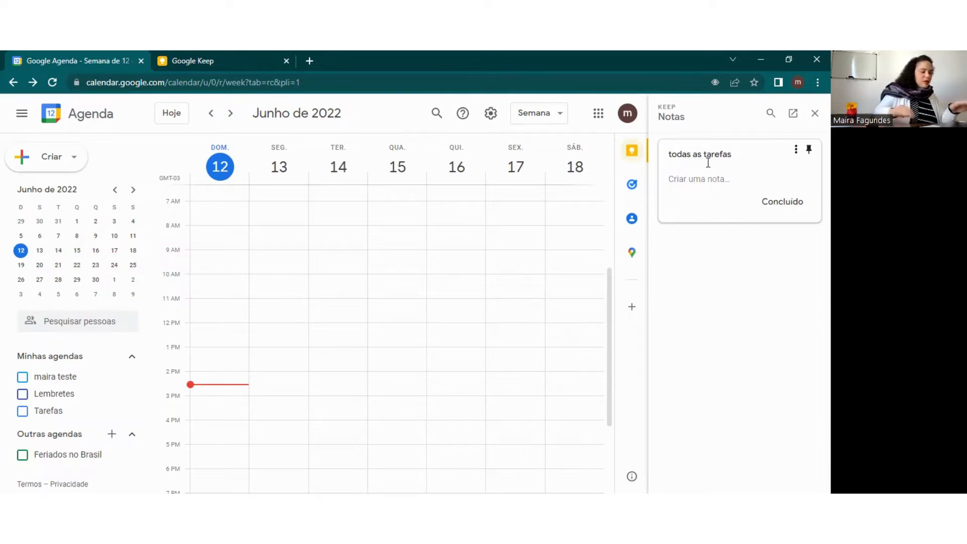
Step: Write "post x" and "criar tal coisa" on separate lines in the body of "todas as tarefas" and finish the note
{"action": "type", "text": "poista x"}
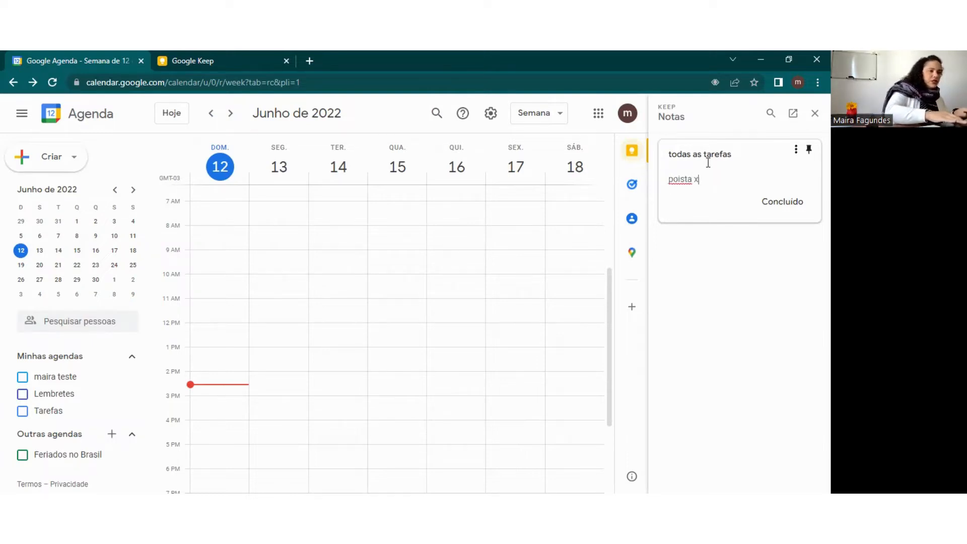
{"action": "key", "text": "Return"}
{"action": "key", "text": "BackSpace"}
{"action": "key", "text": "BackSpace"}
{"action": "key", "text": "BackSpace"}
{"action": "key", "text": "BackSpace"}
{"action": "key", "text": "BackSpace"}
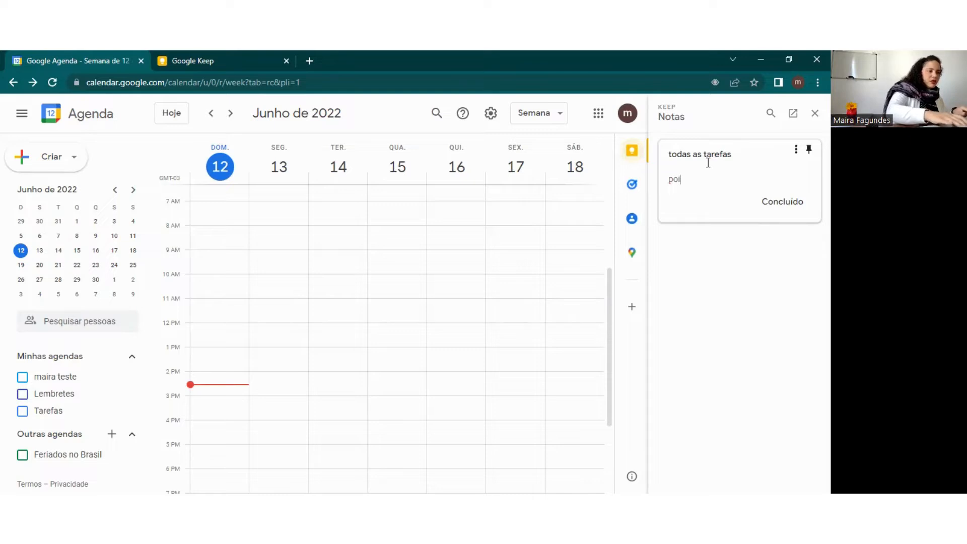
{"action": "key", "text": "BackSpace"}
{"action": "type", "text": "st x"}
{"action": "key", "text": "Return"}
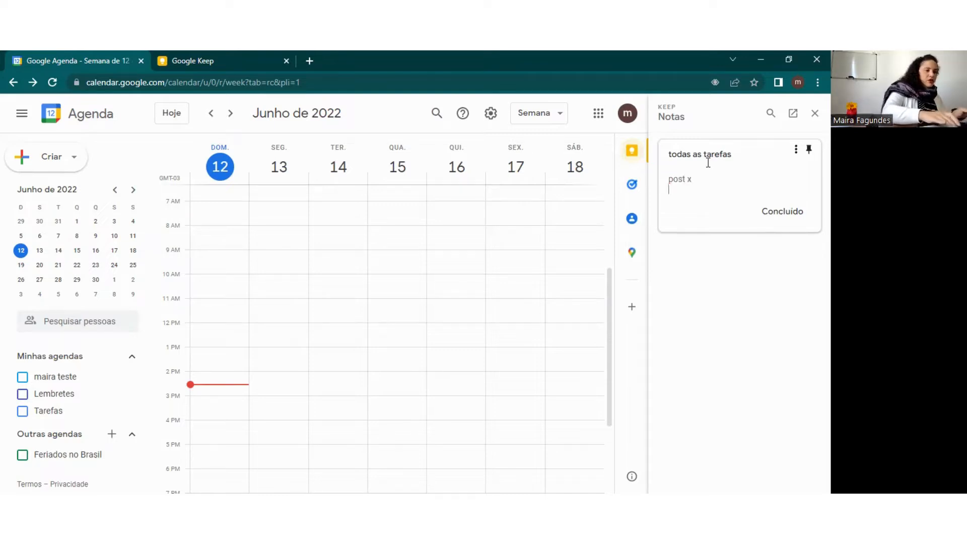
{"action": "type", "text": "criar t"}
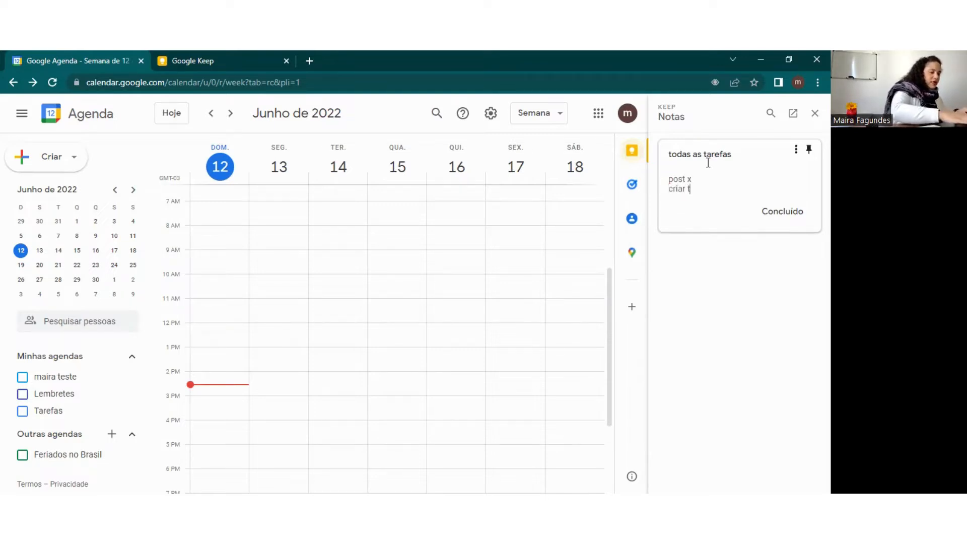
{"action": "type", "text": "al coisa"}
{"action": "key", "text": "Return"}
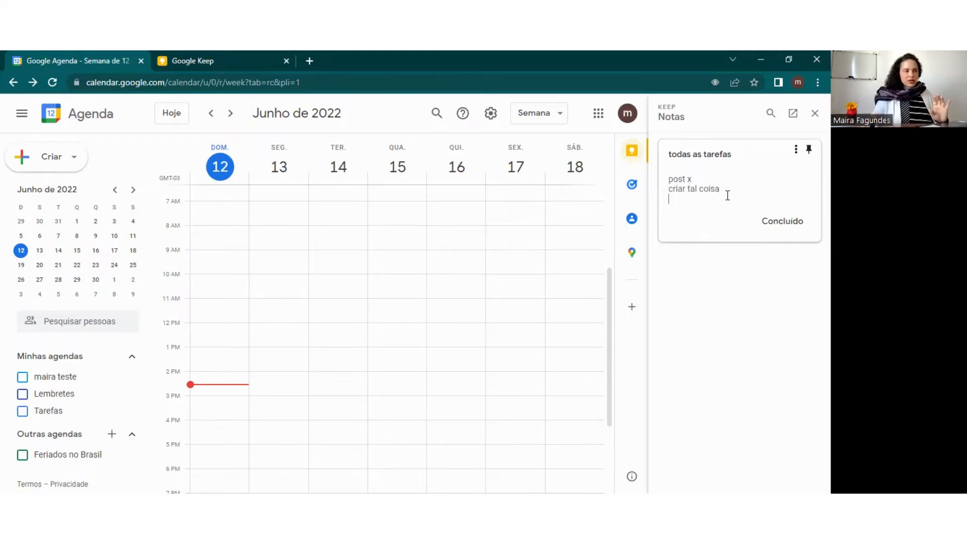
{"action": "left_click", "coordinate": [780, 222]}
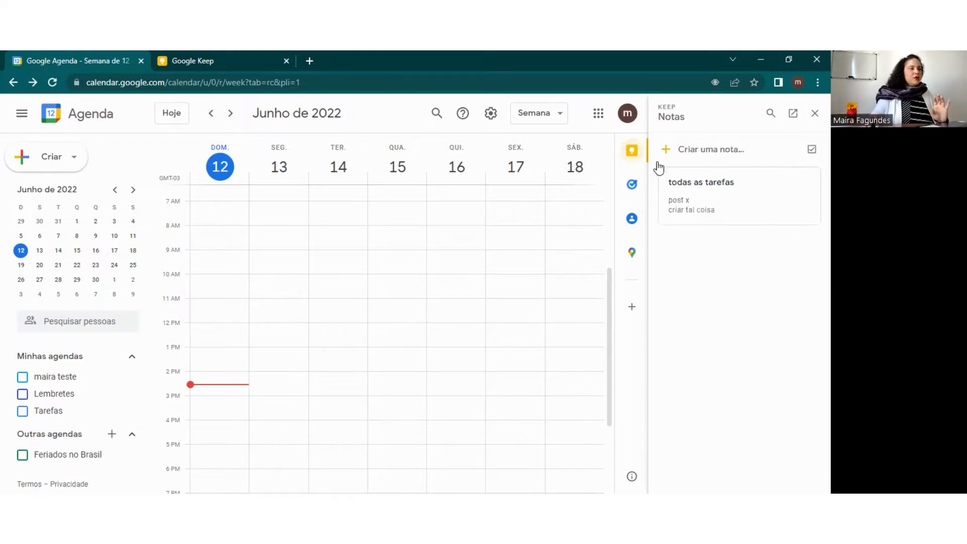
Step: Start a new Keep checklist titled "tarefas" with "post x" as its first item
{"action": "left_click", "coordinate": [811, 149]}
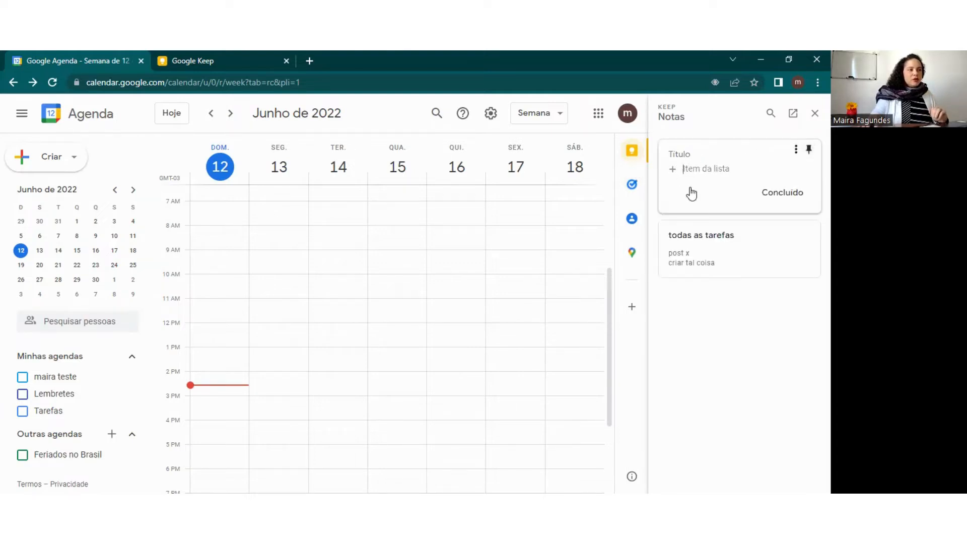
{"action": "left_click", "coordinate": [677, 154]}
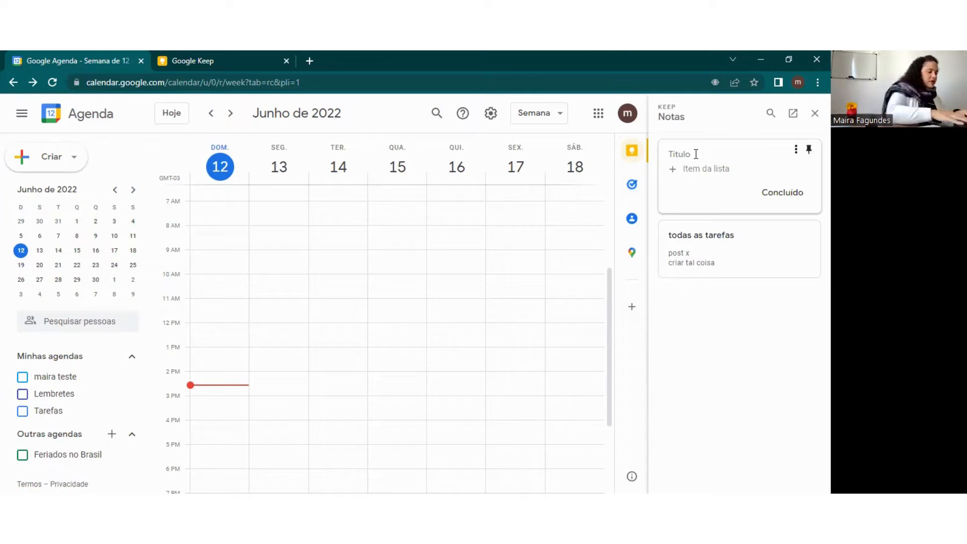
{"action": "type", "text": "tarefas"}
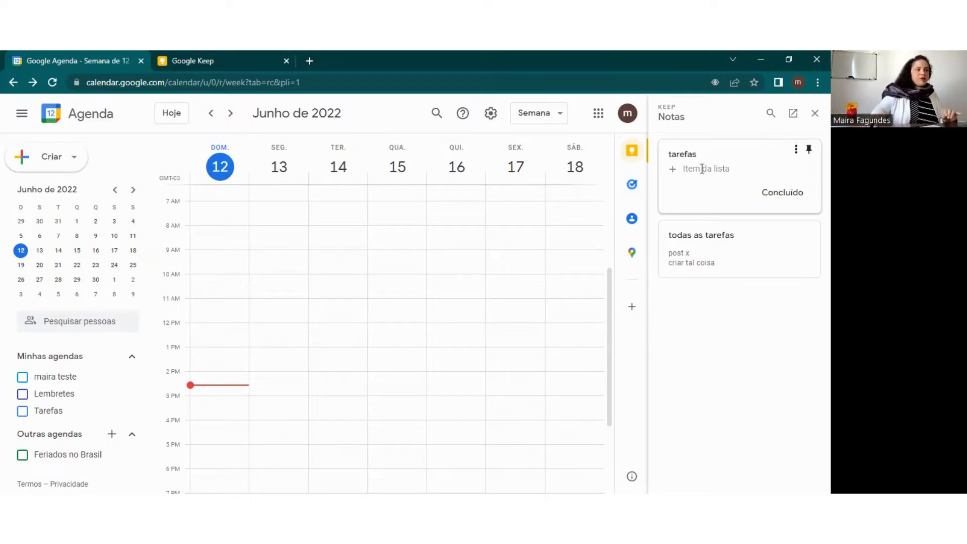
{"action": "left_click", "coordinate": [702, 170]}
{"action": "type", "text": "psta"}
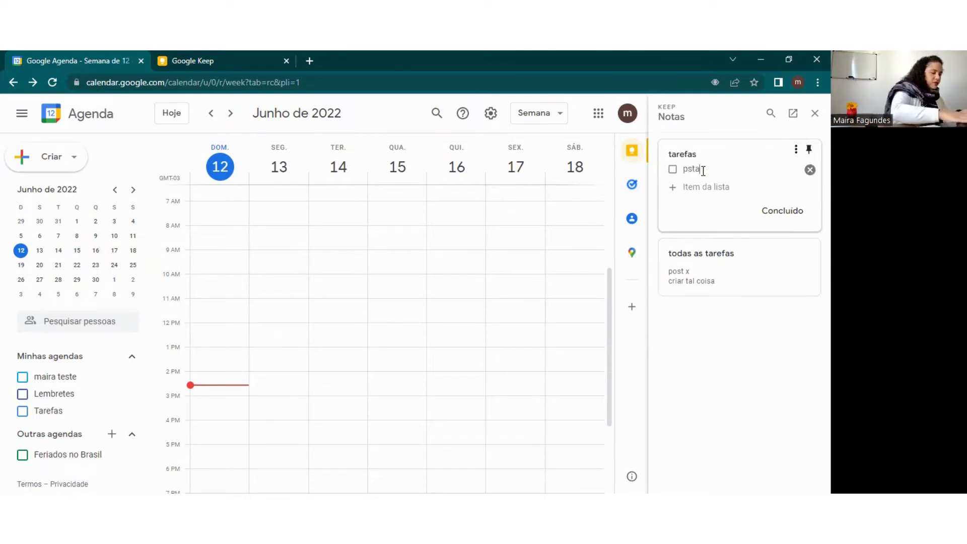
{"action": "key", "text": "BackSpace"}
{"action": "key", "text": "BackSpace"}
{"action": "key", "text": "BackSpace"}
{"action": "type", "text": "ost"}
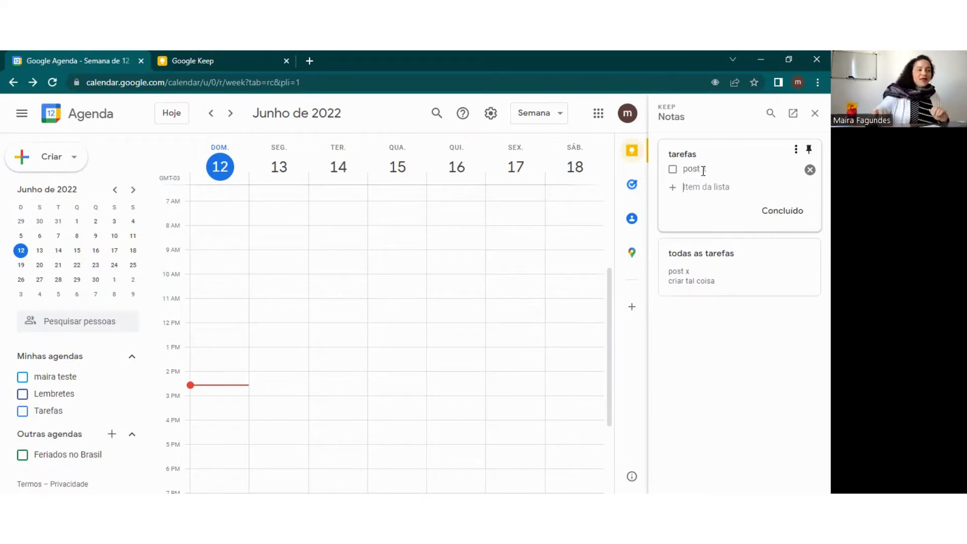
Step: Add "criar tal coisa" as the second item of the "tarefas" checklist and finish the note
{"action": "type", "text": "criar"}
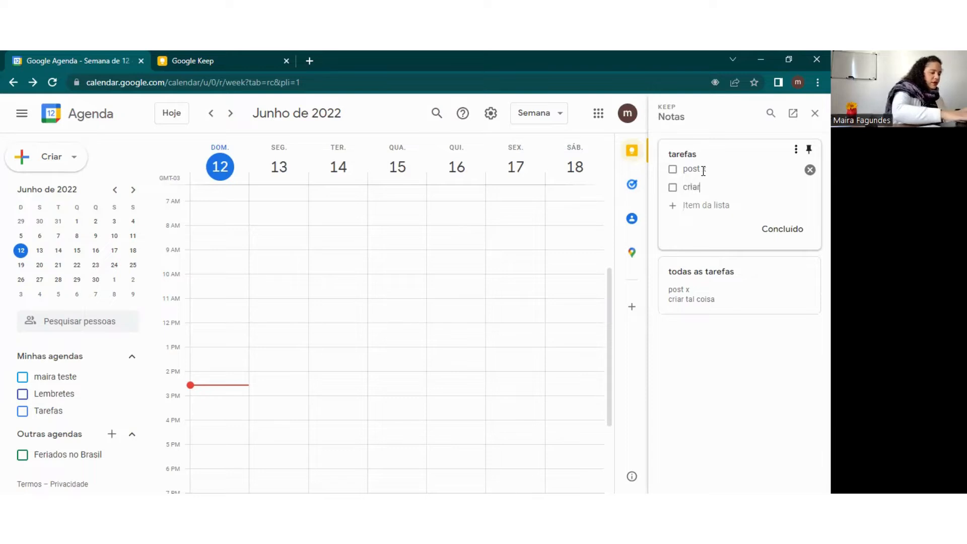
{"action": "type", "text": " atl q"}
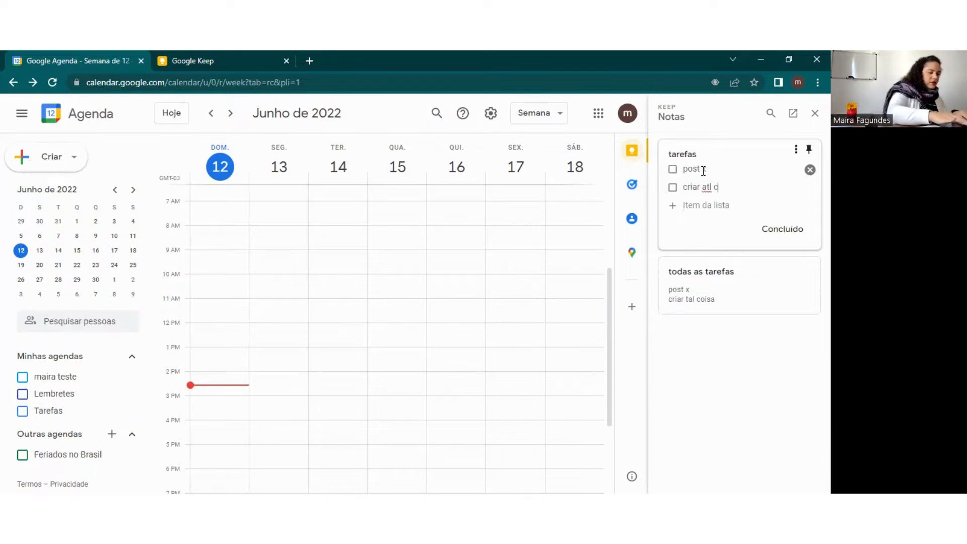
{"action": "key", "text": "BackSpace"}
{"action": "key", "text": "BackSpace"}
{"action": "key", "text": "BackSpace"}
{"action": "key", "text": "BackSpace"}
{"action": "key", "text": "BackSpace"}
{"action": "type", "text": "ta"}
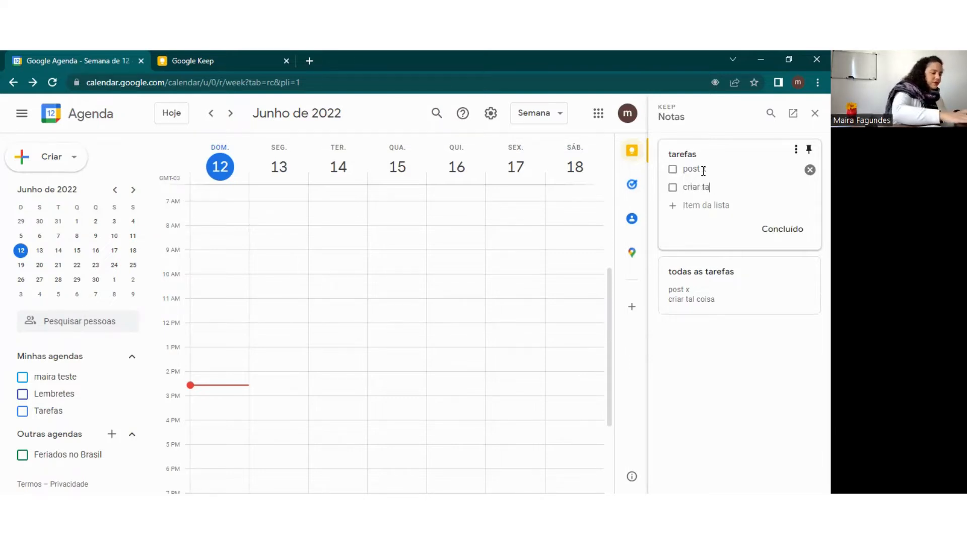
{"action": "type", "text": "l coisa"}
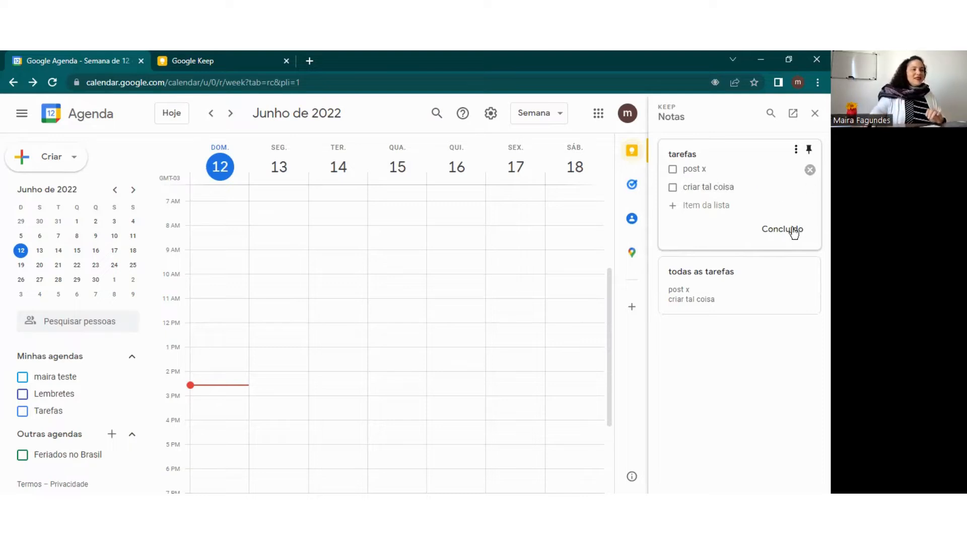
{"action": "left_click", "coordinate": [790, 229]}
Step: Mark "post x" as completed in the "tarefas" checklist and restore it to the open items
{"action": "left_click", "coordinate": [672, 199]}
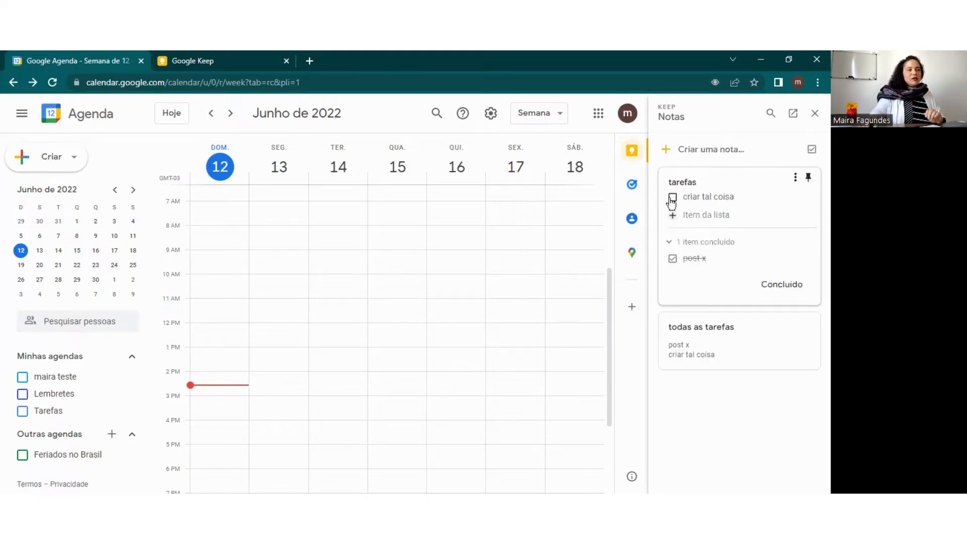
{"action": "left_click", "coordinate": [672, 259]}
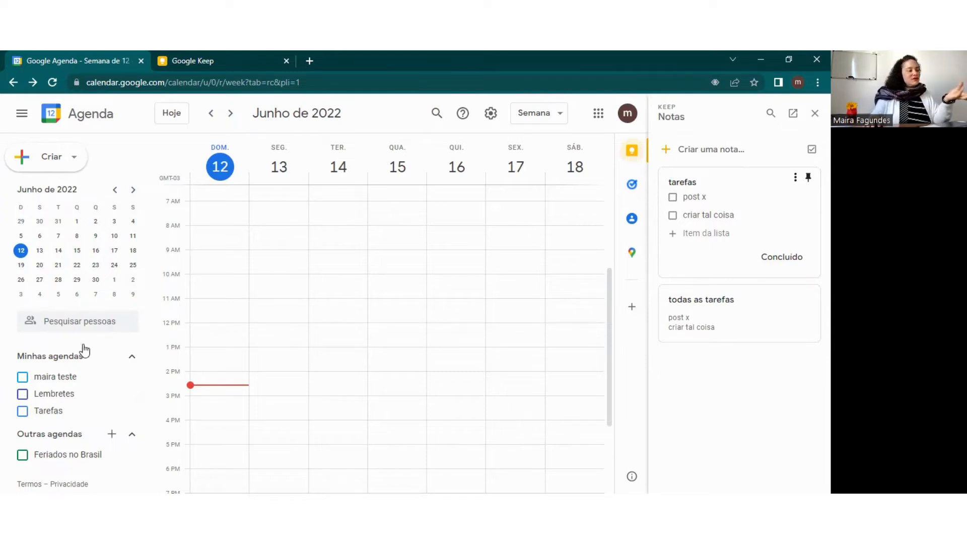
Step: Create a new calendar named "prioridade máxima", leaving the description empty and keeping the default time zone
{"action": "left_click", "coordinate": [112, 436]}
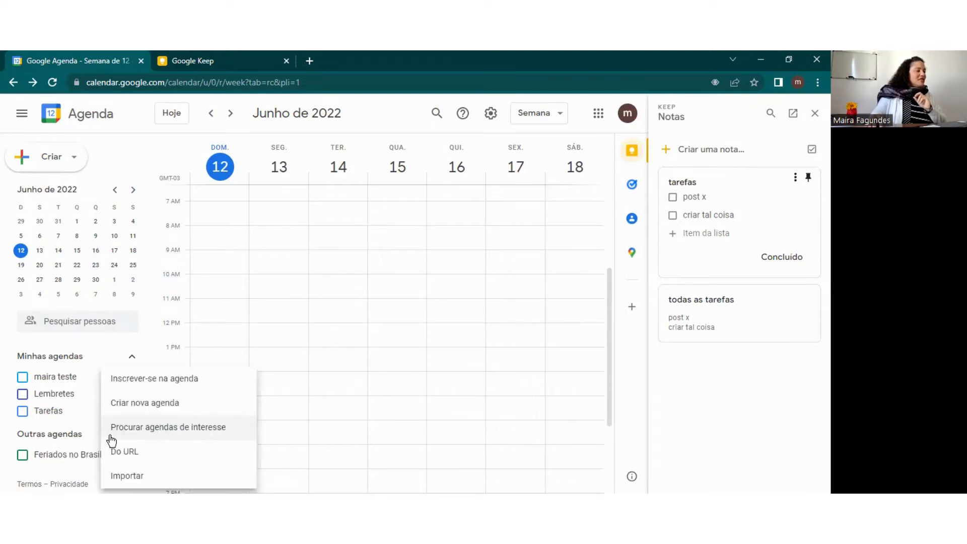
{"action": "left_click", "coordinate": [145, 403]}
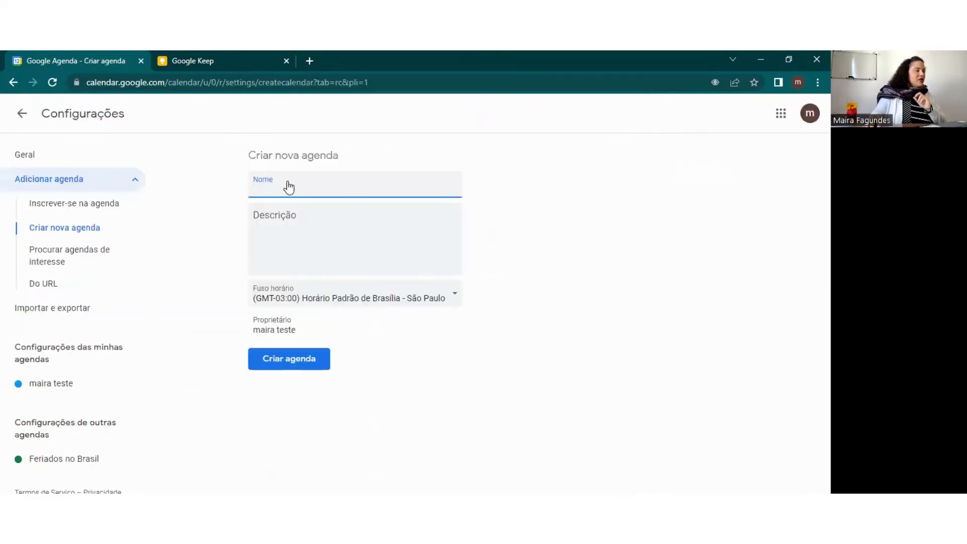
{"action": "type", "text": "priori"}
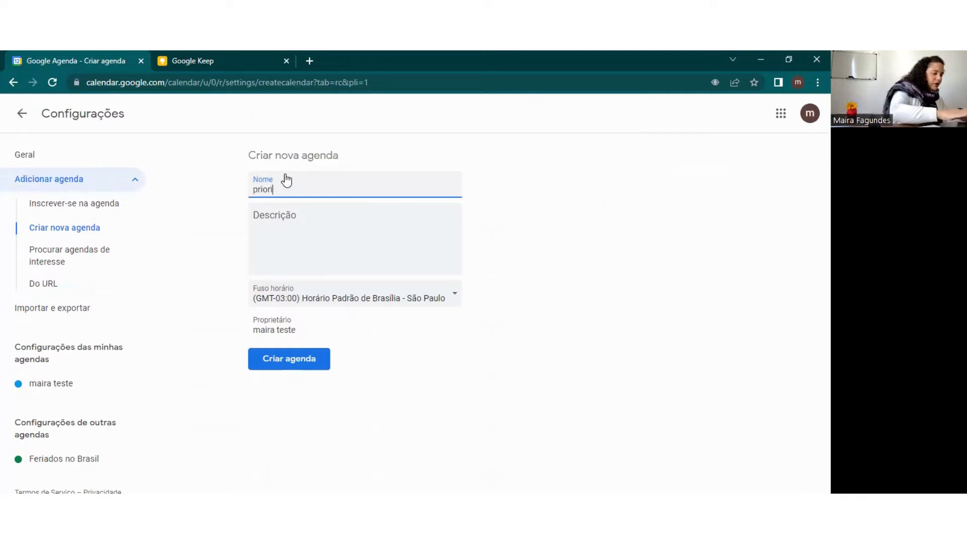
{"action": "type", "text": "dade mácx"}
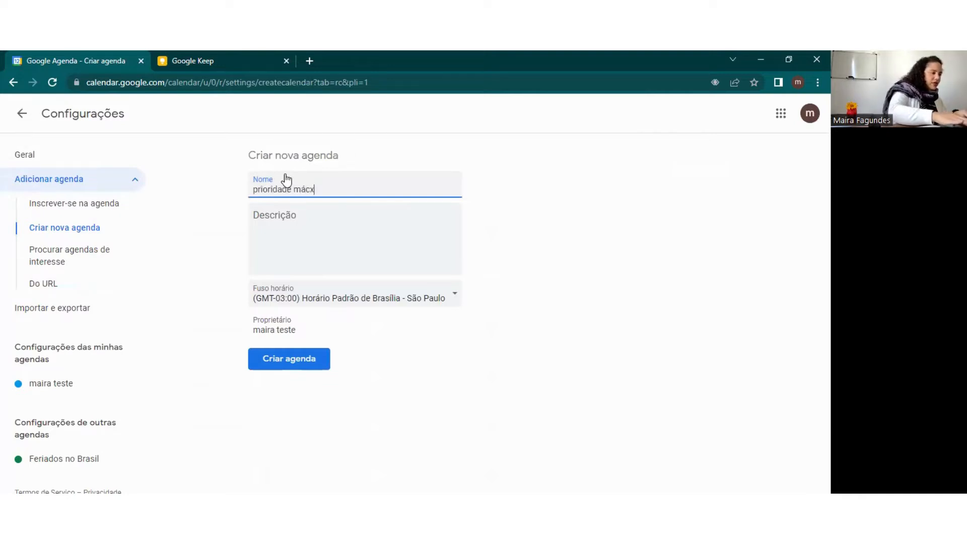
{"action": "key", "text": "BackSpace"}
{"action": "key", "text": "BackSpace"}
{"action": "type", "text": "xima"}
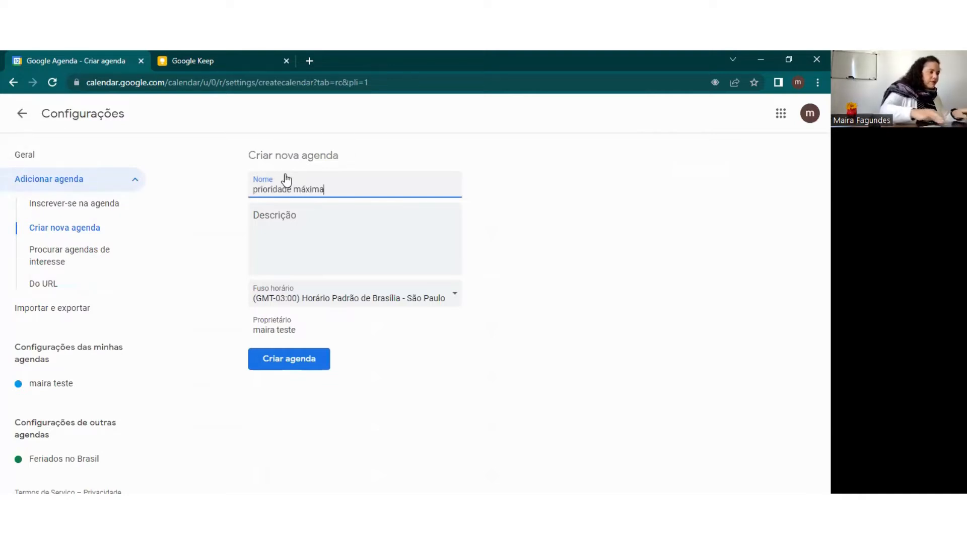
{"action": "left_click", "coordinate": [299, 362]}
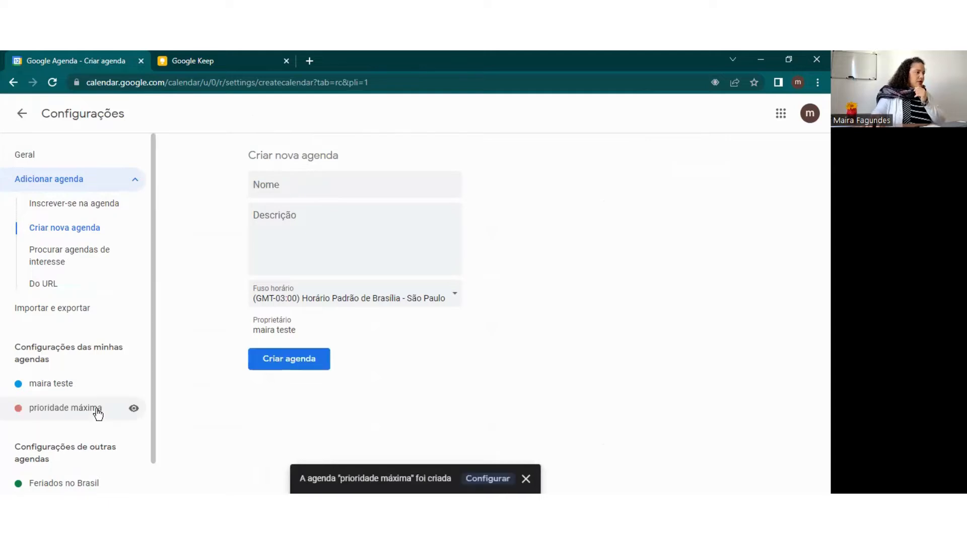
Step: Create another calendar named "preciso fazer mas tenho tempo" with the default settings
{"action": "left_click", "coordinate": [285, 183]}
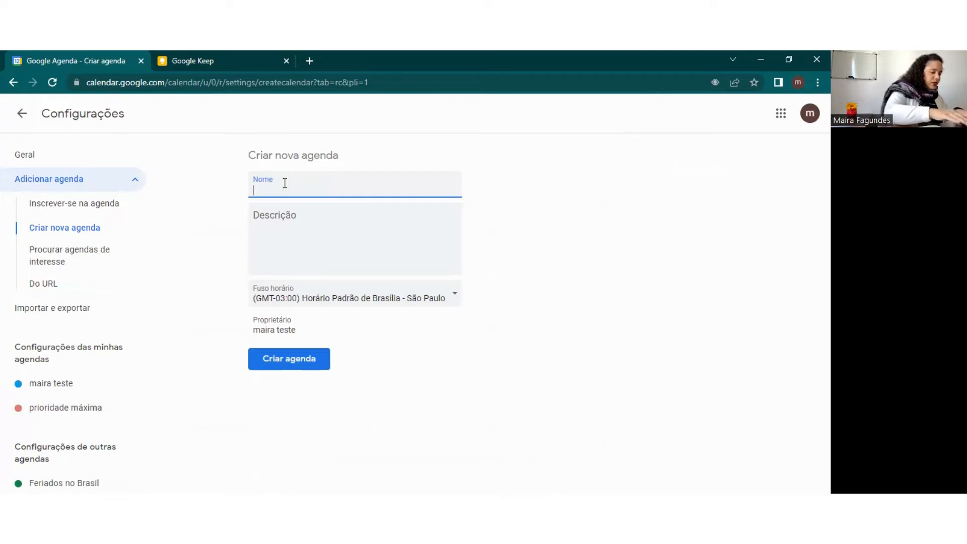
{"action": "type", "text": "preciso fazer"}
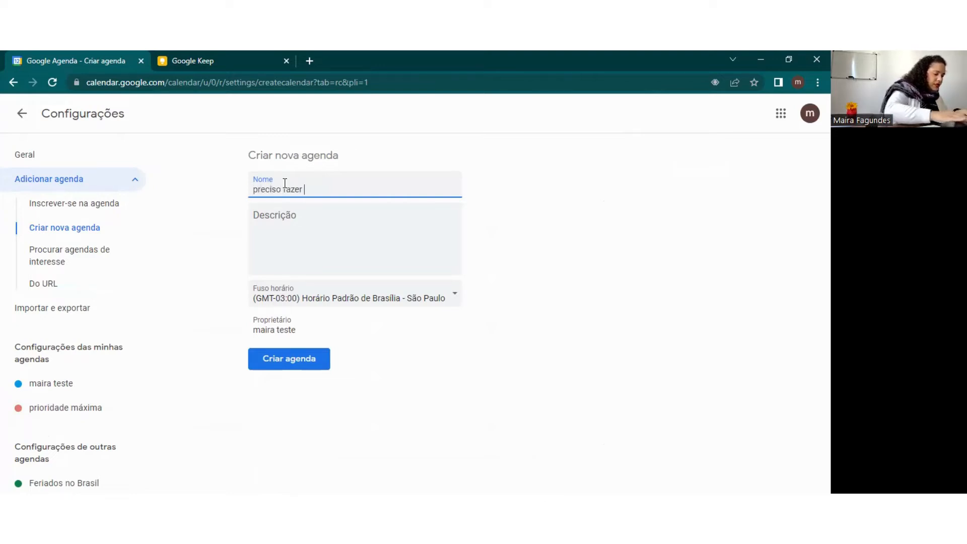
{"action": "type", "text": " mas tem"}
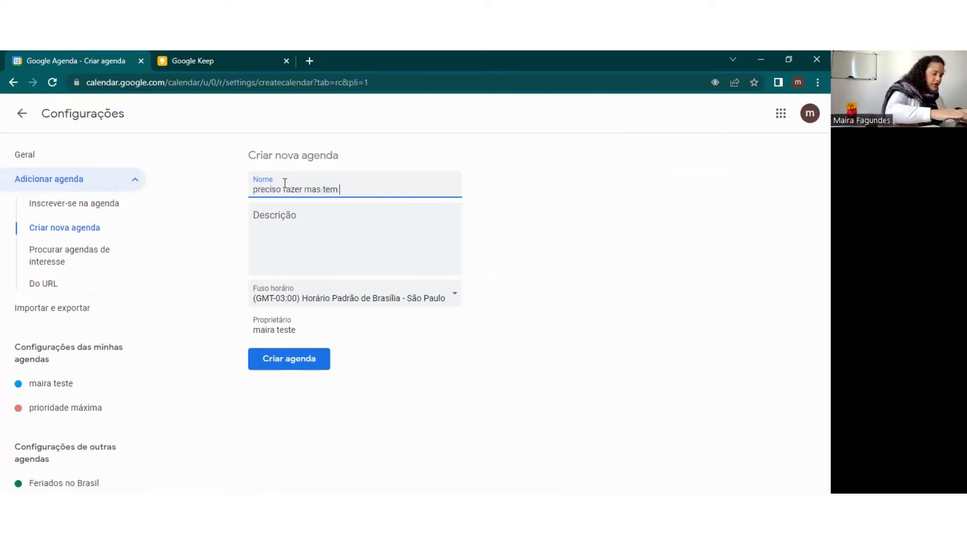
{"action": "type", "text": "ho tempo"}
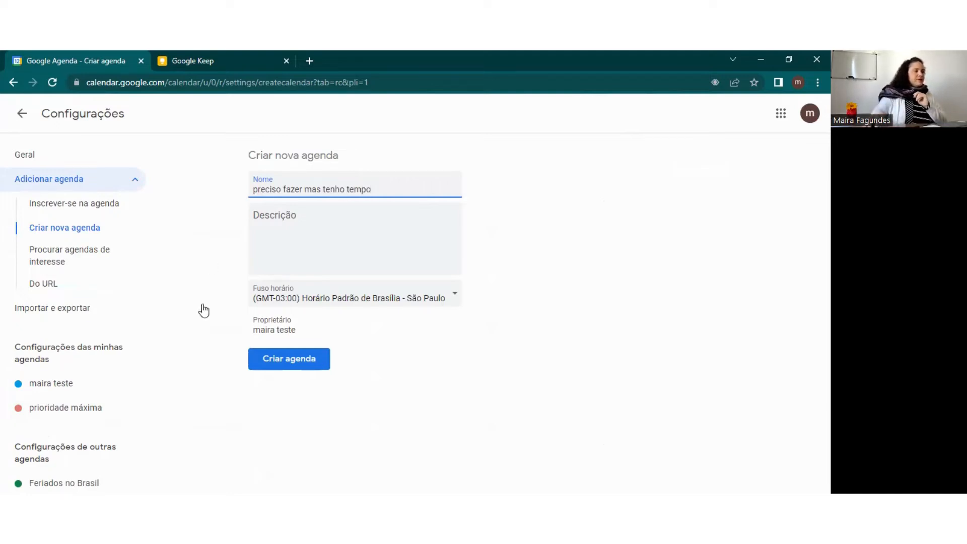
{"action": "left_click", "coordinate": [274, 363]}
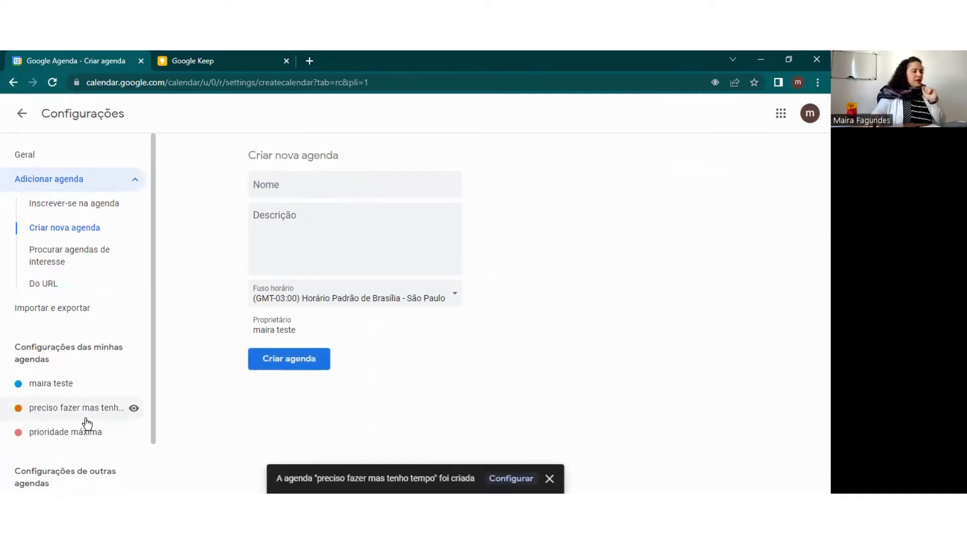
Step: Create a third calendar named "delegar ou 2min" with the default settings
{"action": "left_click", "coordinate": [277, 185]}
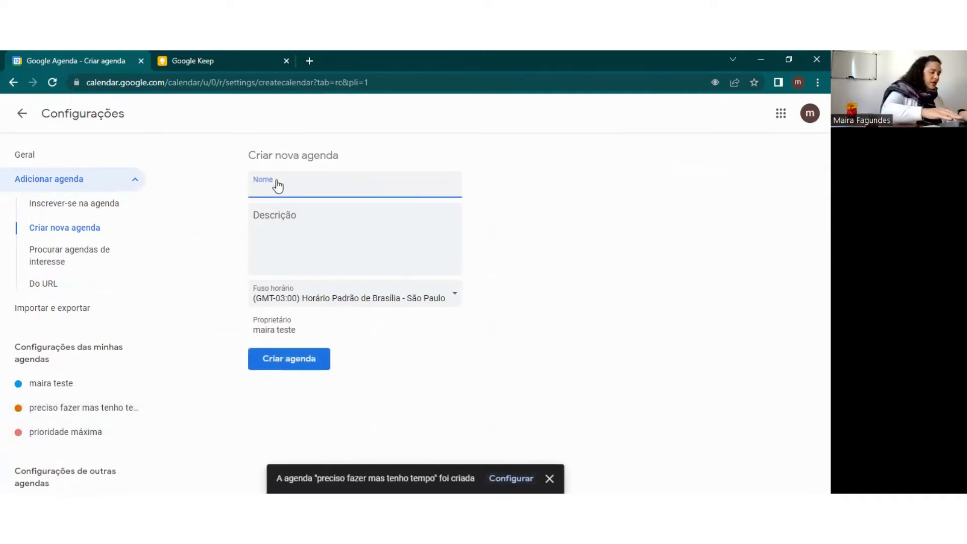
{"action": "type", "text": "delegar ou 2min"}
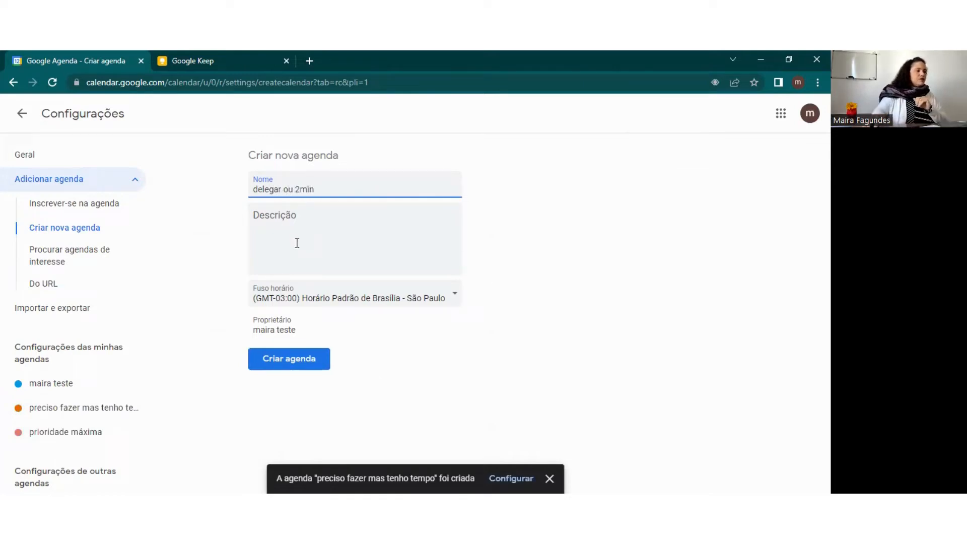
{"action": "left_click", "coordinate": [294, 359]}
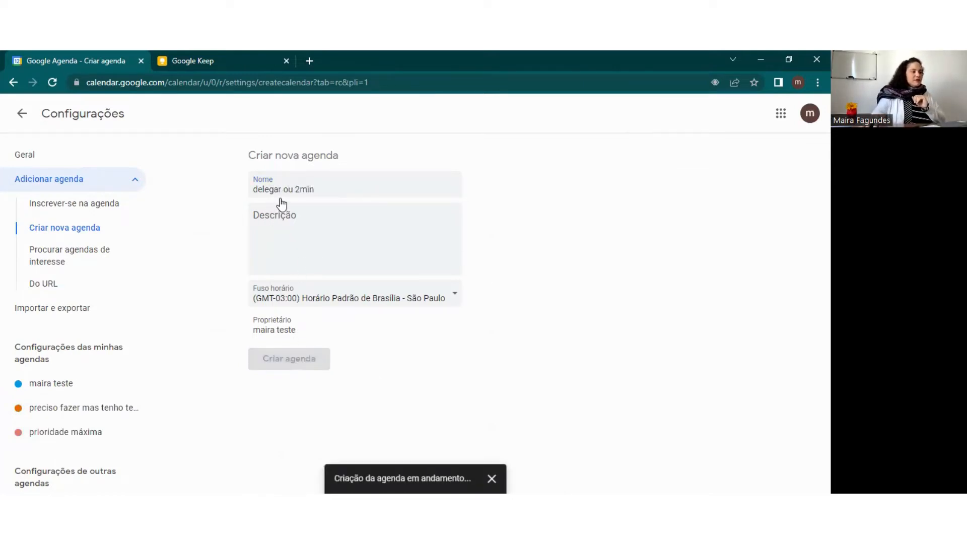
Step: Create a fourth calendar named "eliminar ou fora do horário de trabalho" with the default settings and return to the week view
{"action": "left_click", "coordinate": [317, 186]}
{"action": "type", "text": "e"}
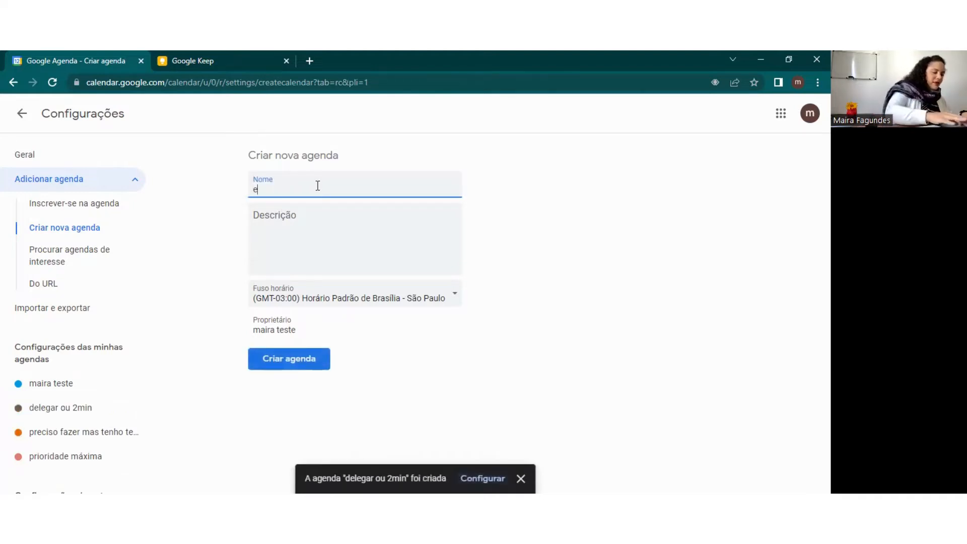
{"action": "type", "text": "liminar ou f"}
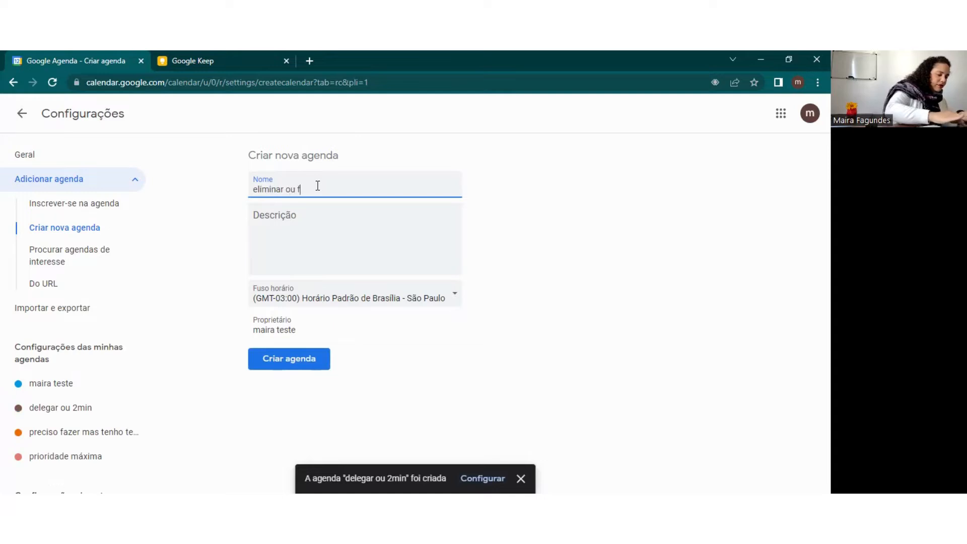
{"action": "type", "text": "ora do hor"}
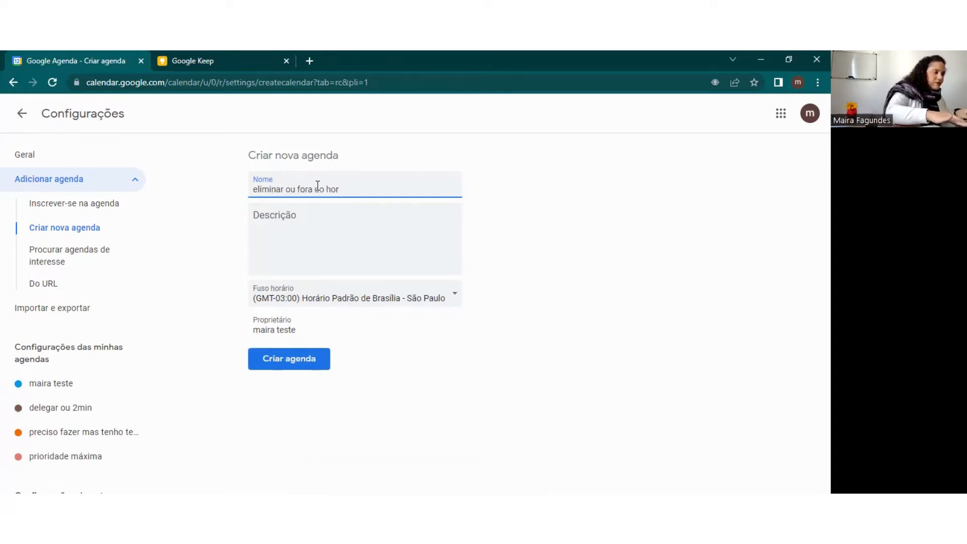
{"action": "type", "text": "ario de trabalho"}
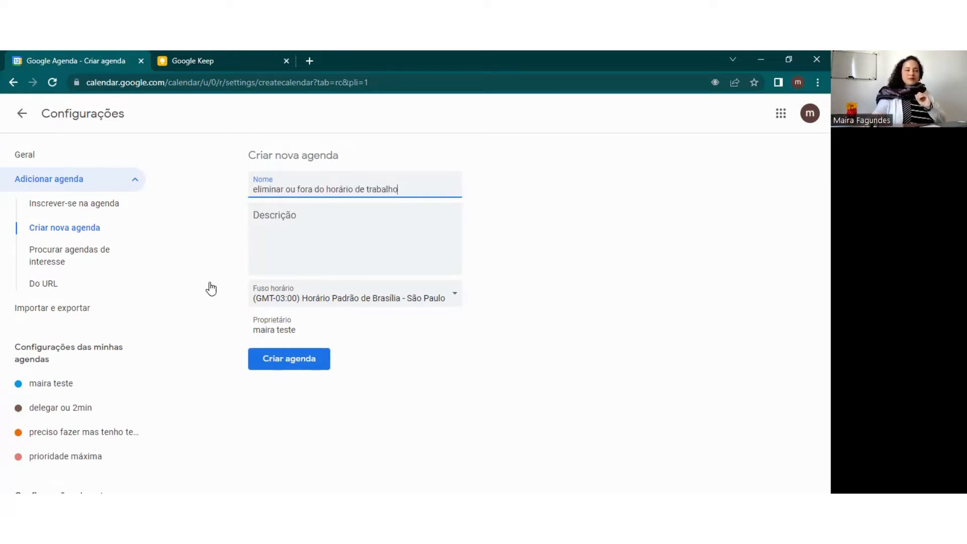
{"action": "left_click", "coordinate": [288, 359]}
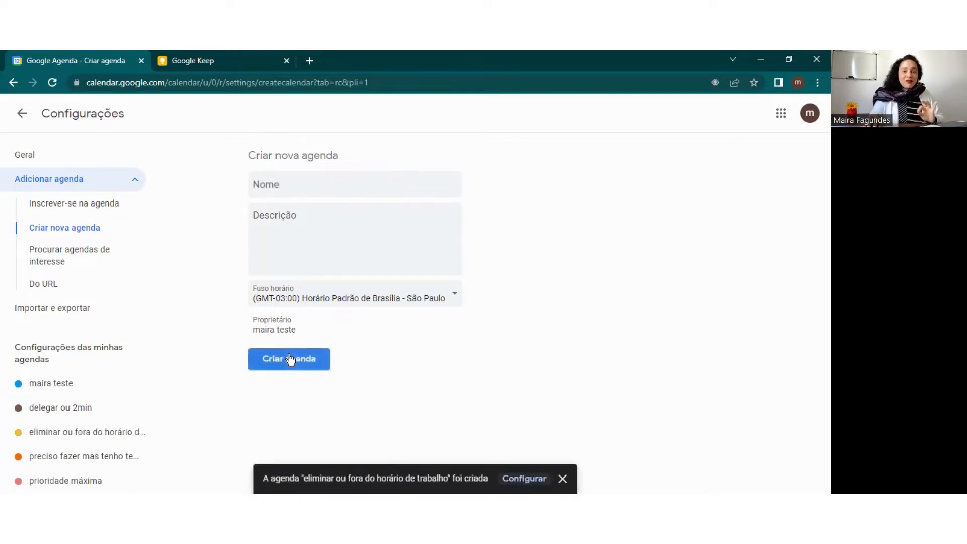
{"action": "left_click", "coordinate": [21, 114]}
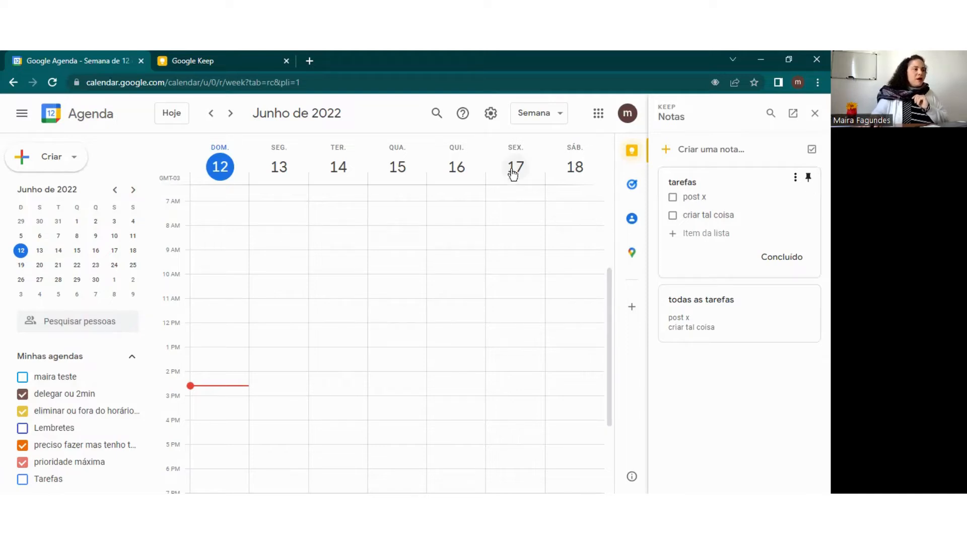
Step: Start an event titled "post x" on Friday, June 17, 7:00–8:00am, with the description "descrição" in bold
{"action": "left_click", "coordinate": [509, 210]}
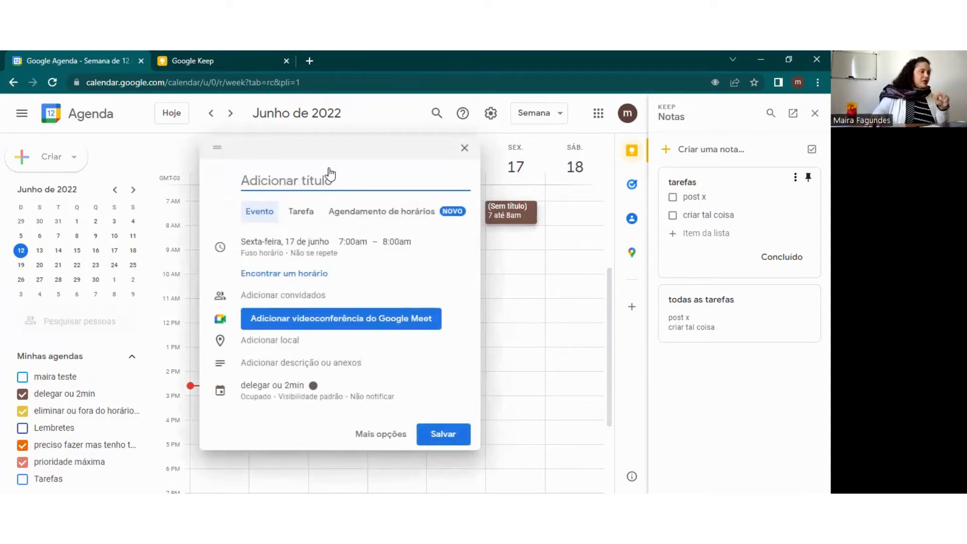
{"action": "type", "text": "post x"}
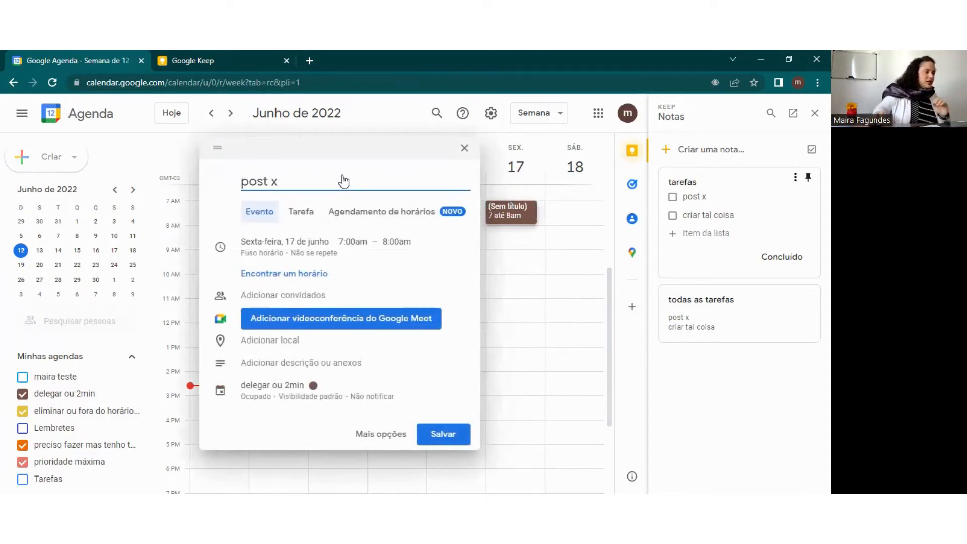
{"action": "left_click", "coordinate": [285, 363]}
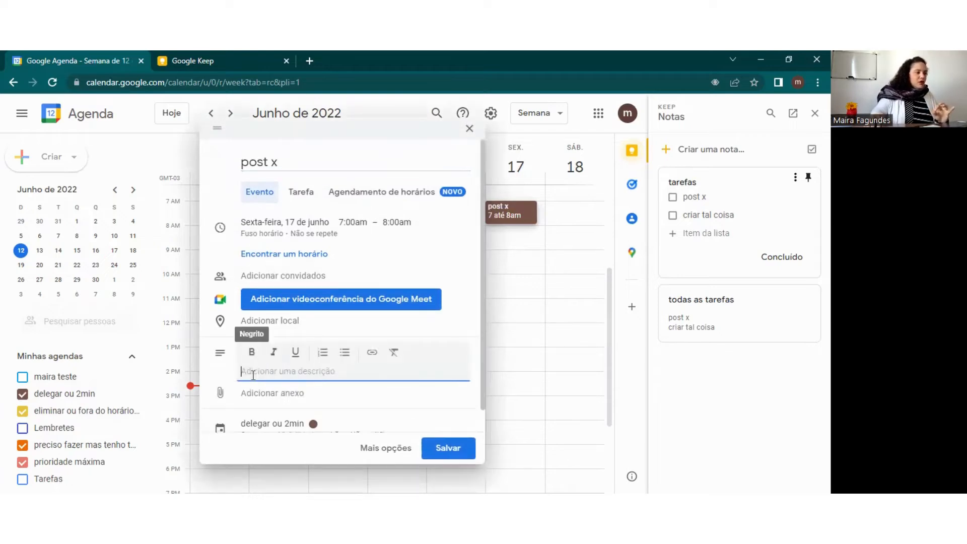
{"action": "type", "text": "descrição"}
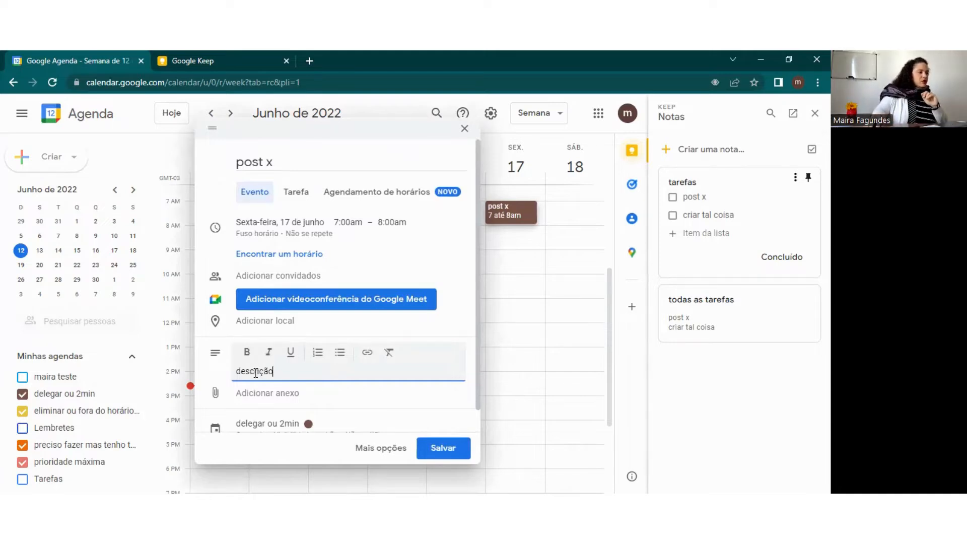
{"action": "double_click", "coordinate": [256, 373]}
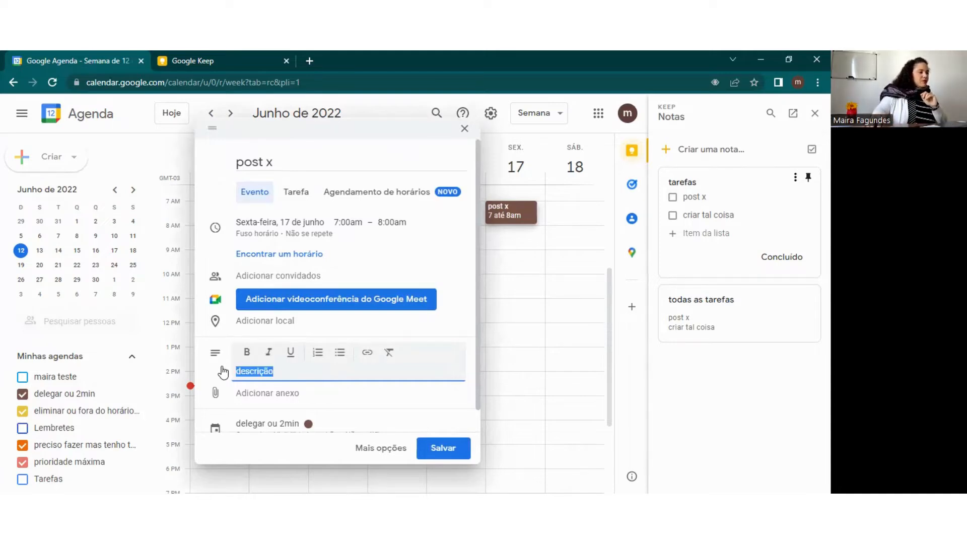
{"action": "left_click", "coordinate": [247, 352]}
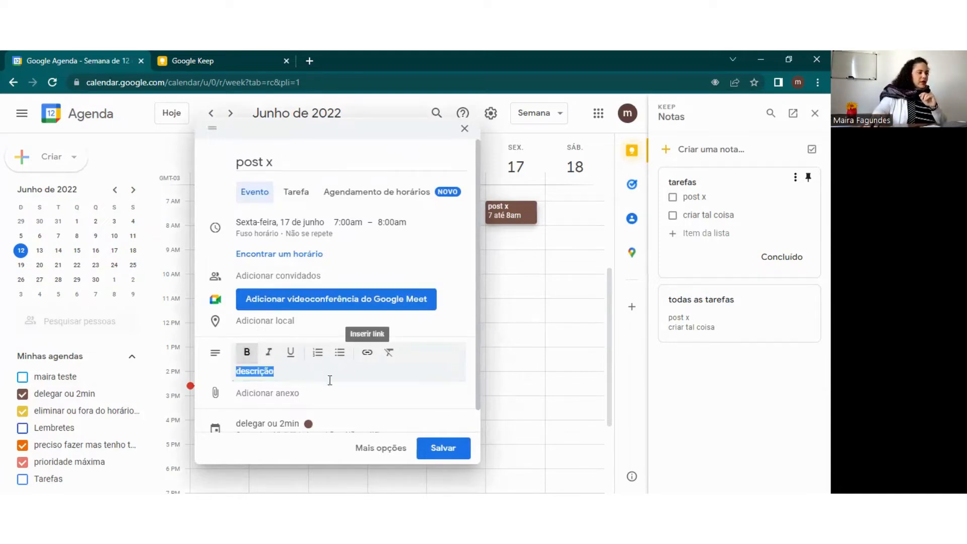
Step: Assign the "post x" event to the "preciso fazer mas tenho tempo" calendar and save it
{"action": "scroll", "coordinate": [329, 371], "scroll_direction": "down", "scroll_amount": 1}
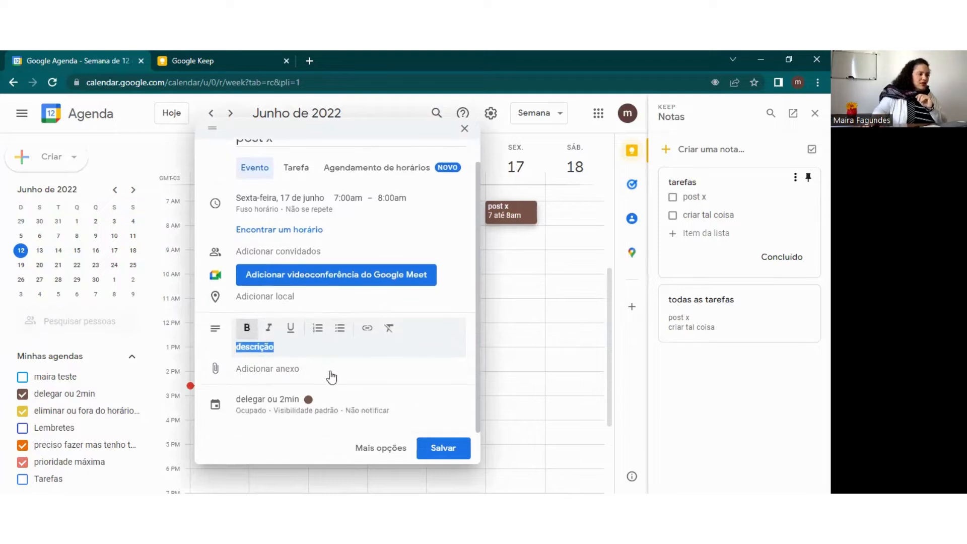
{"action": "left_click", "coordinate": [286, 403]}
{"action": "left_click", "coordinate": [300, 348]}
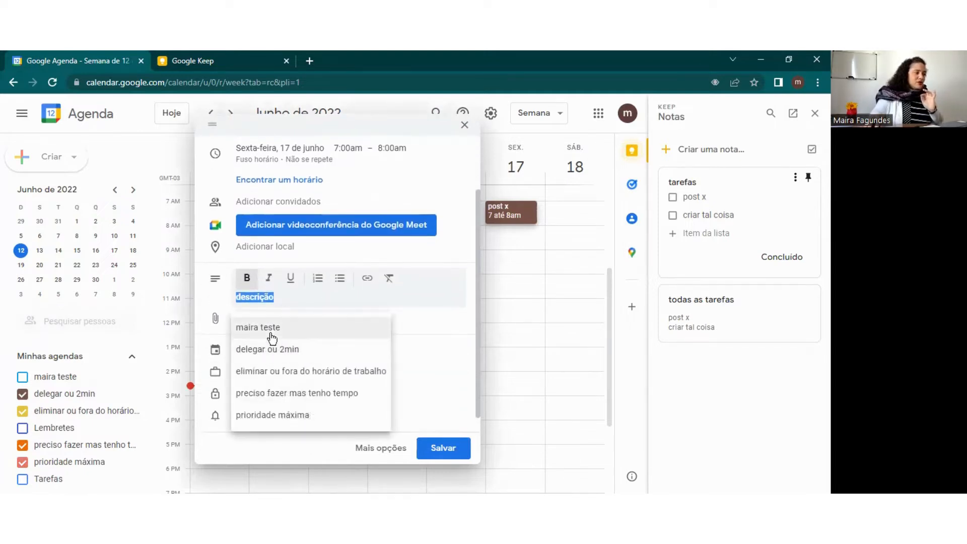
{"action": "left_click", "coordinate": [299, 396]}
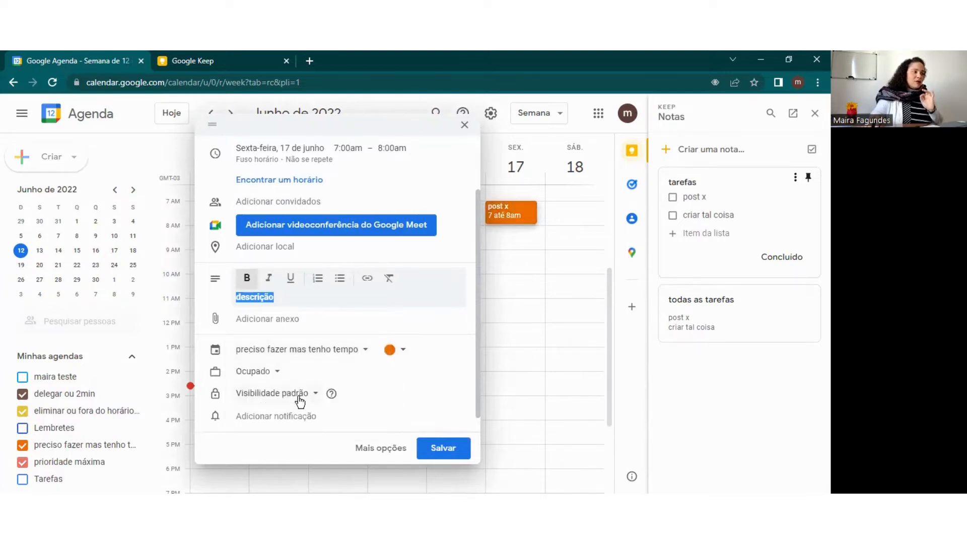
{"action": "left_click", "coordinate": [443, 456]}
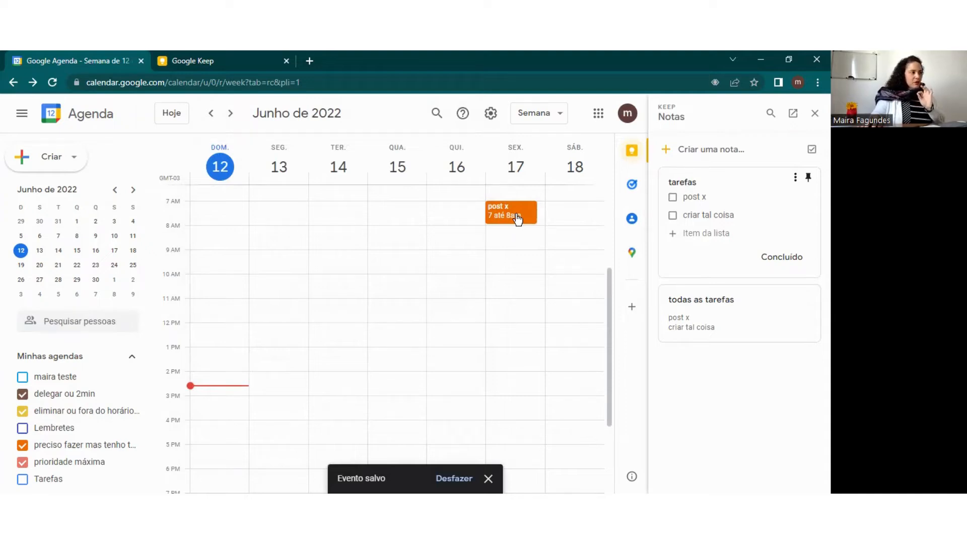
Step: Move the "post x" event to Monday, June 13, at the same time and mark "post x" as completed in the "tarefas" checklist
{"action": "left_click_drag", "start_coordinate": [517, 217], "coordinate": [290, 214]}
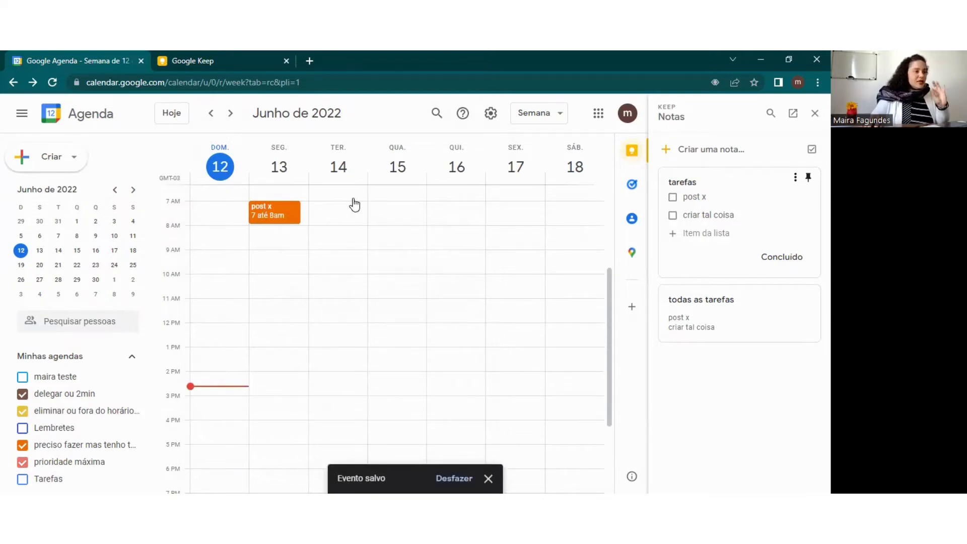
{"action": "left_click", "coordinate": [673, 197]}
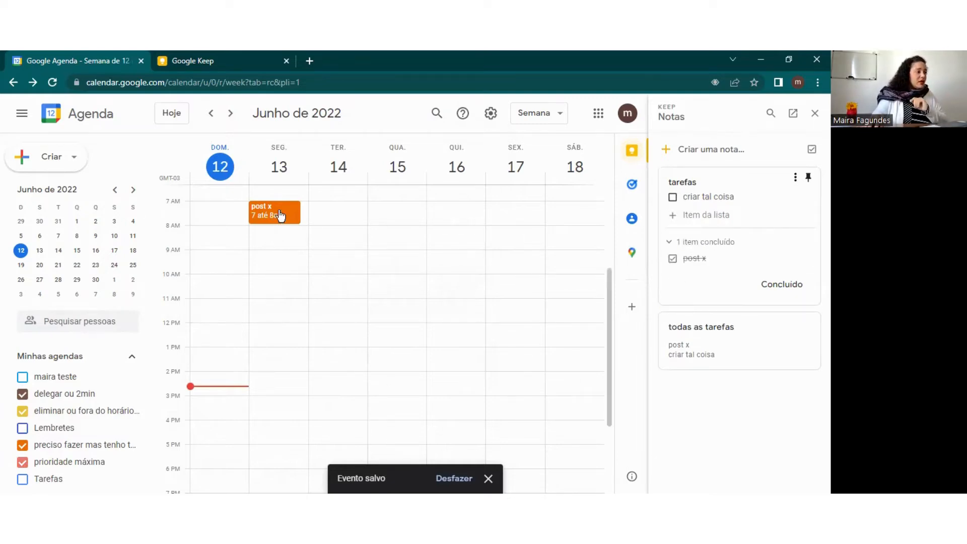
Step: Create the event "tarefa 1" on Monday, June 13, 8:30–9:30am, in the "prioridade máxima" calendar
{"action": "left_click", "coordinate": [284, 240]}
{"action": "type", "text": "tar"}
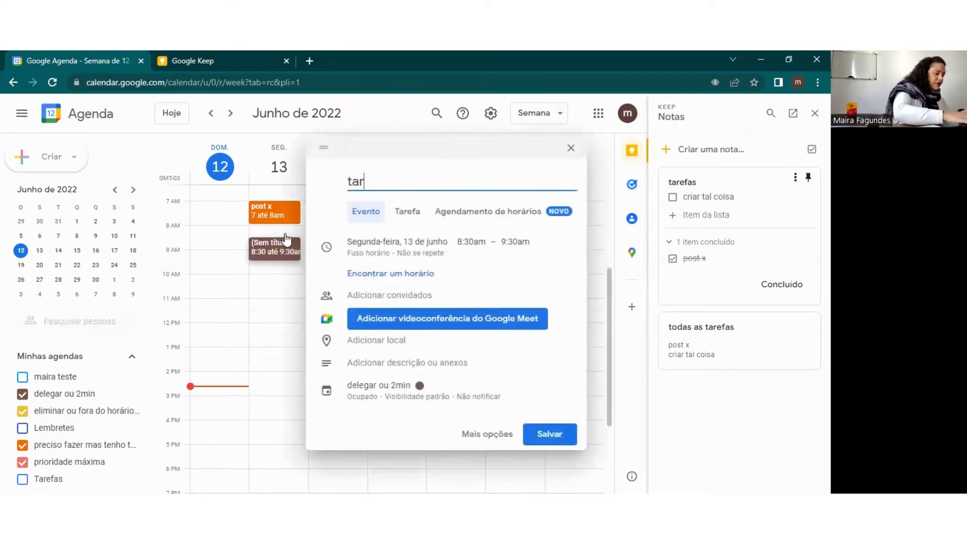
{"action": "type", "text": "efa 1"}
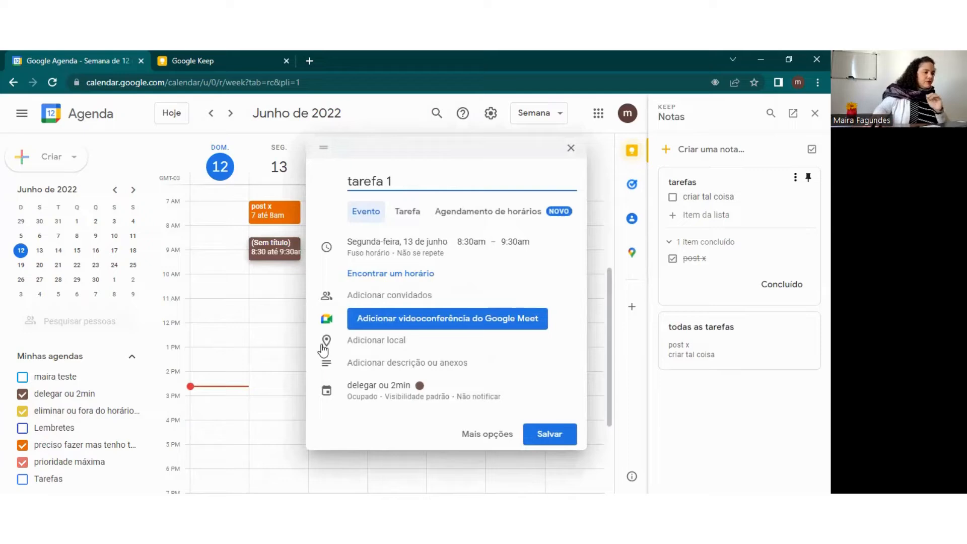
{"action": "left_click", "coordinate": [400, 397]}
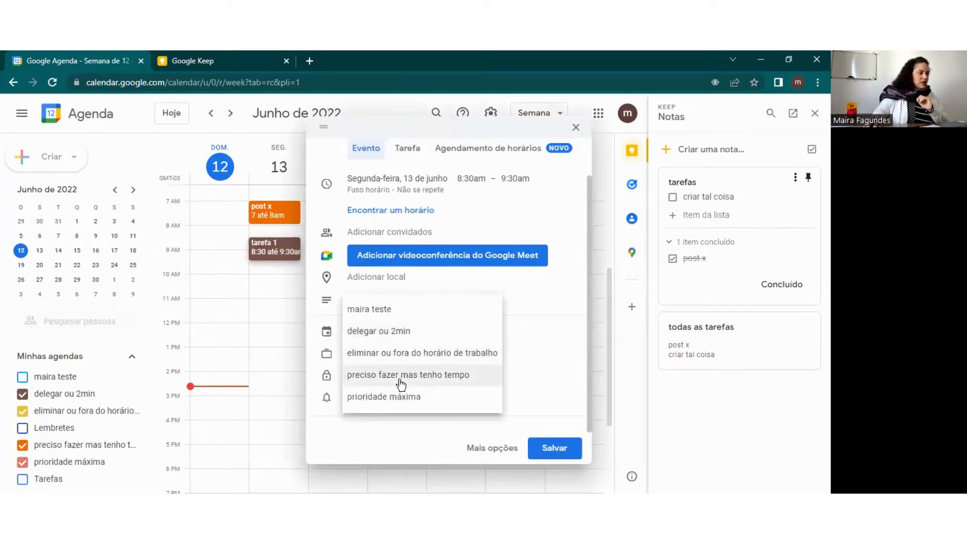
{"action": "left_click", "coordinate": [402, 397]}
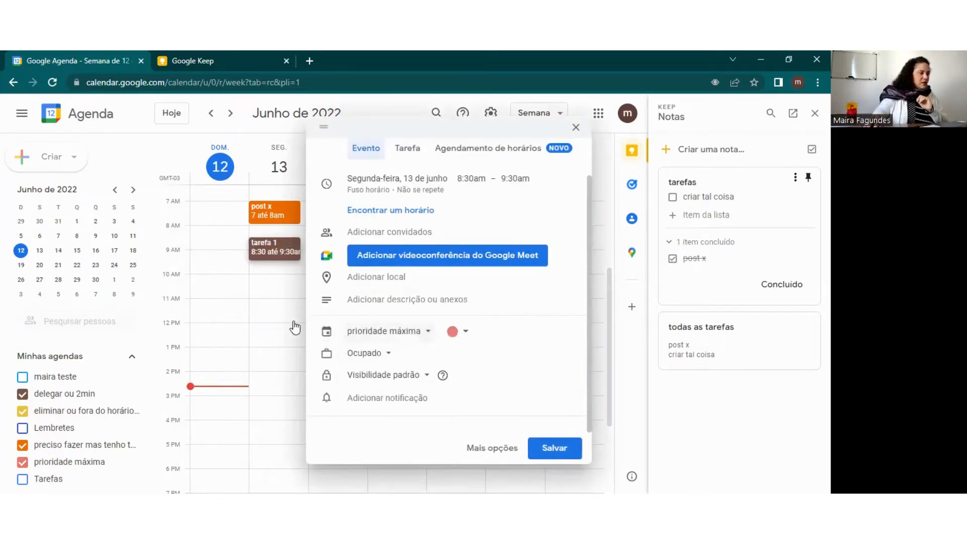
{"action": "left_click", "coordinate": [553, 448]}
Step: Create the event "tarefa 2" on Monday, June 13, 10:00–11:00am, keeping it in the "delegar ou 2min" calendar
{"action": "left_click", "coordinate": [274, 288]}
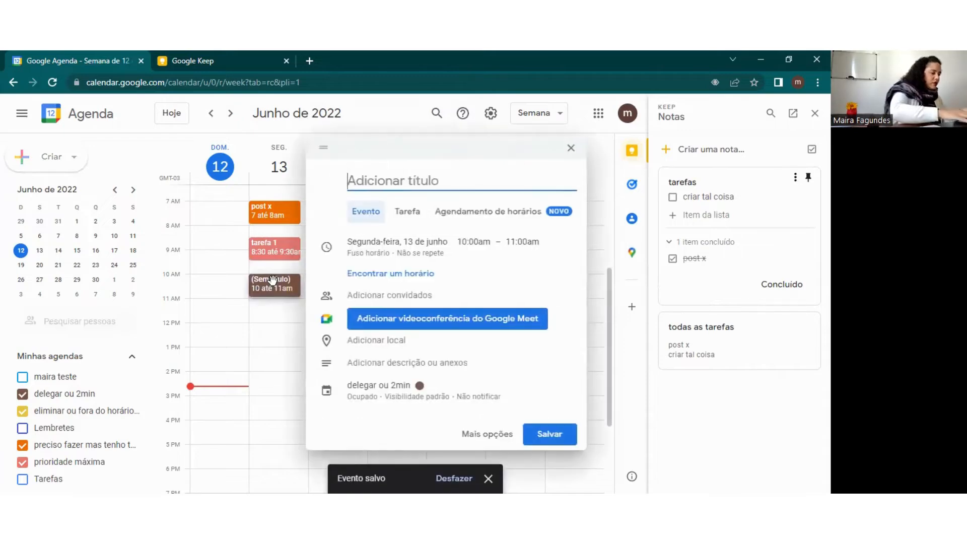
{"action": "type", "text": "tarefa 2"}
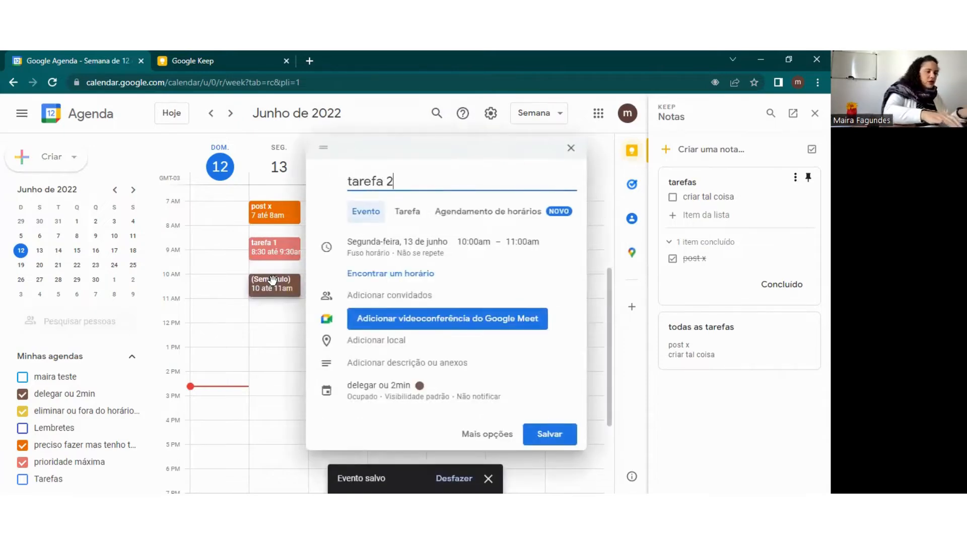
{"action": "key", "text": "Return"}
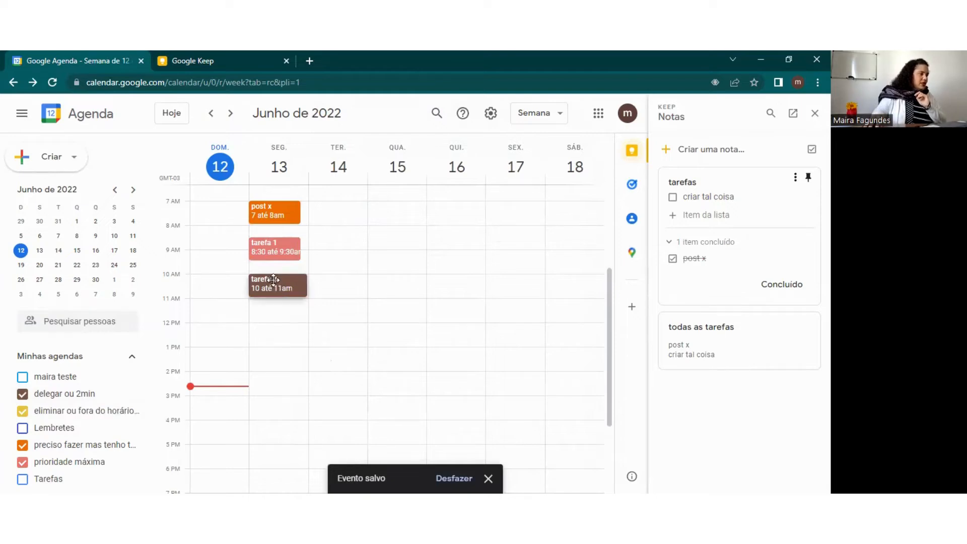
Step: Create the event "tarefa 3" on Monday, June 13, 11:30am–12:30pm, in the "prioridade máxima" calendar
{"action": "left_click", "coordinate": [278, 311]}
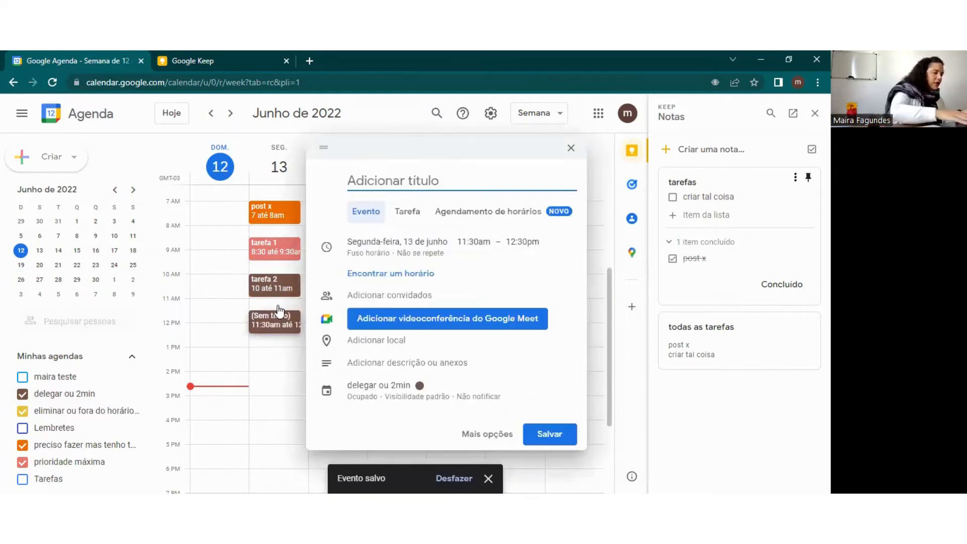
{"action": "type", "text": "tarefa 3"}
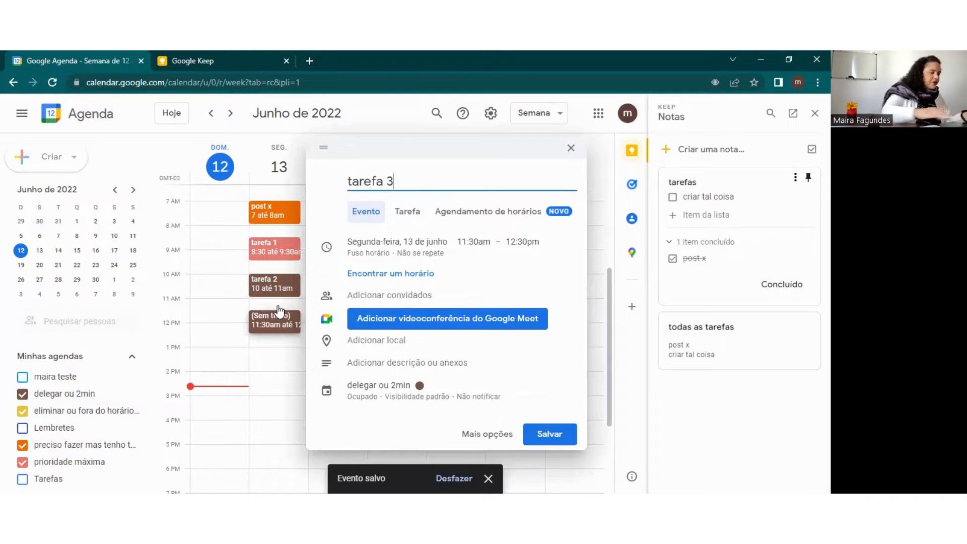
{"action": "left_click", "coordinate": [349, 398]}
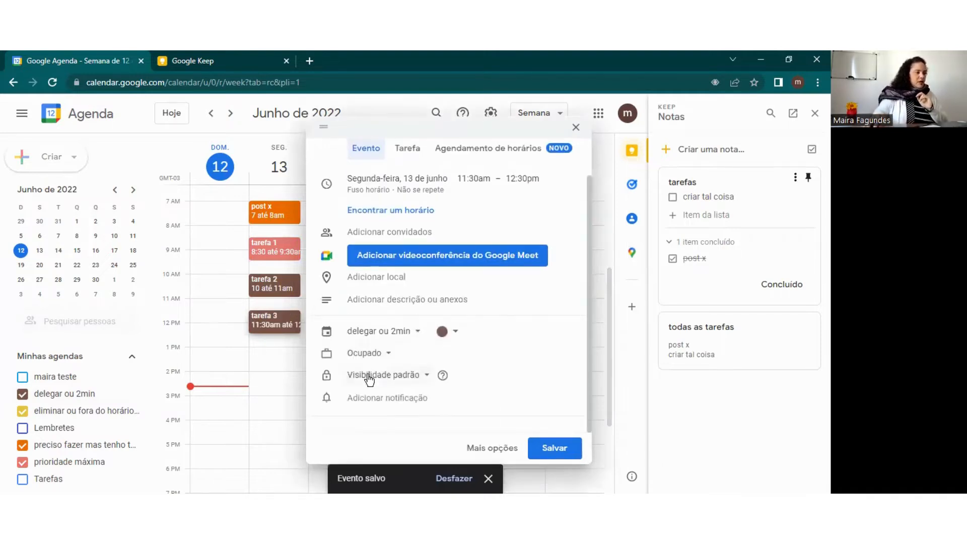
{"action": "left_click", "coordinate": [380, 396]}
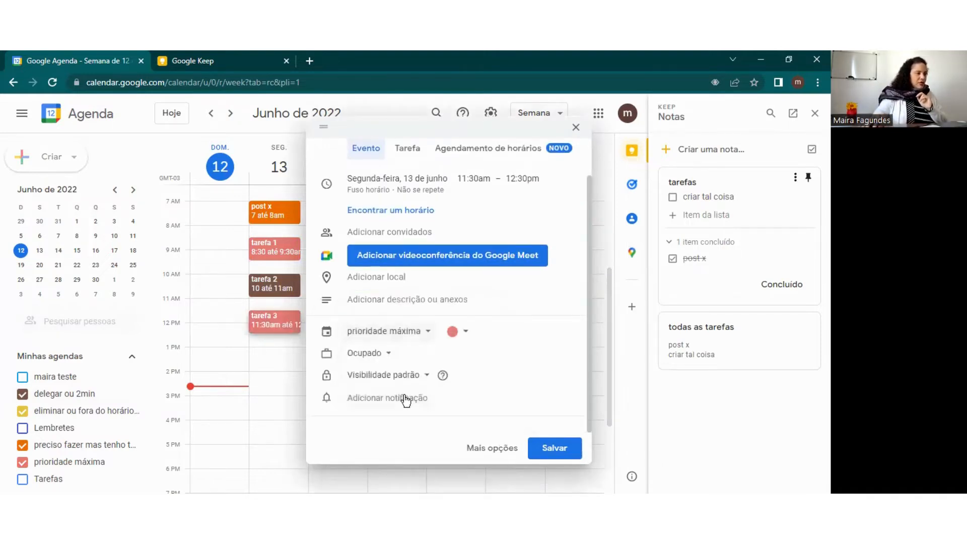
{"action": "left_click", "coordinate": [541, 447]}
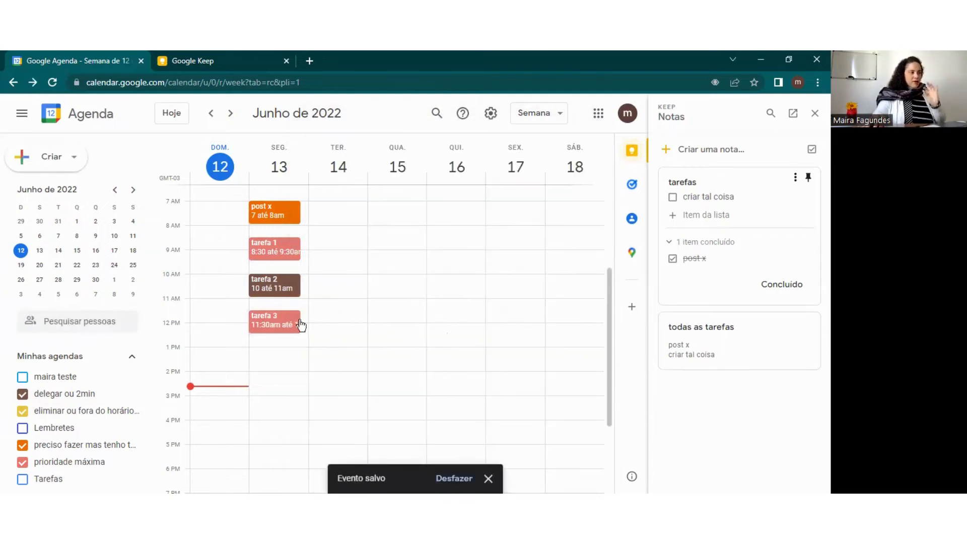
Step: Reschedule "post x" to Monday at 12:30pm and move "tarefa 1", "tarefa 2" and "tarefa 3" to Tuesday at 8:30am, 9:30am and 11am
{"action": "scroll", "coordinate": [389, 322], "scroll_direction": "up", "scroll_amount": 2}
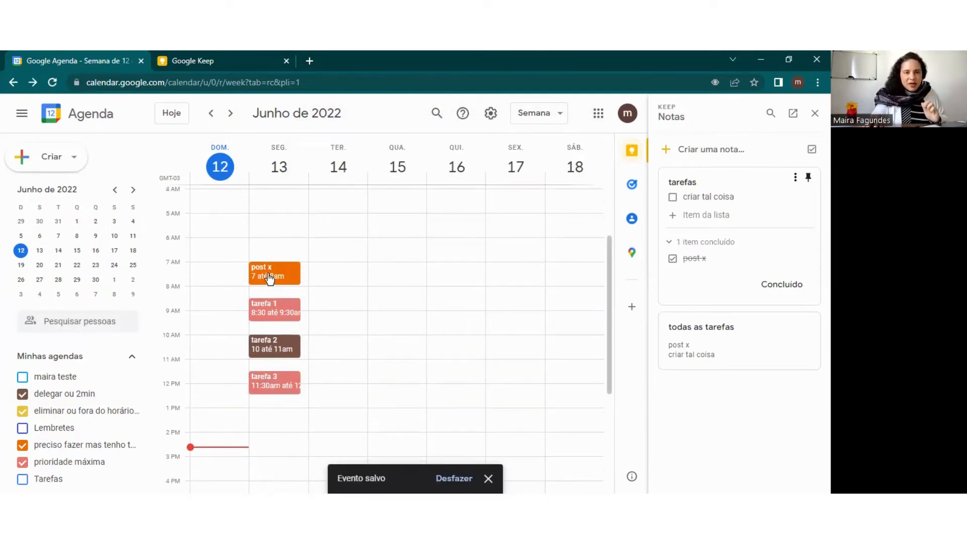
{"action": "left_click_drag", "start_coordinate": [267, 272], "coordinate": [270, 424]}
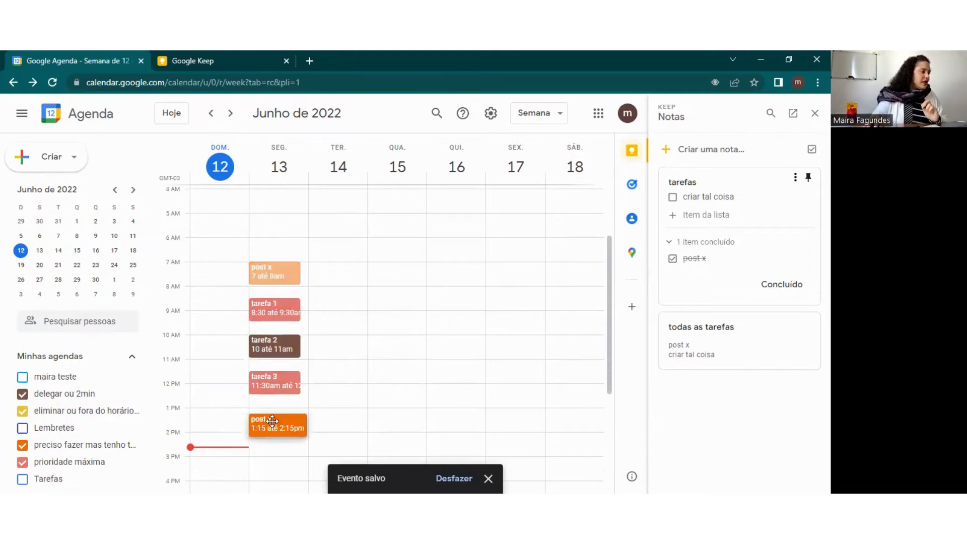
{"action": "left_click_drag", "start_coordinate": [272, 315], "coordinate": [334, 310]}
{"action": "left_click_drag", "start_coordinate": [274, 384], "coordinate": [351, 344]}
{"action": "left_click_drag", "start_coordinate": [283, 420], "coordinate": [283, 402]}
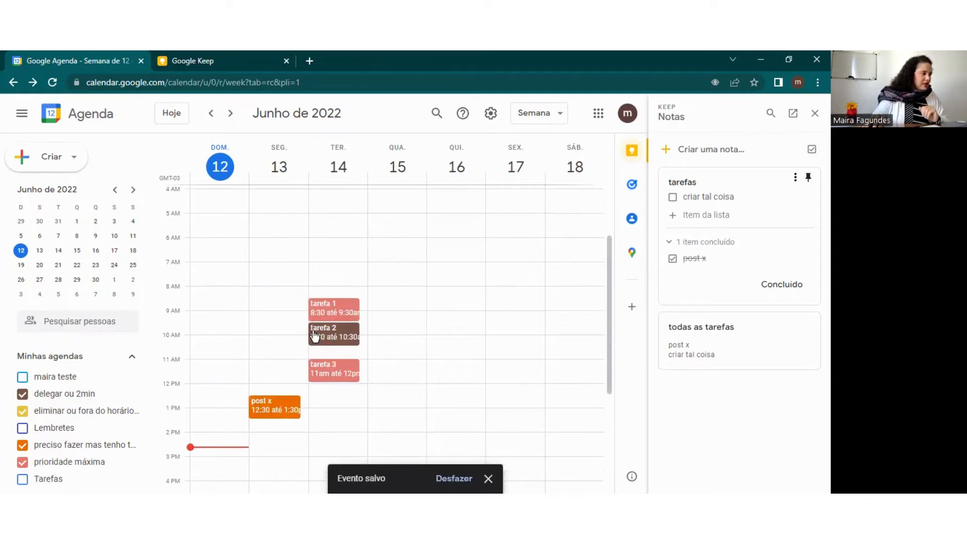
Step: Move "tarefa 1" to Monday, June 13, at 8am and "tarefa 3" to 8:45am the same day, shortening both to about 45 minutes
{"action": "left_click_drag", "start_coordinate": [336, 313], "coordinate": [276, 299]}
{"action": "left_click", "coordinate": [277, 303]}
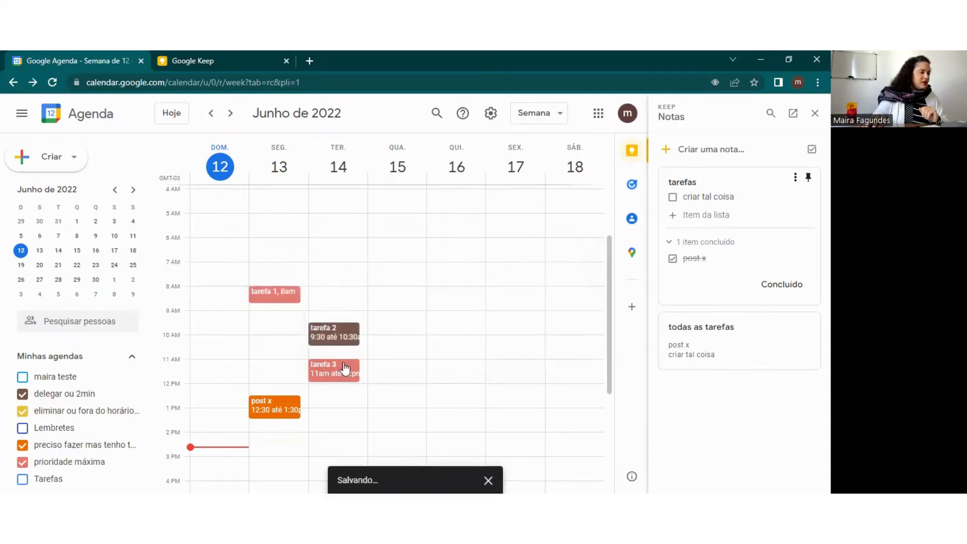
{"action": "left_click_drag", "start_coordinate": [329, 377], "coordinate": [281, 321]}
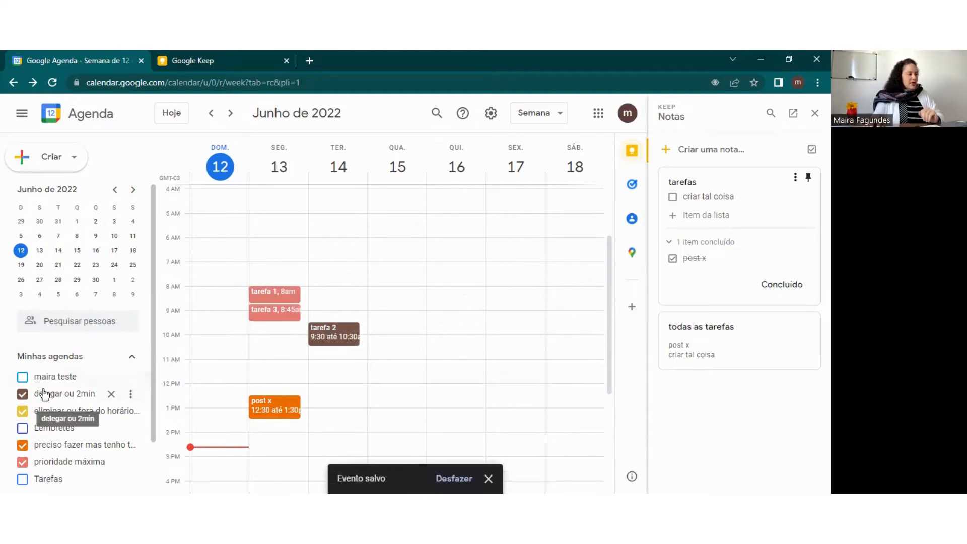
Step: Move "tarefa 2" to Monday, June 13, at 3–4pm and "post x" to 9:30–10:30am the same day
{"action": "left_click_drag", "start_coordinate": [330, 335], "coordinate": [285, 460]}
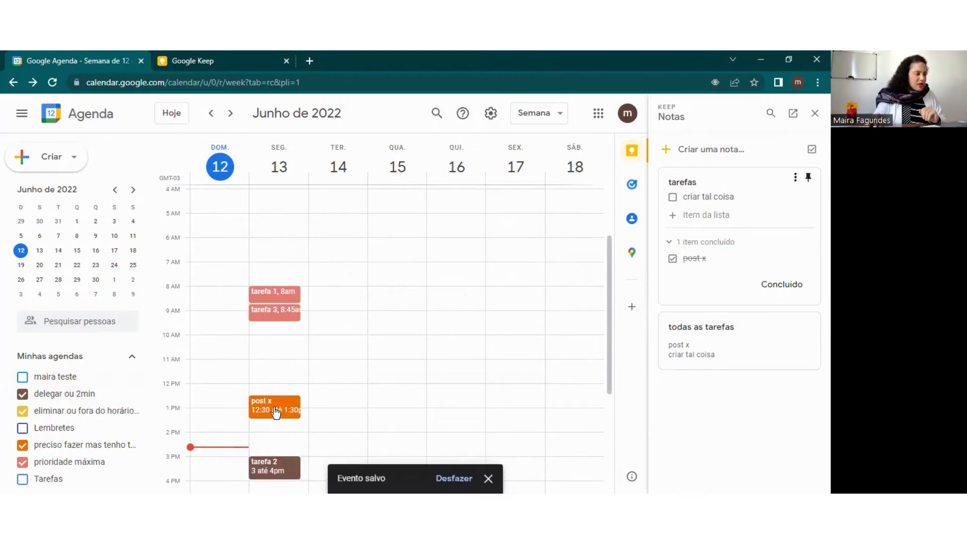
{"action": "left_click_drag", "start_coordinate": [276, 413], "coordinate": [278, 340]}
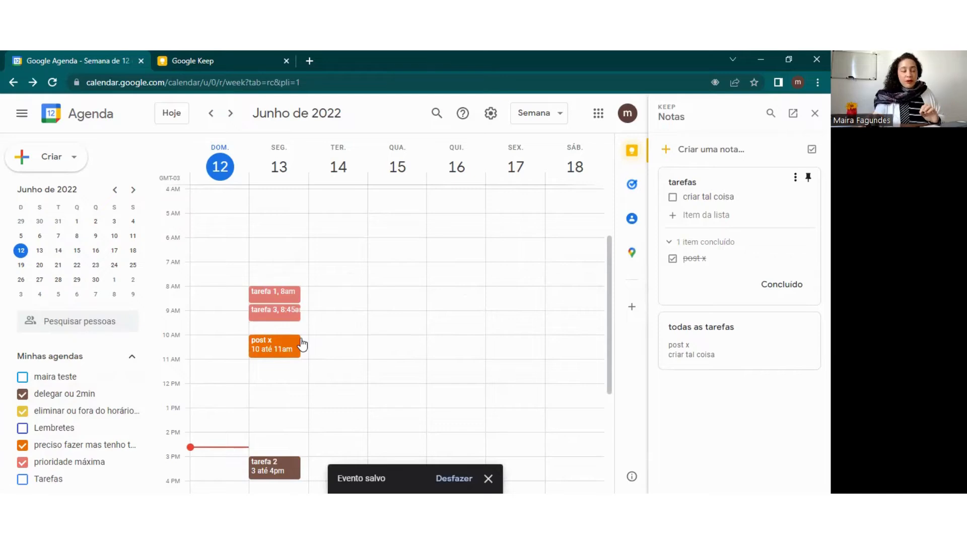
{"action": "left_click_drag", "start_coordinate": [273, 348], "coordinate": [273, 343]}
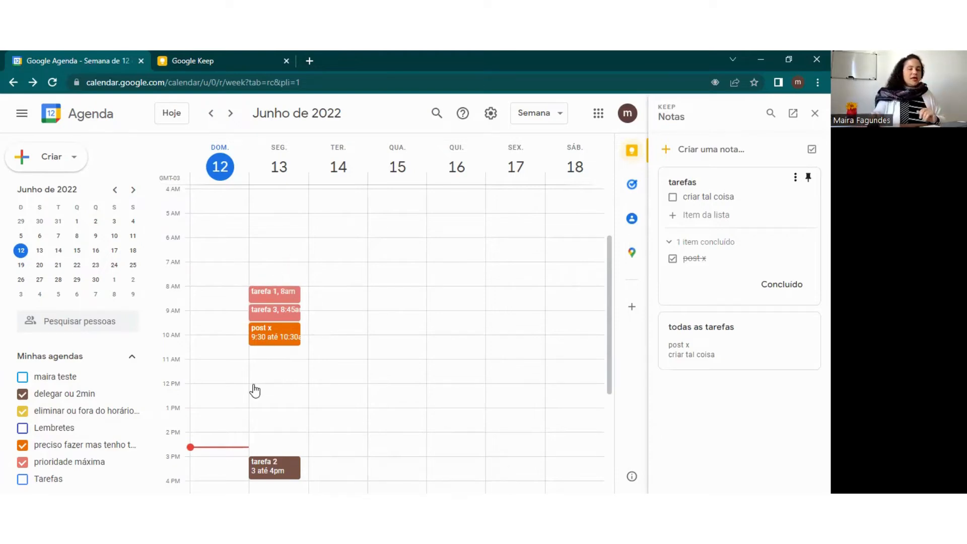
Step: Reassign "tarefa 2" to the "preciso fazer mas tenho tempo" calendar, save it, and reschedule it to Wednesday, June 15, at 7–8am
{"action": "left_click", "coordinate": [268, 472]}
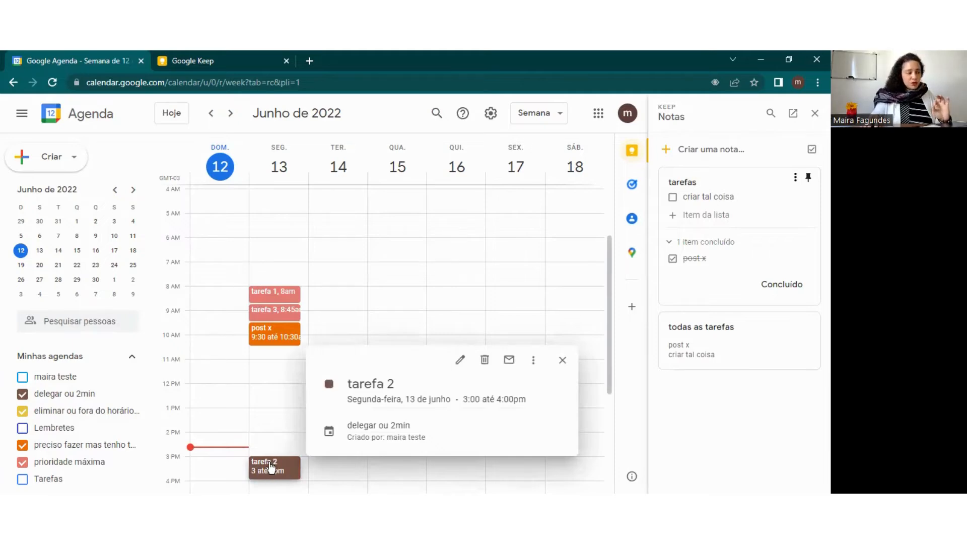
{"action": "left_click", "coordinate": [460, 359]}
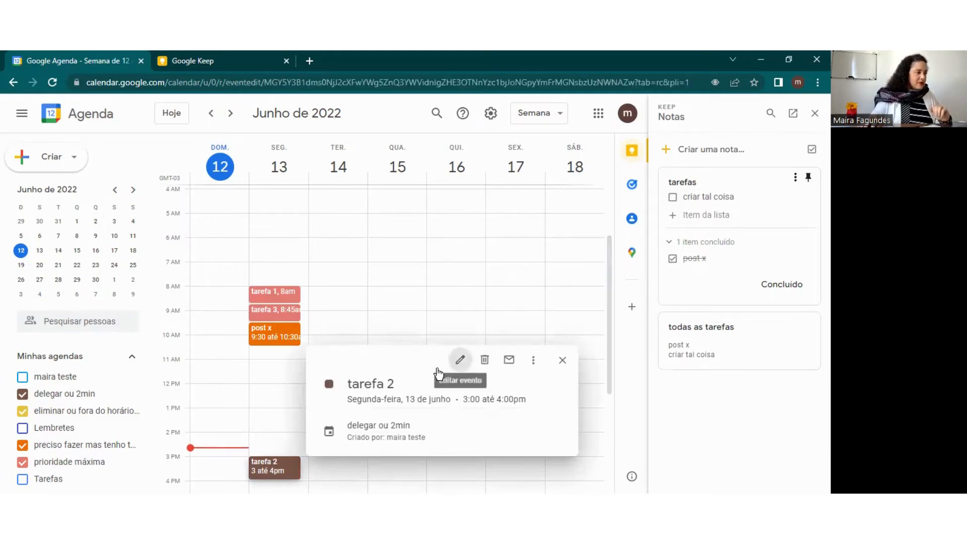
{"action": "left_click", "coordinate": [104, 338]}
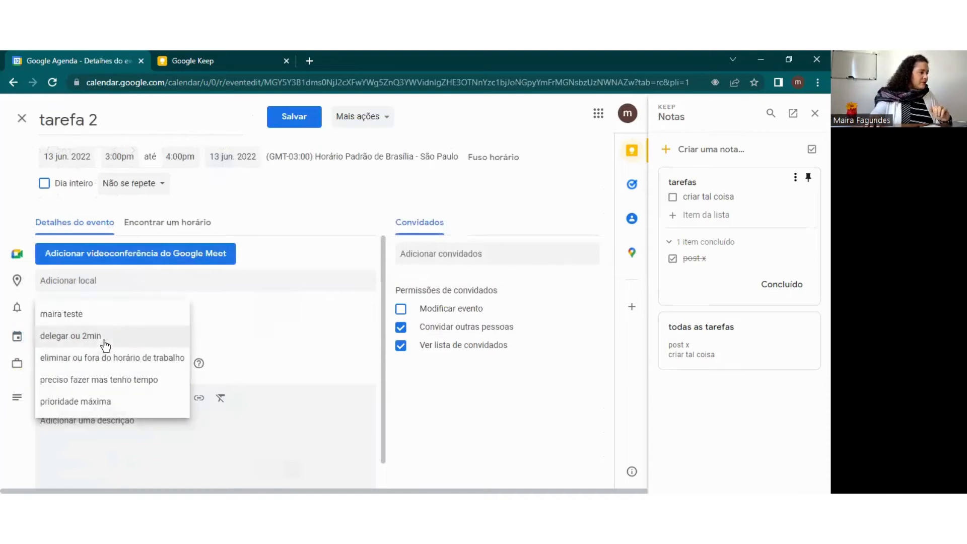
{"action": "left_click", "coordinate": [101, 385]}
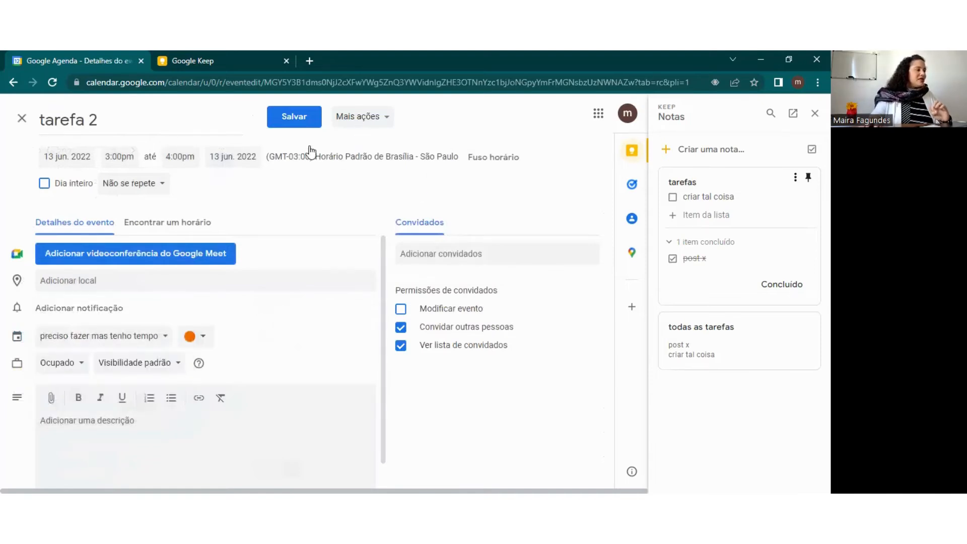
{"action": "left_click", "coordinate": [288, 119]}
{"action": "left_click_drag", "start_coordinate": [273, 462], "coordinate": [406, 279]}
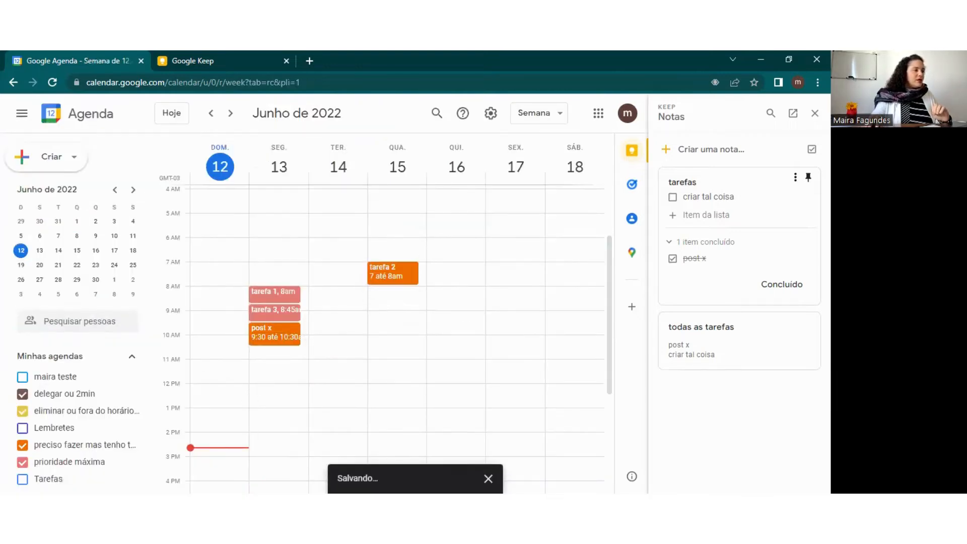